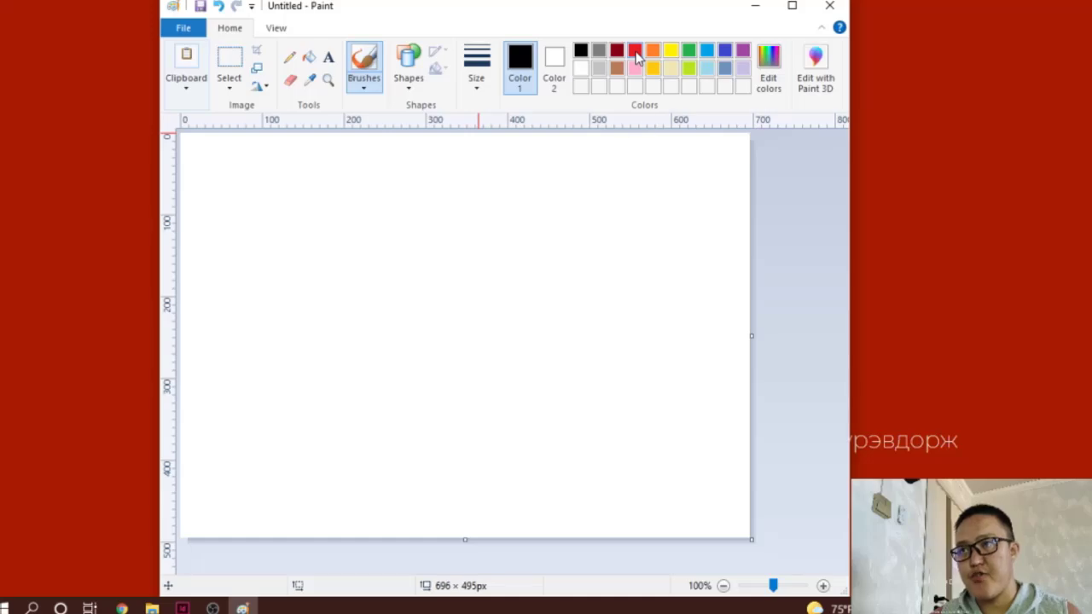
Step: Set the primary colour to red, try a diagonal brush stroke from the canvas's upper-left corner and undo it
drag(467, 2, 530, 23)
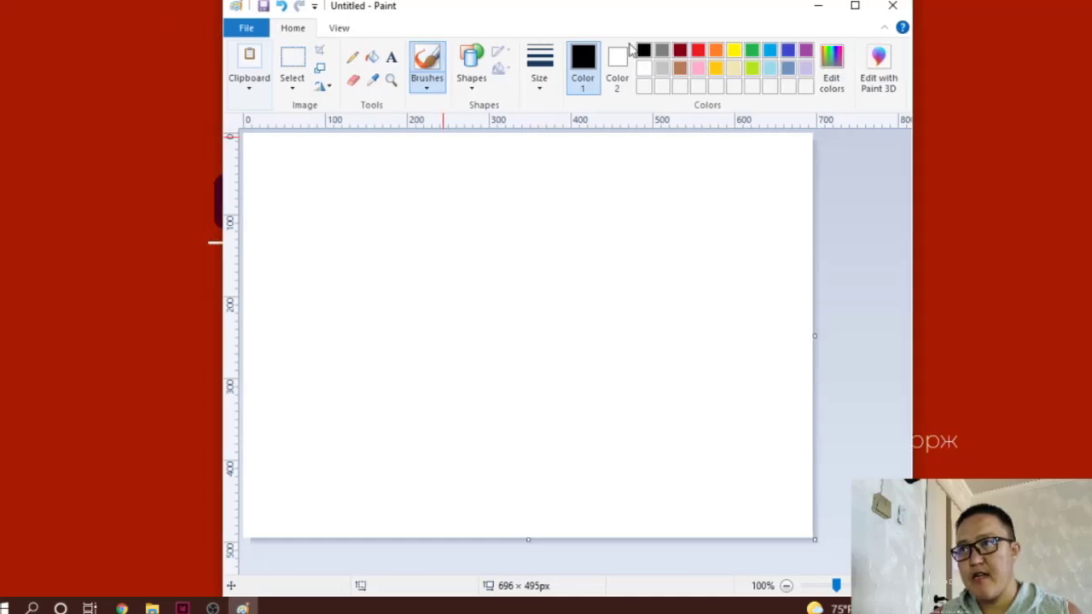
click(699, 51)
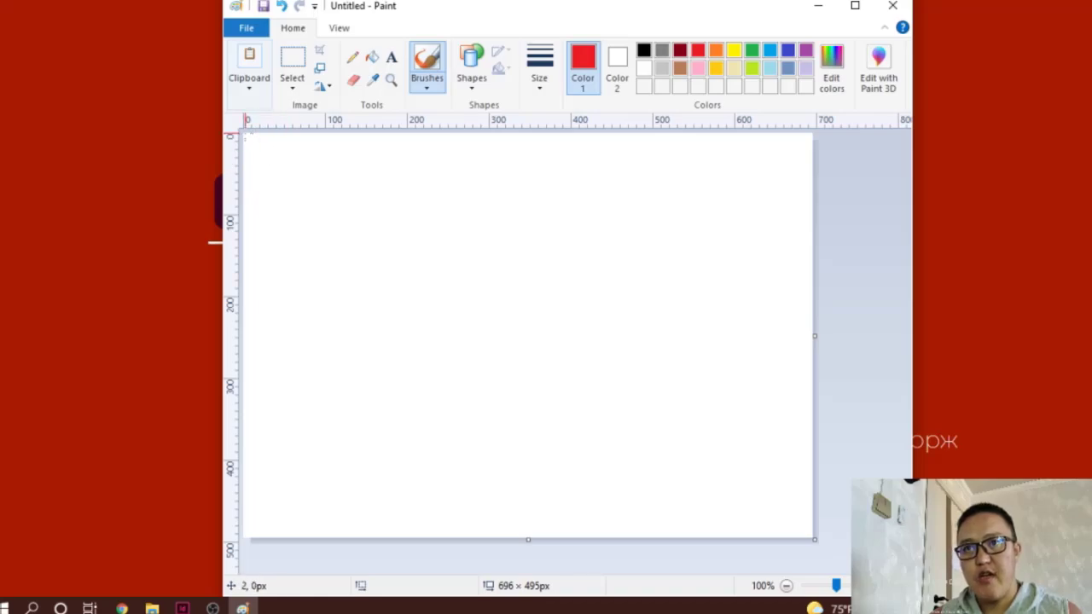
mouse_move(247, 139)
mouse_down()
mouse_move(367, 243)
mouse_move(612, 370)
mouse_up()
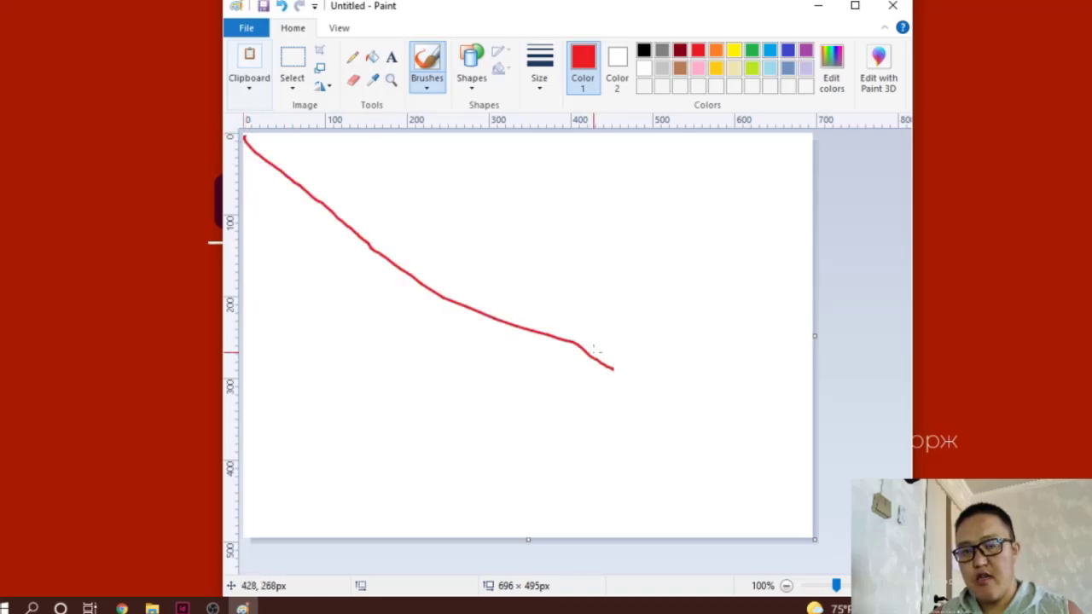
key(ctrl+z)
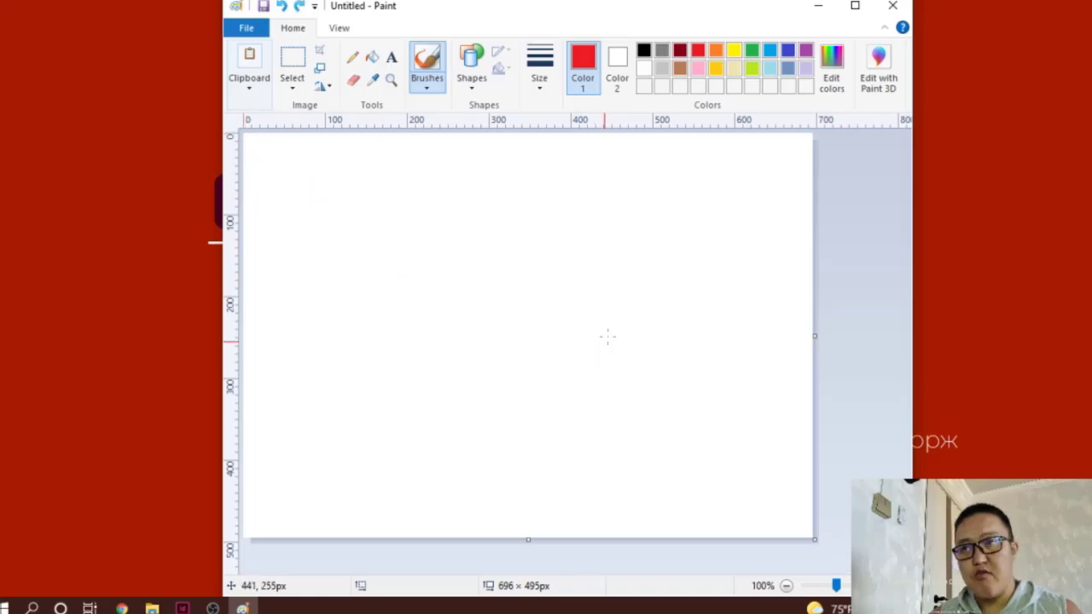
Step: Select nearly the whole canvas and fill the background with red
click(295, 65)
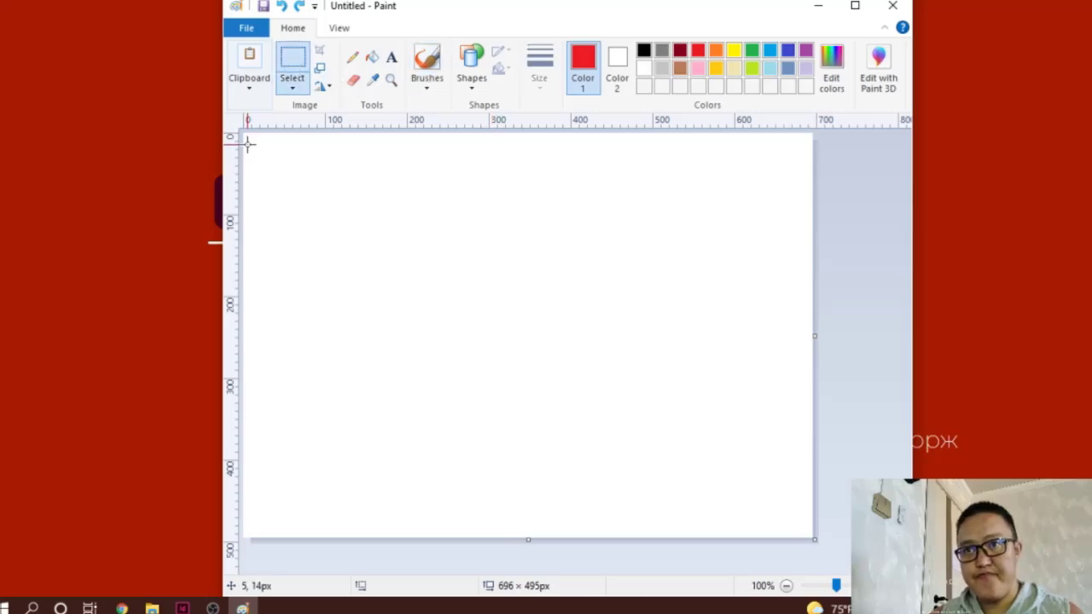
drag(247, 138, 808, 535)
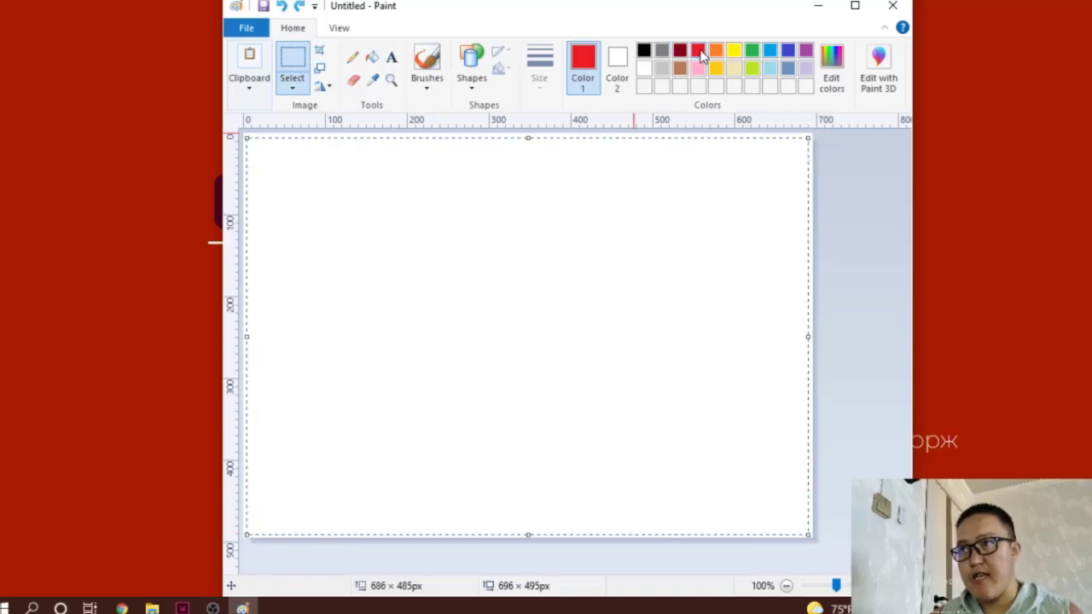
click(372, 57)
click(448, 257)
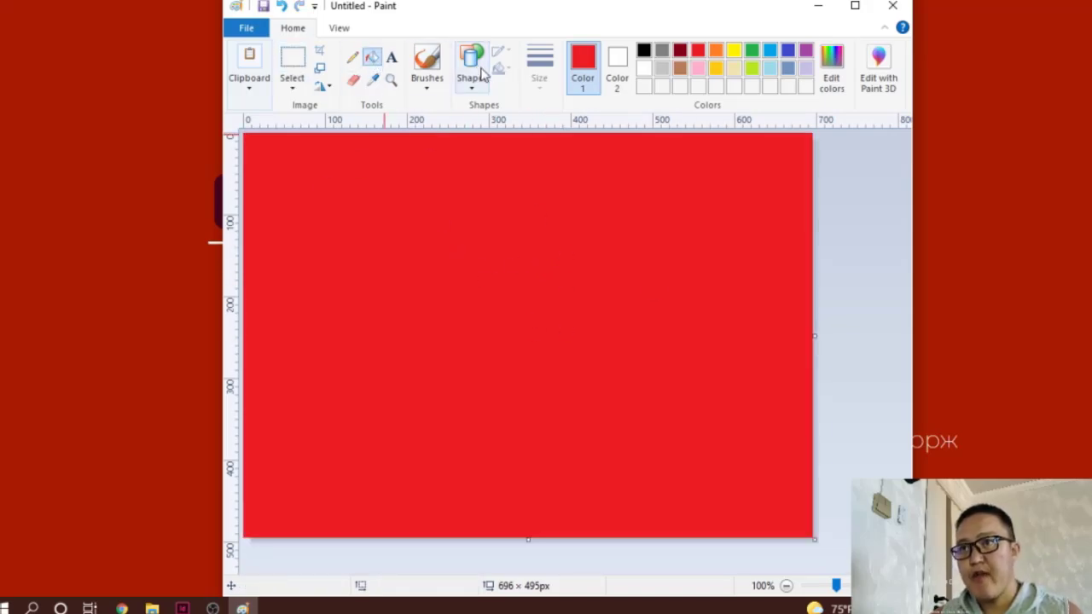
Step: Add the text "dad';kdl;ald" in the upper middle of the red canvas and colour it black
click(392, 58)
click(427, 246)
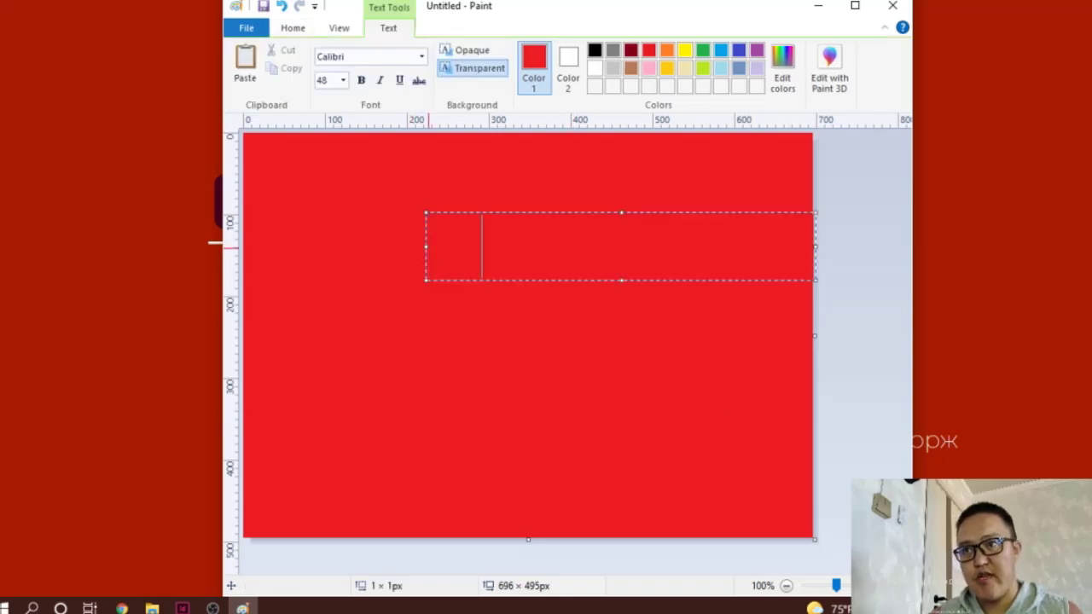
text(dad';kdl;ald)
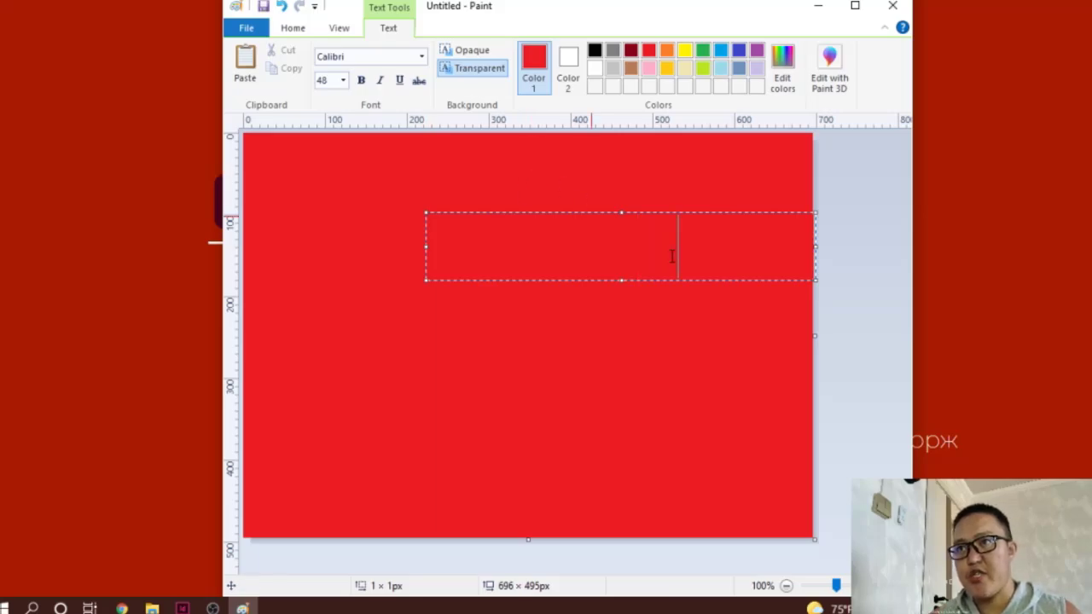
drag(681, 248, 361, 240)
click(596, 55)
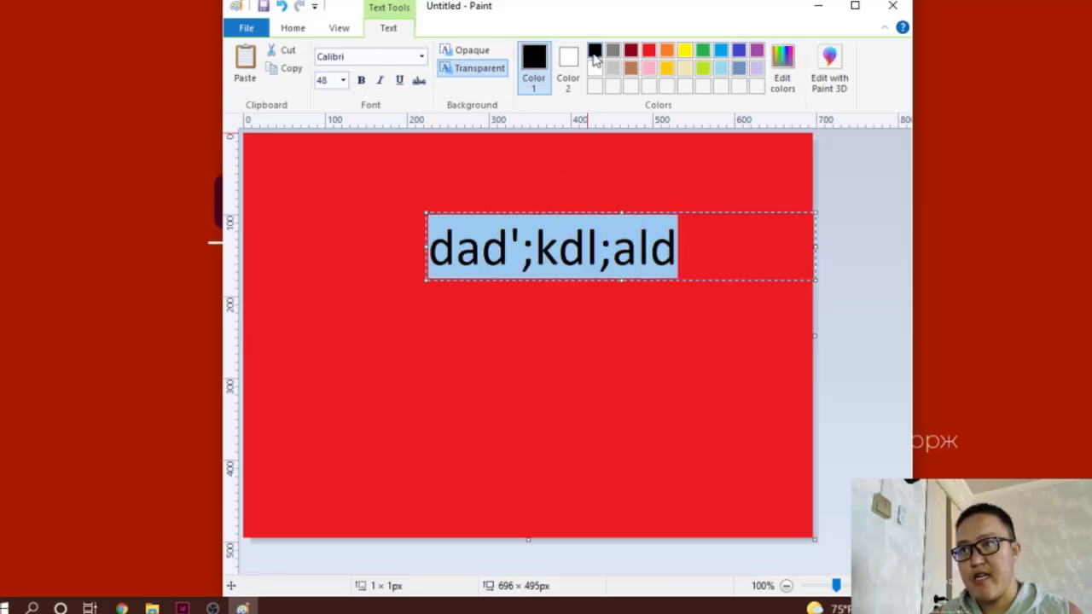
click(653, 341)
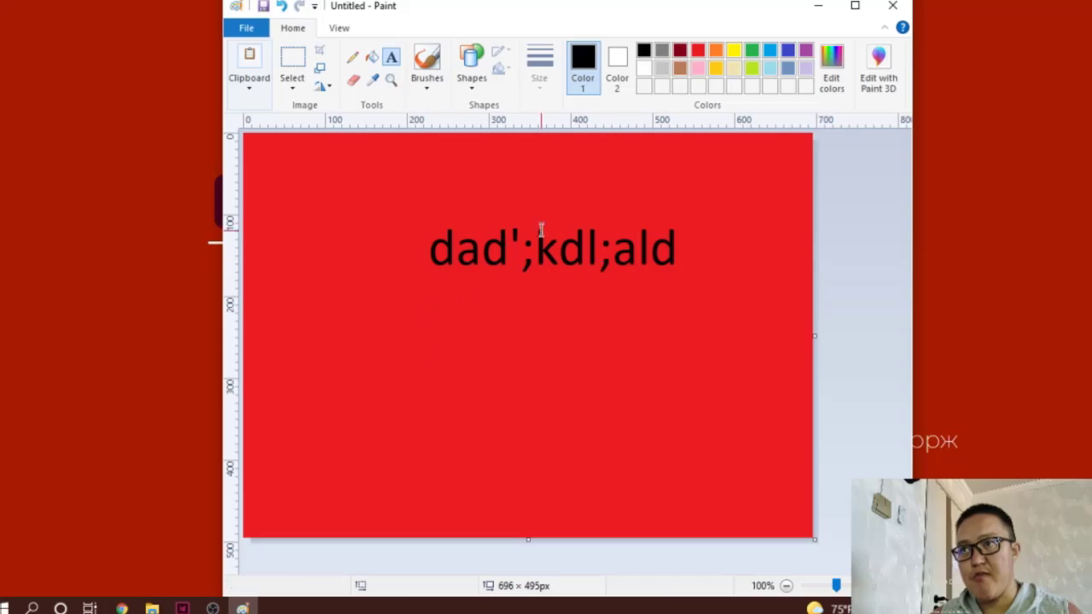
Step: Add a second text reading "ГАРЧИГ" in the lower part of the canvas
click(377, 365)
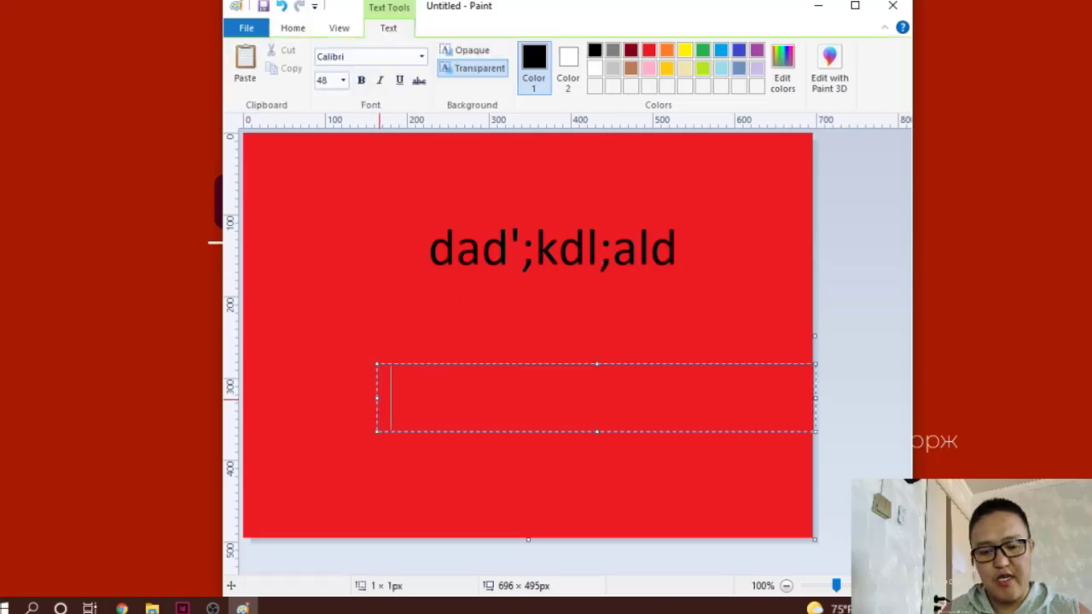
text(u)
key(BackSpace)
text(гАРЧИ)
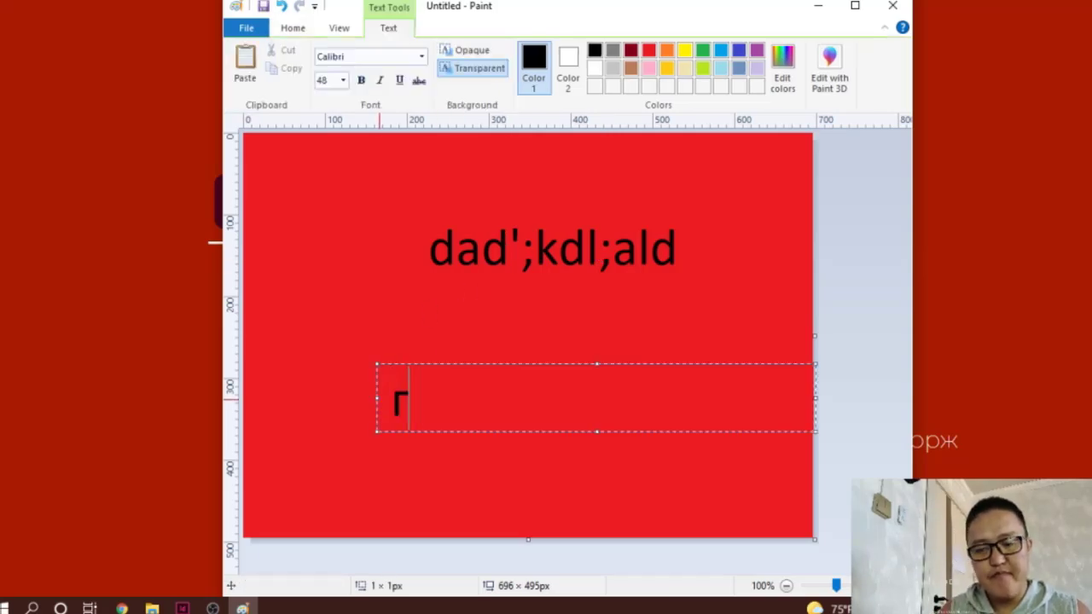
key(BackSpace)
key(BackSpace)
key(BackSpace)
key(BackSpace)
key(BackSpace)
text(Г)
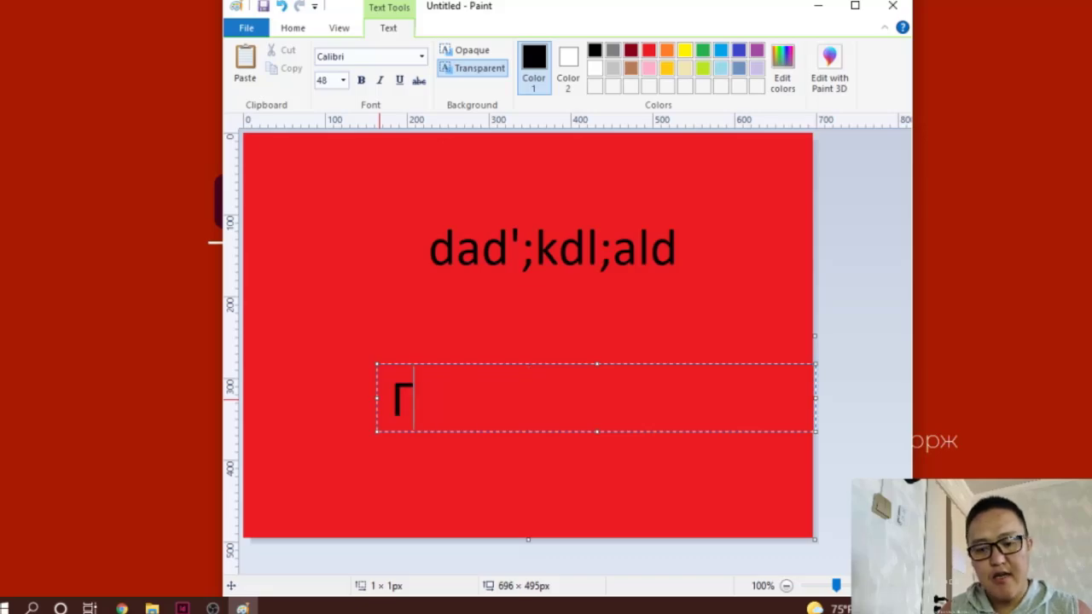
text(АРЧИГ)
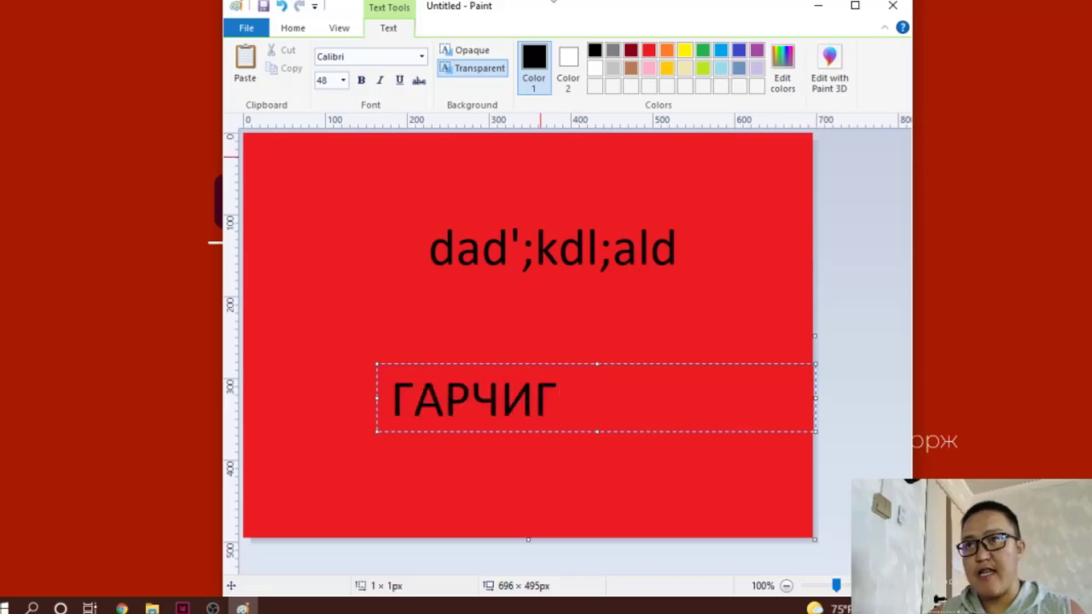
Step: Move the "ГАРЧИГ" text up to just below "dad';kdl;ald" and narrow its text box to fit the word
drag(474, 364, 436, 278)
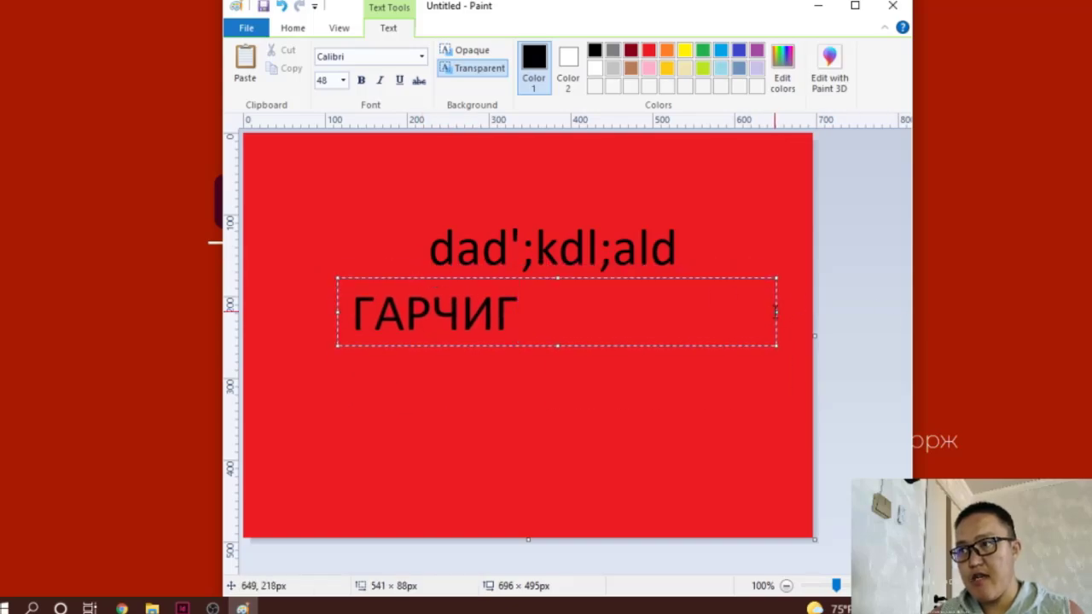
drag(776, 311, 544, 324)
click(522, 388)
Step: Add the text "ТЕКСТҮҮД" in a box of about 295 × 134 px in the canvas's lower-right area
drag(488, 381, 814, 492)
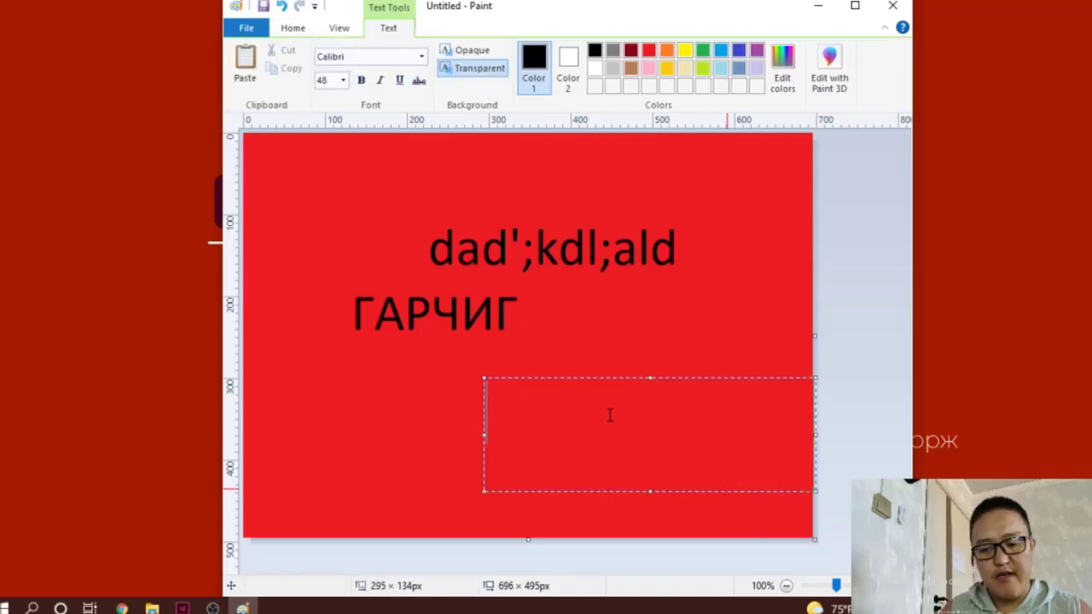
text(T)
text(Щ)
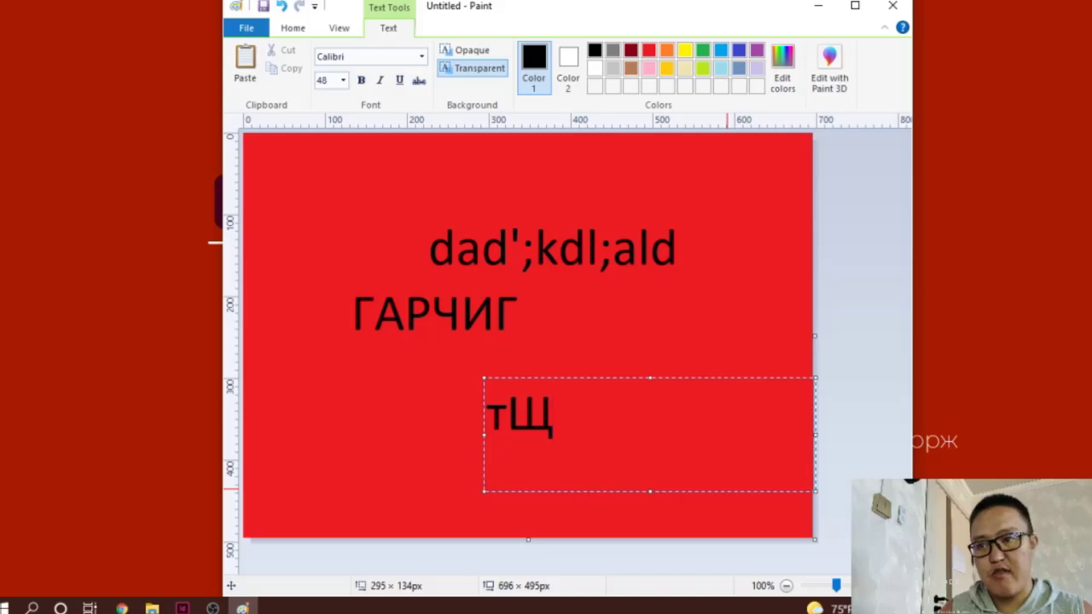
key(BackSpace)
key(BackSpace)
text(Т)
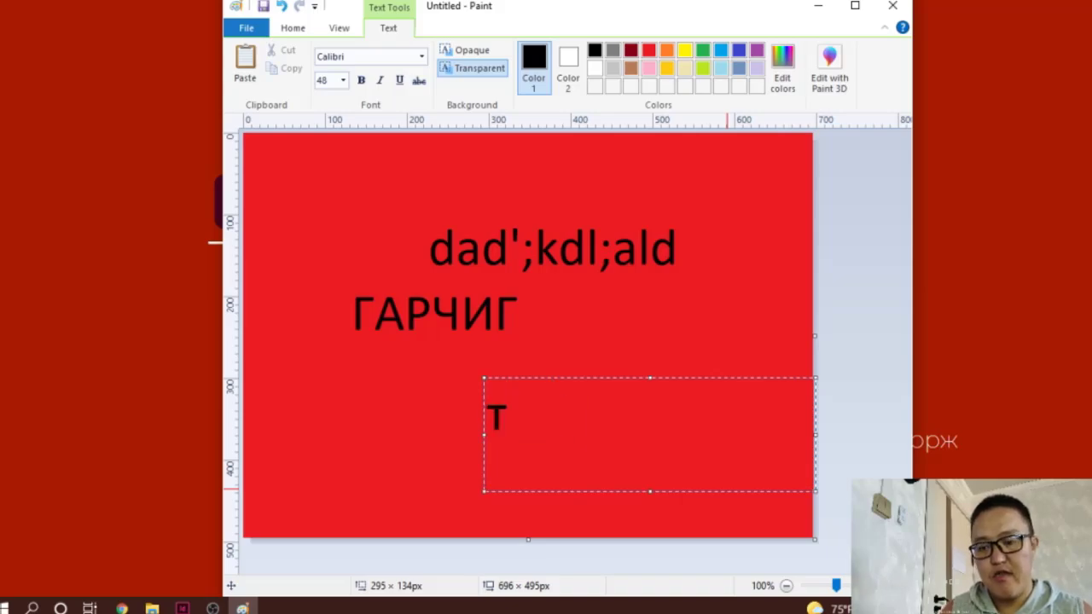
text(ЩК)
key(BackSpace)
key(BackSpace)
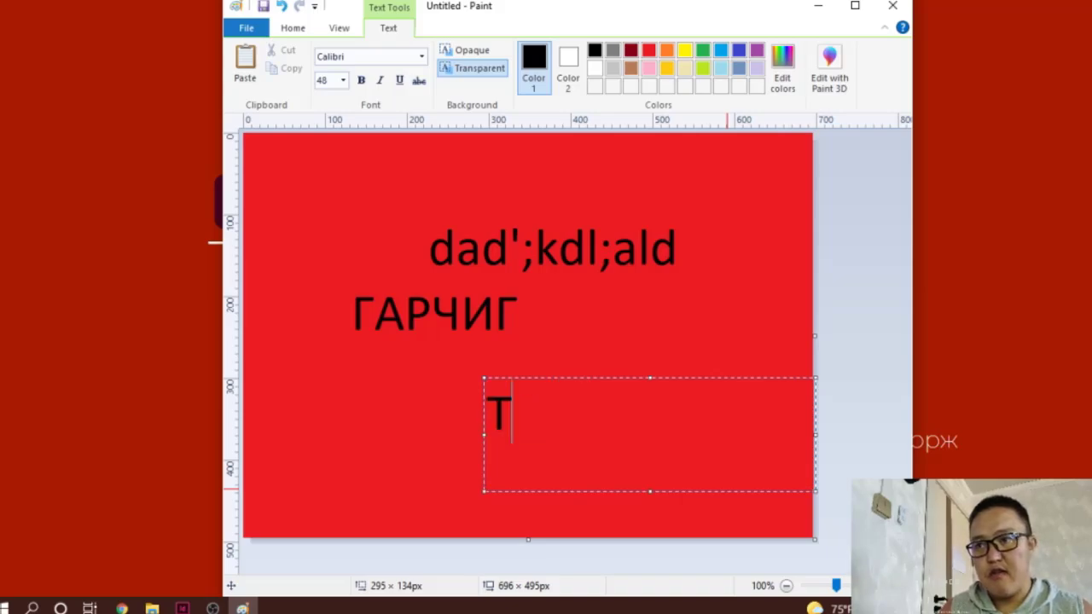
text(ЕКСТҮҮД)
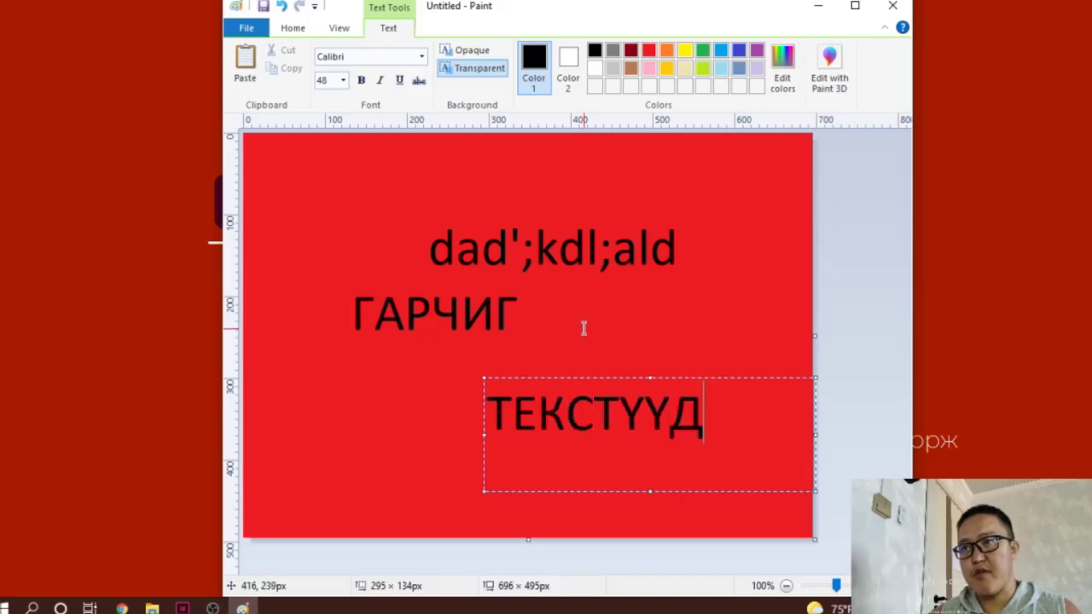
click(756, 289)
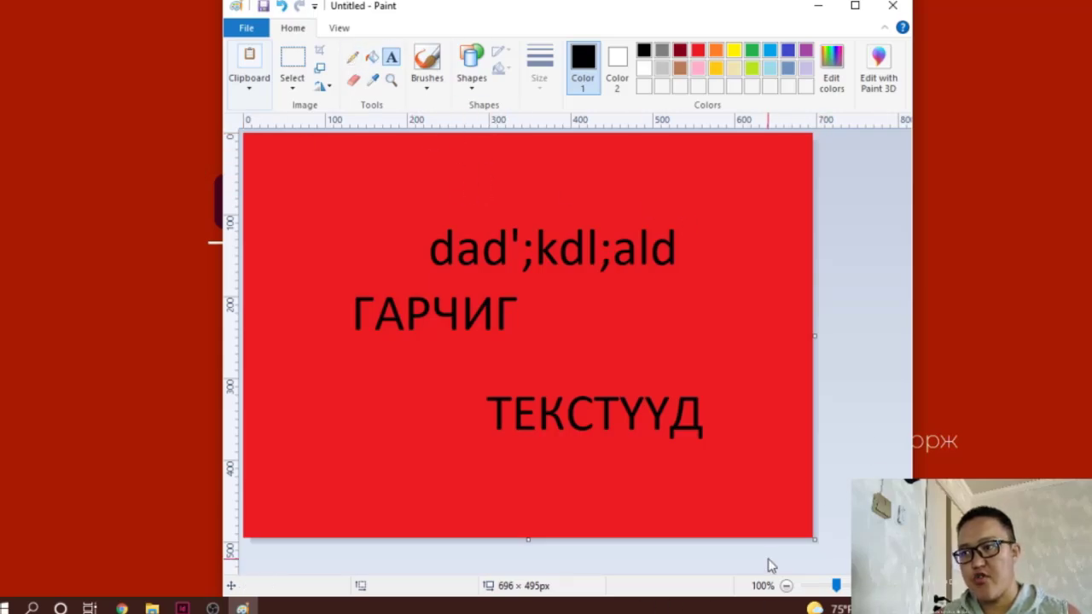
Step: Enlarge the Paint window and extend the canvas to the right to 1264 × 495 px
drag(911, 236, 1090, 235)
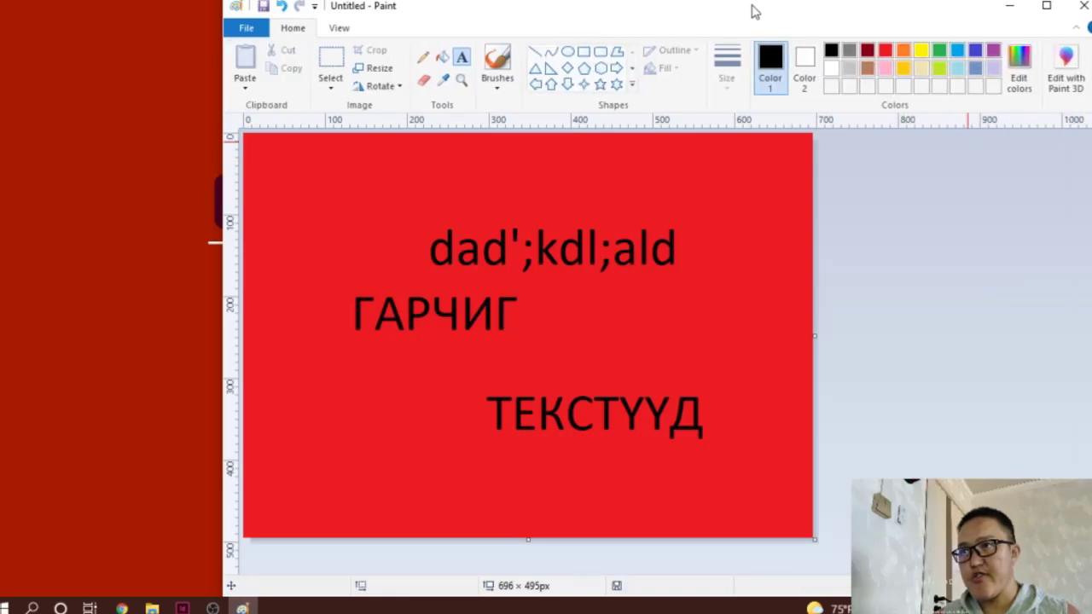
drag(754, 7, 549, 5)
drag(901, 288, 1091, 289)
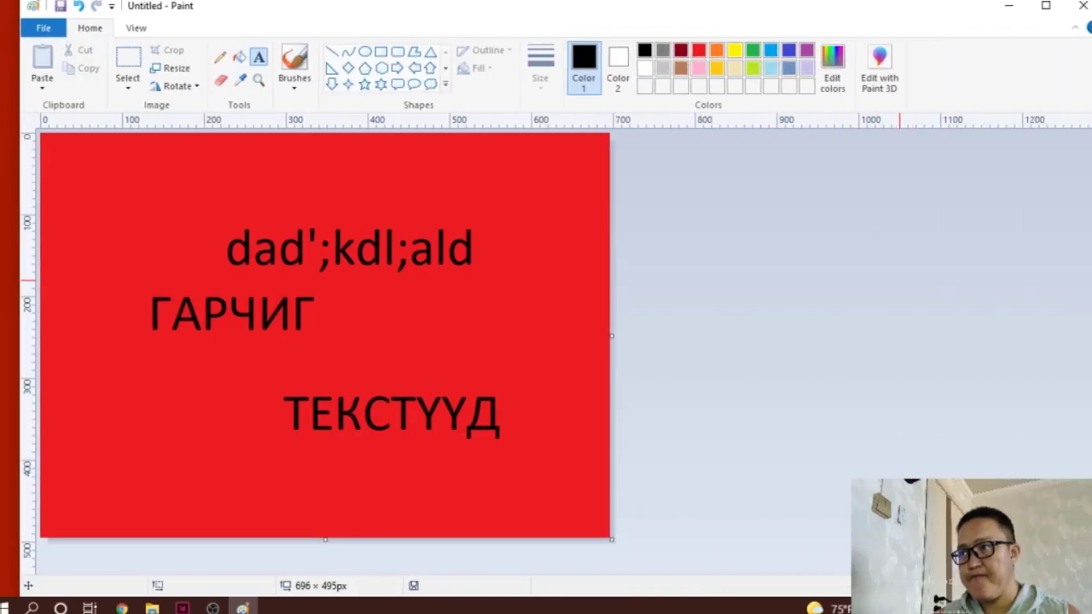
click(128, 58)
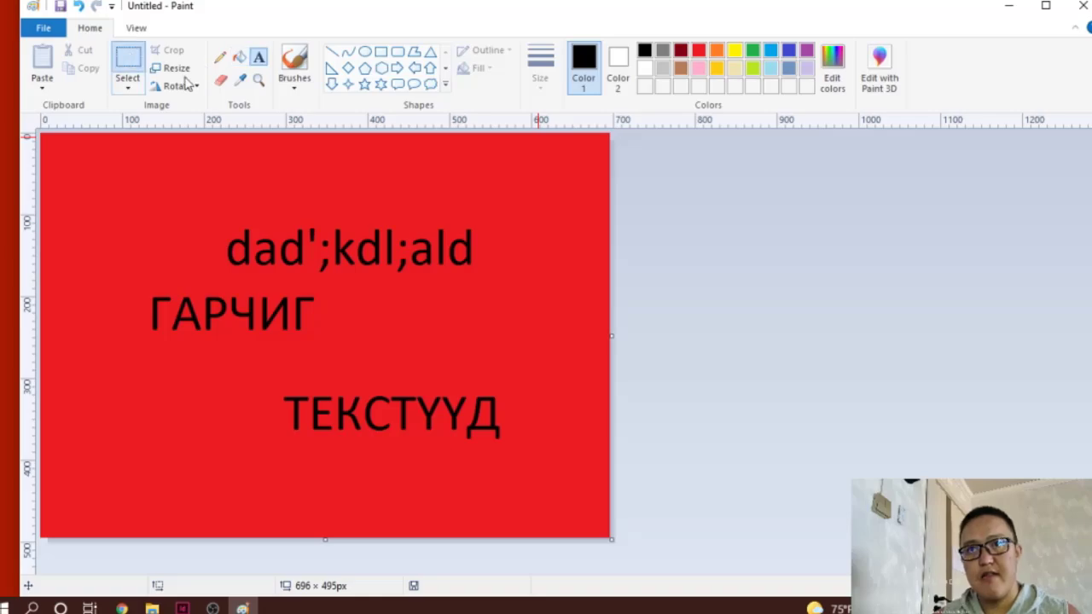
drag(612, 335, 1077, 336)
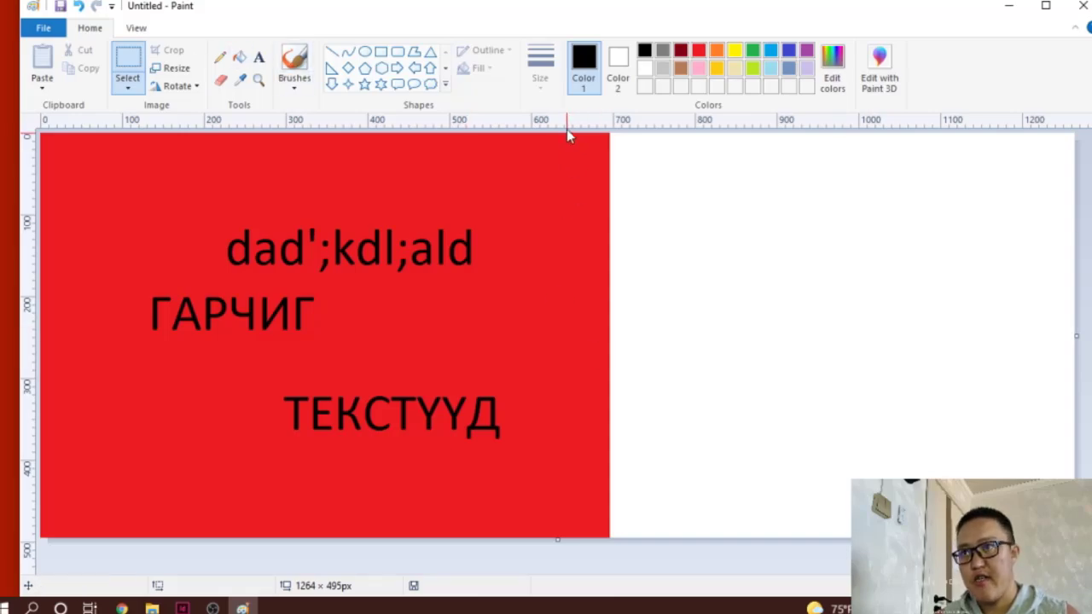
Step: Select a full-height strip about 48 px wide at the red area's right edge and set the primary colour to yellow
drag(569, 135, 609, 537)
click(734, 50)
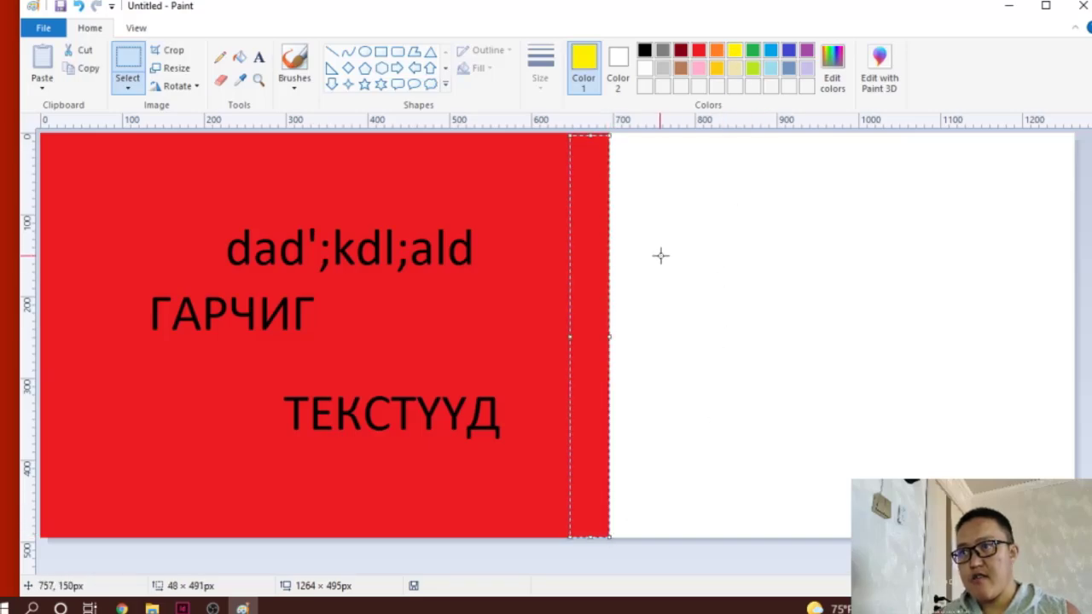
Step: Try to fill only the strip at the red area's right edge with yellow, and undo the fill
click(240, 57)
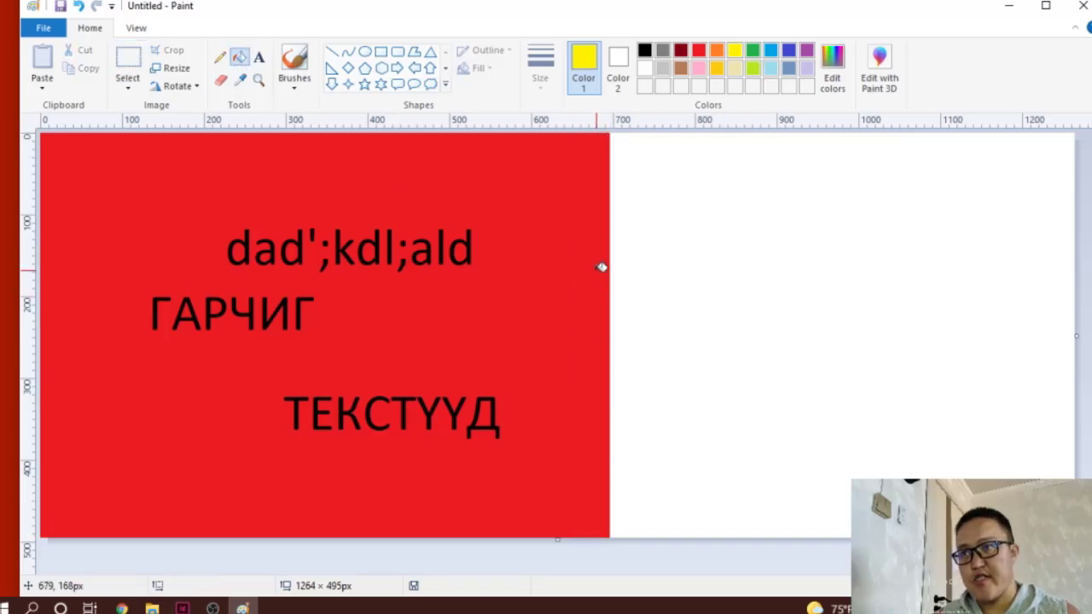
click(602, 271)
key(ctrl+z)
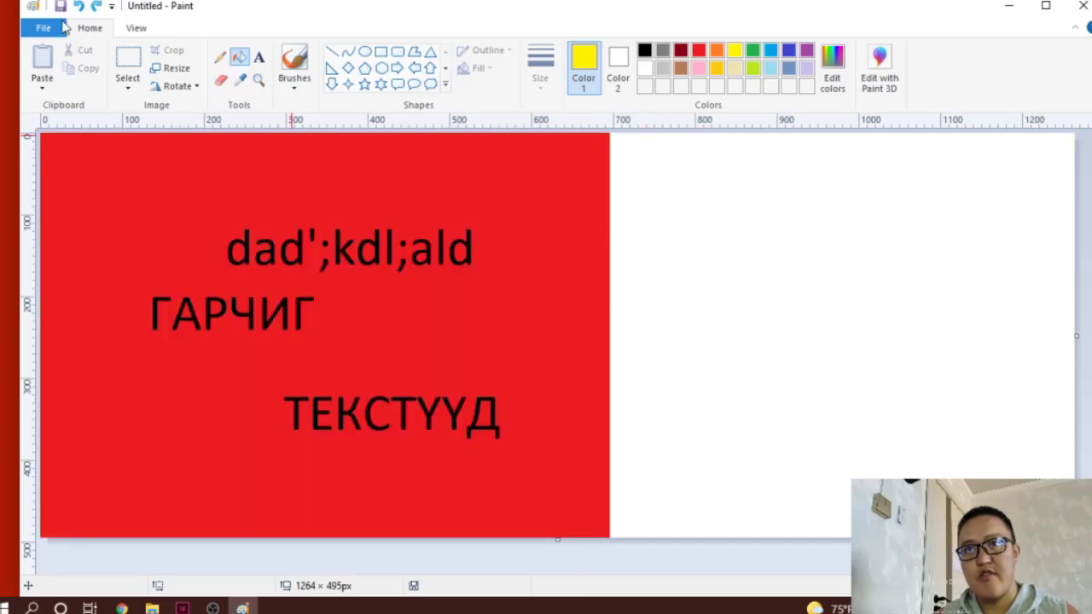
click(171, 68)
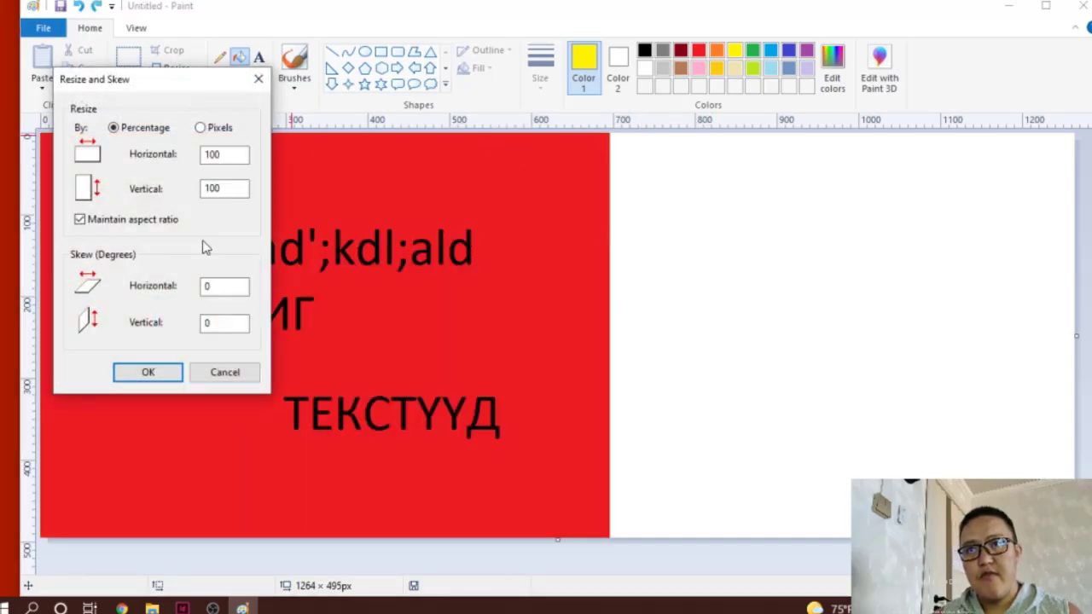
click(235, 374)
Step: Draw a yellow rectangle about 57 × 490 px along the red area's right edge and fill it with yellow
click(380, 52)
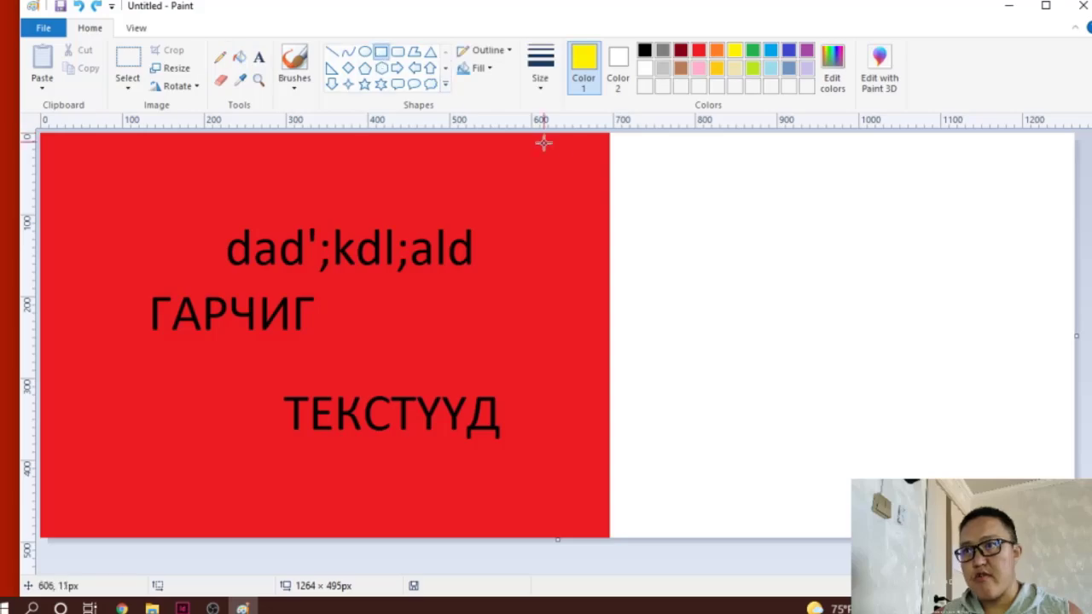
drag(563, 135, 609, 535)
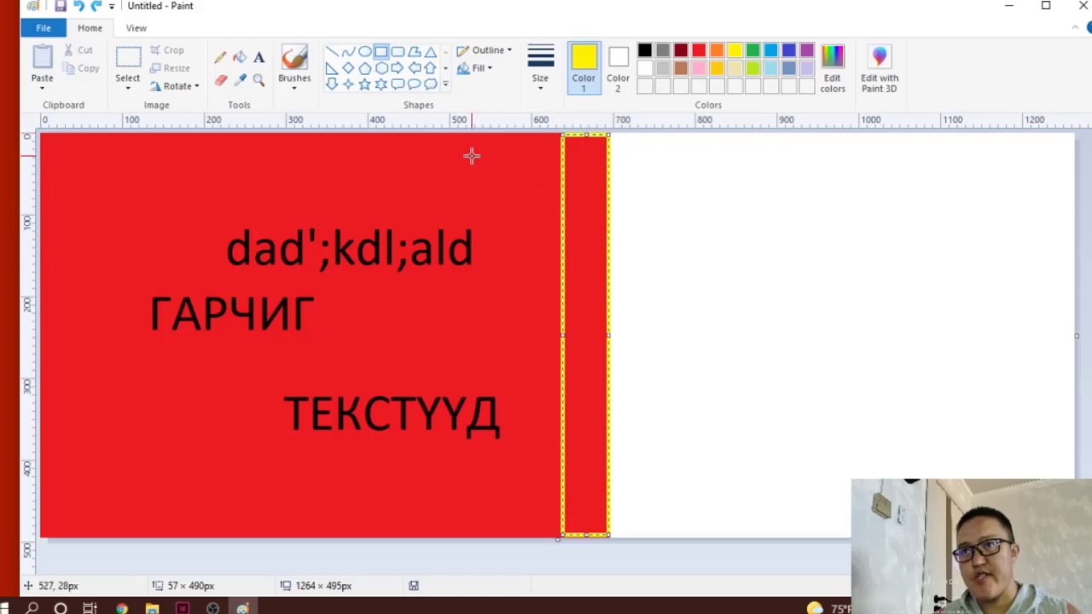
click(240, 57)
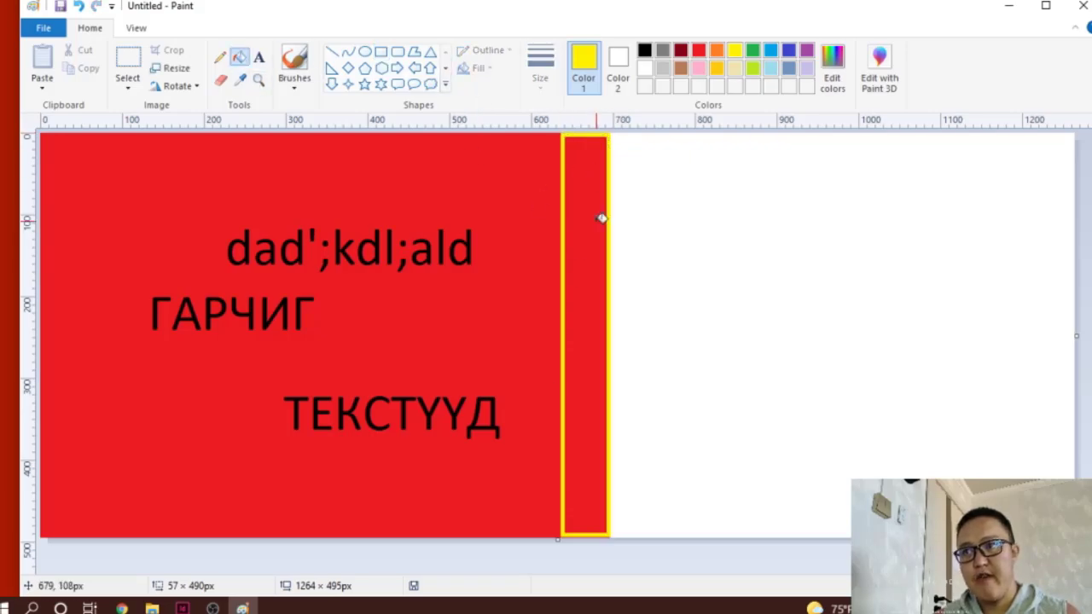
click(602, 235)
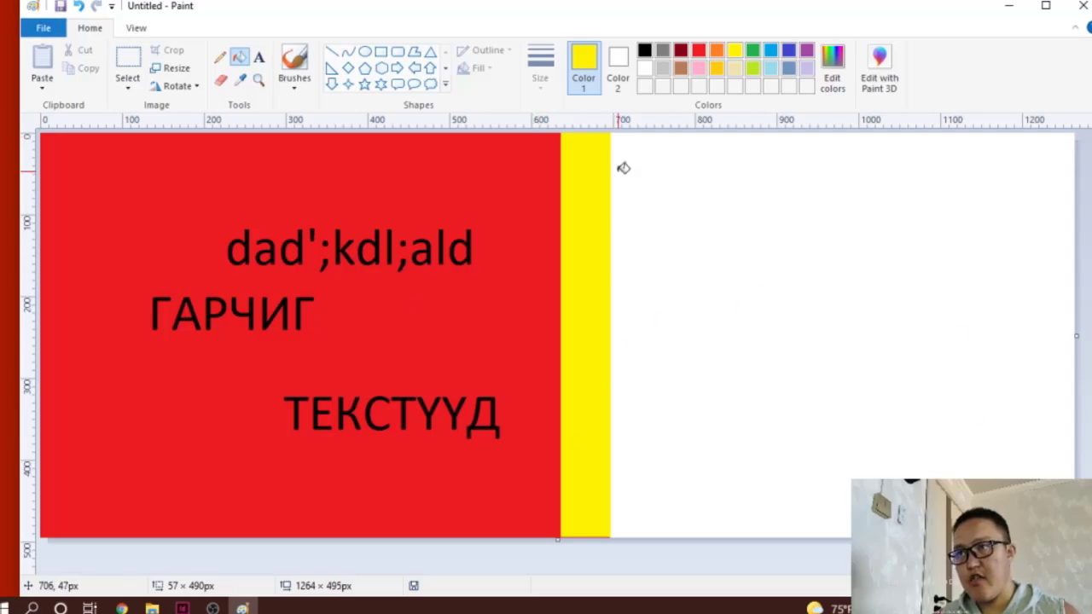
Step: Draw a yellow-outlined rectangle about 568 × 51 px across the top of the white area
click(380, 52)
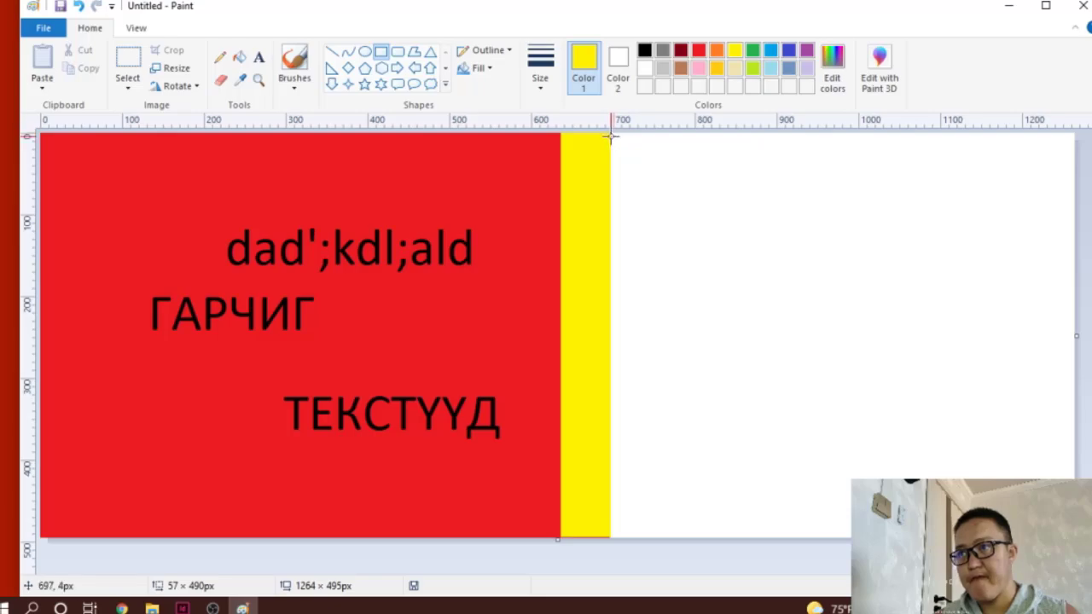
drag(611, 134, 1076, 176)
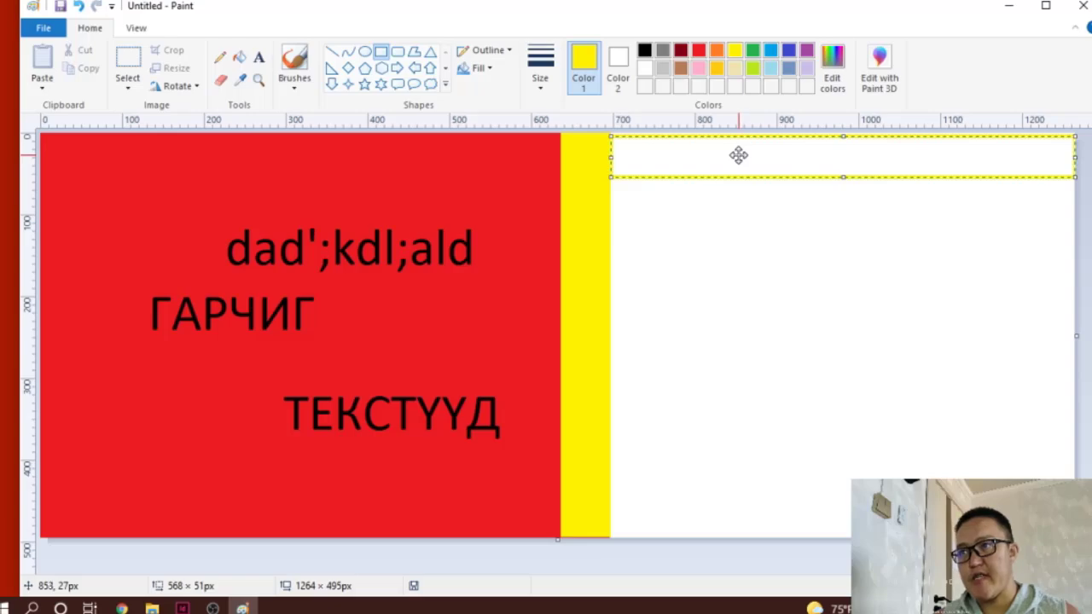
Step: Add the text "Хадгаламж өлсөхөөс эхэлнэ" at the top of the white area and widen its text box to about 539 px
click(258, 57)
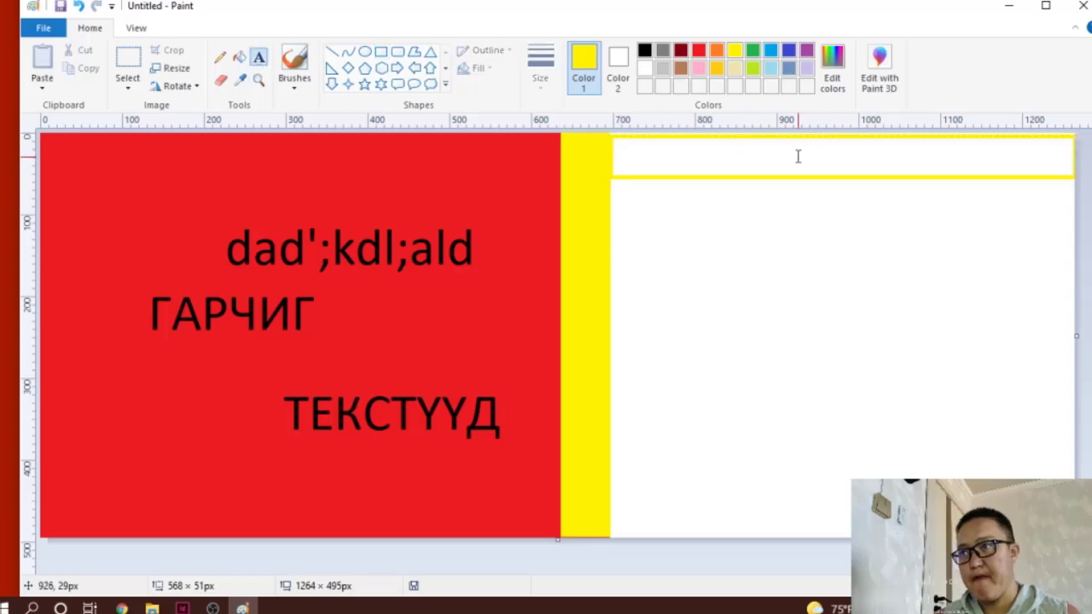
click(798, 156)
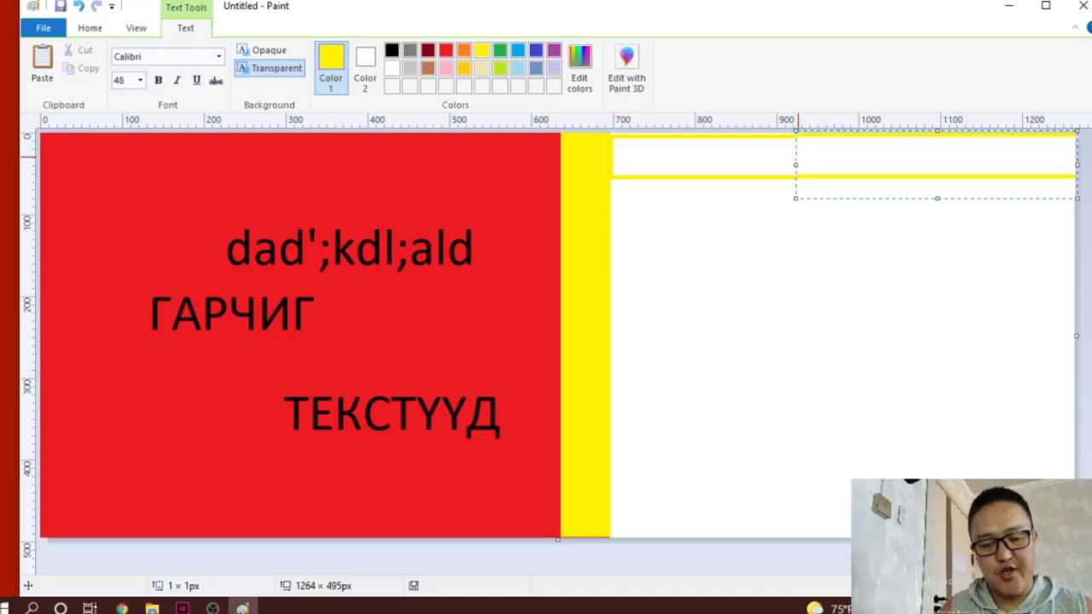
text(Хадгала)
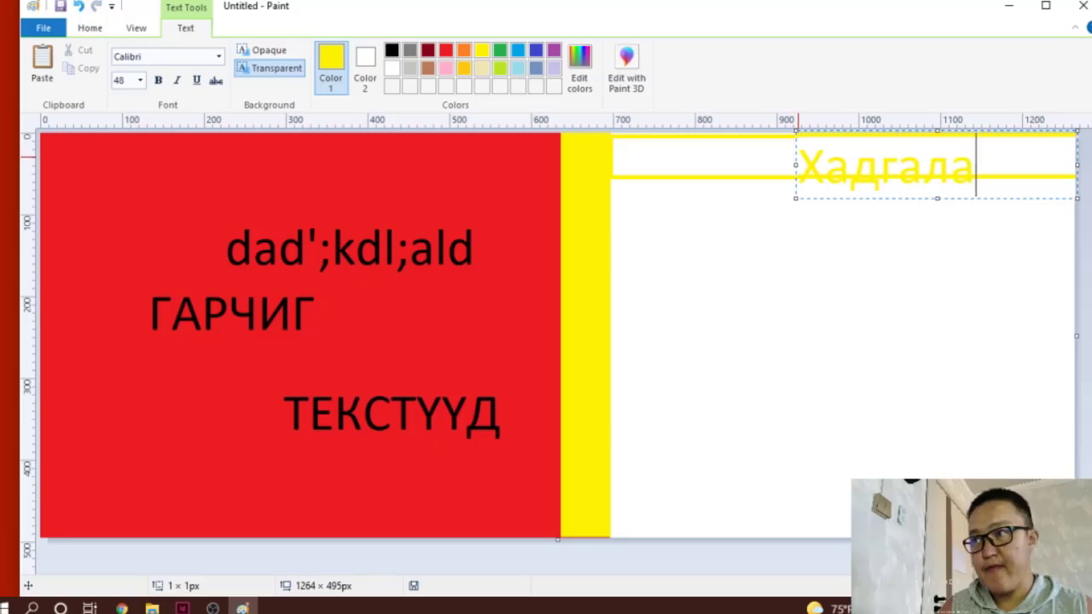
text(мжөлёс)
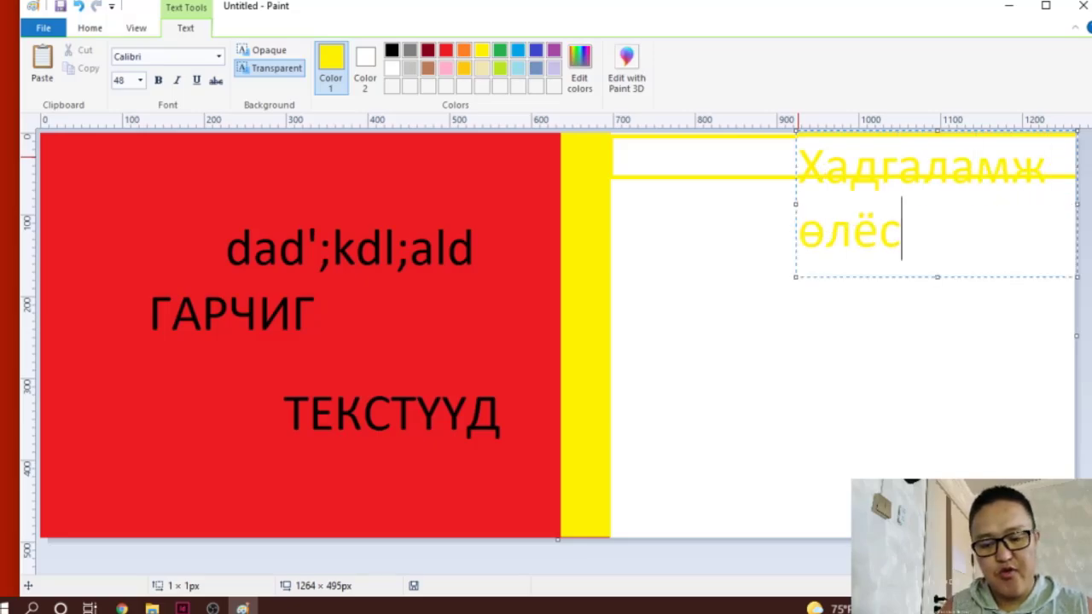
key(BackSpace)
key(BackSpace)
text(с)
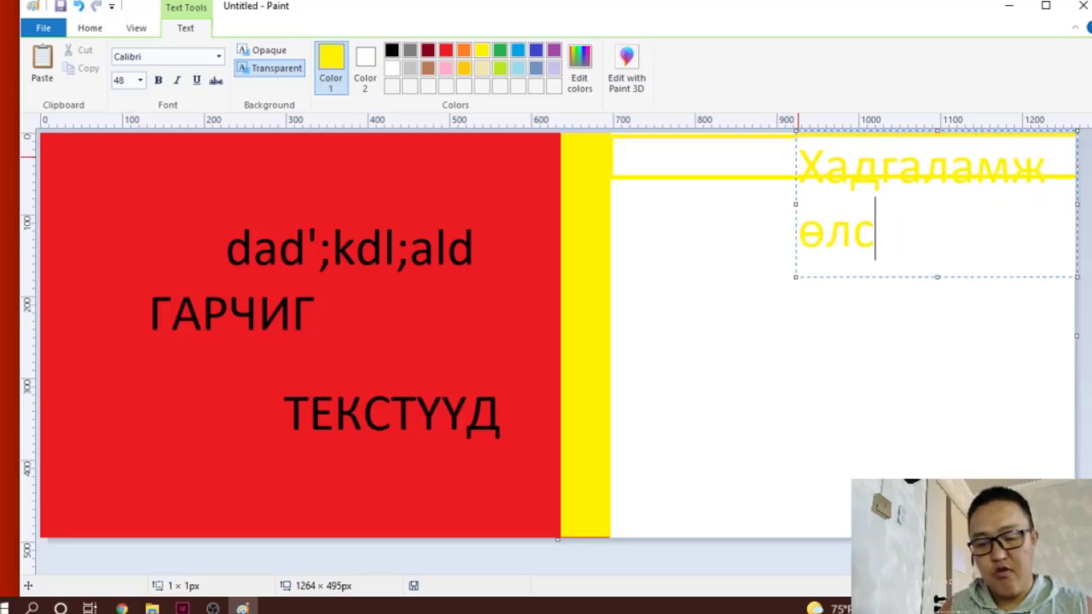
text(өх)
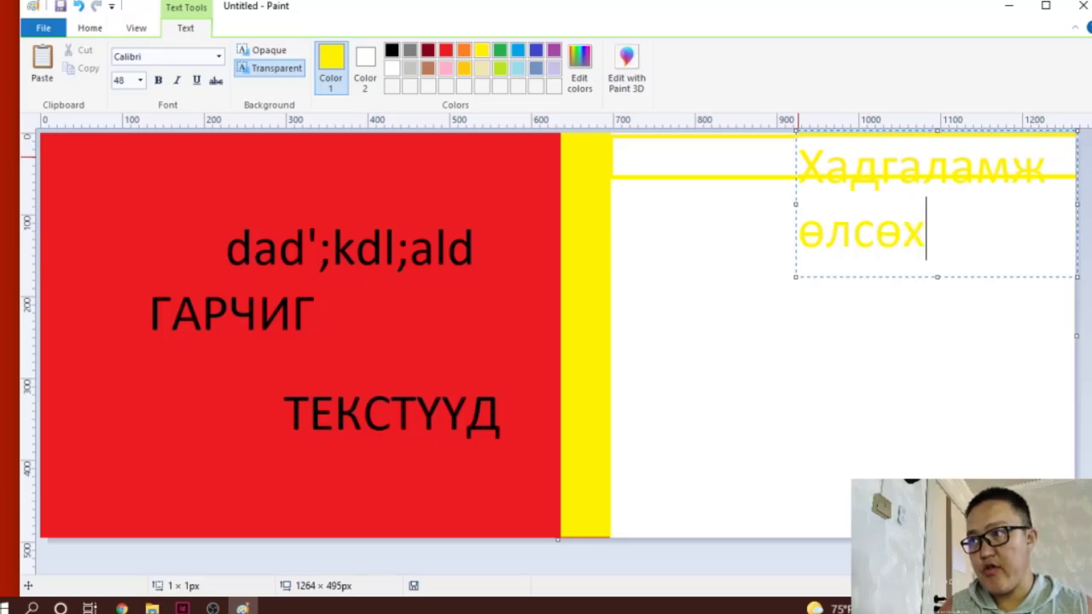
text(өөс эхэлнэ)
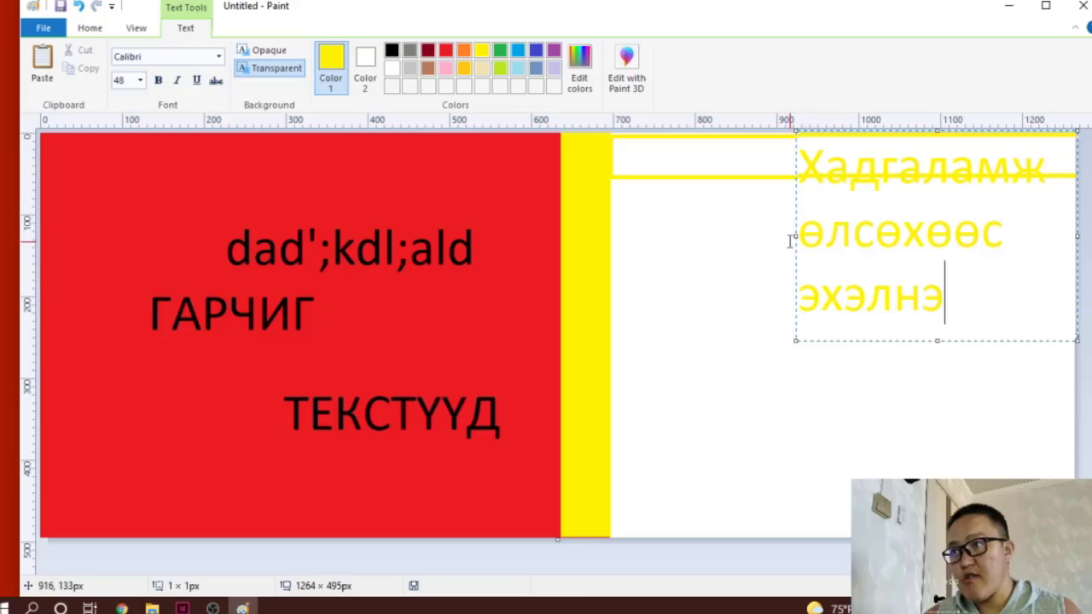
drag(793, 236, 640, 236)
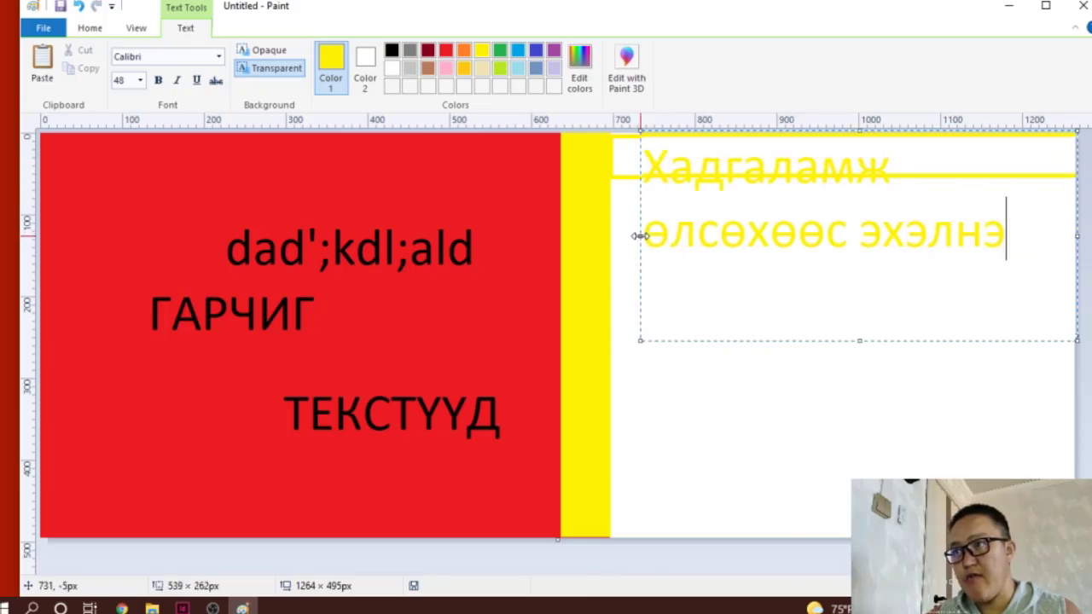
Step: Format the text "Хадгаламж өлсөхөөс эхэлнэ" as 9 pt, bold and black
drag(1009, 236, 641, 163)
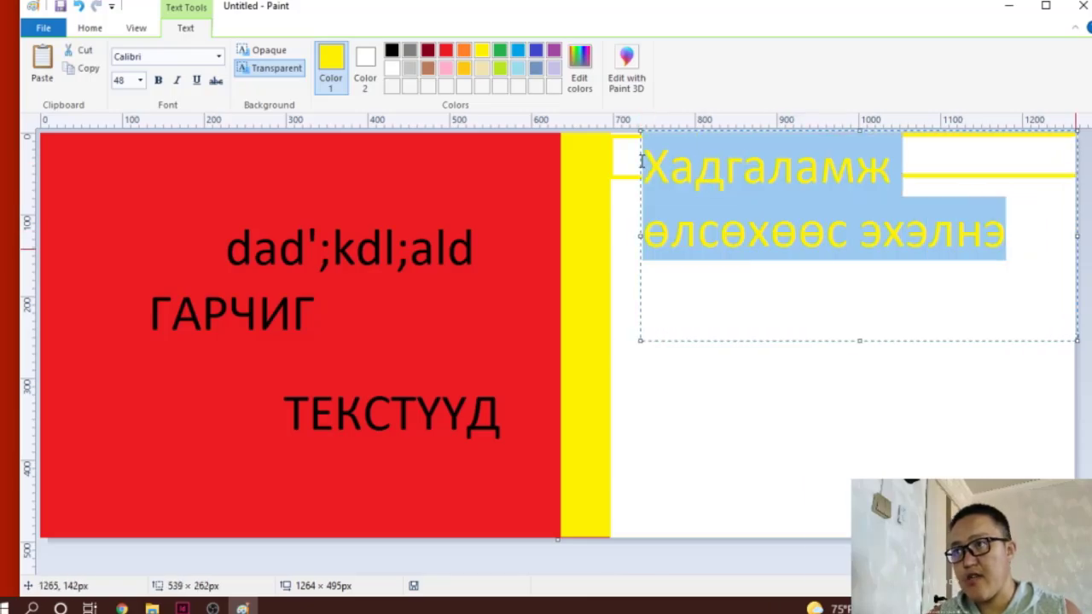
click(139, 80)
click(126, 114)
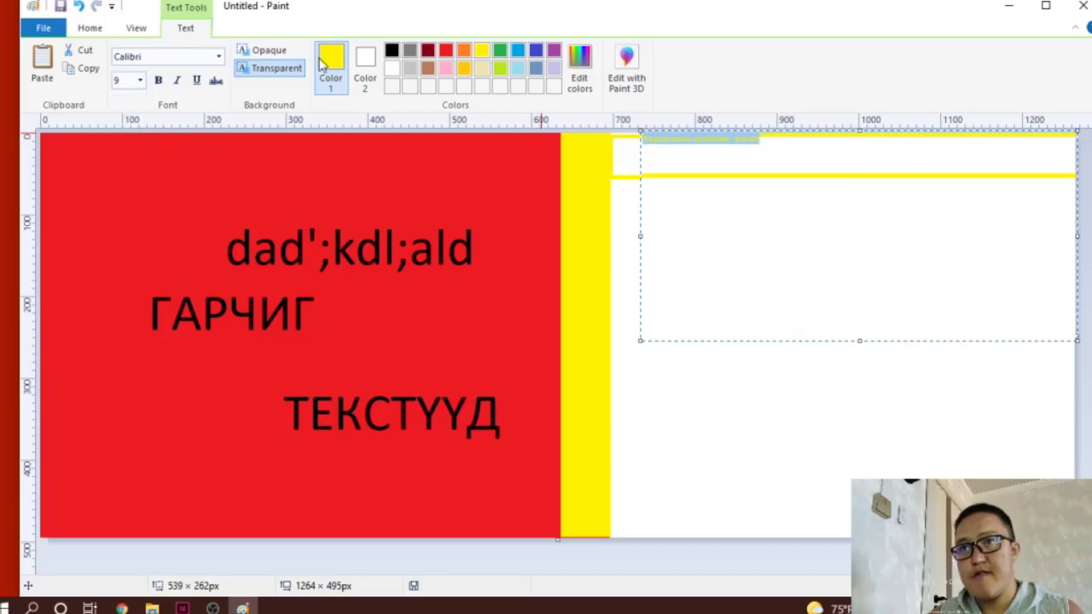
click(159, 81)
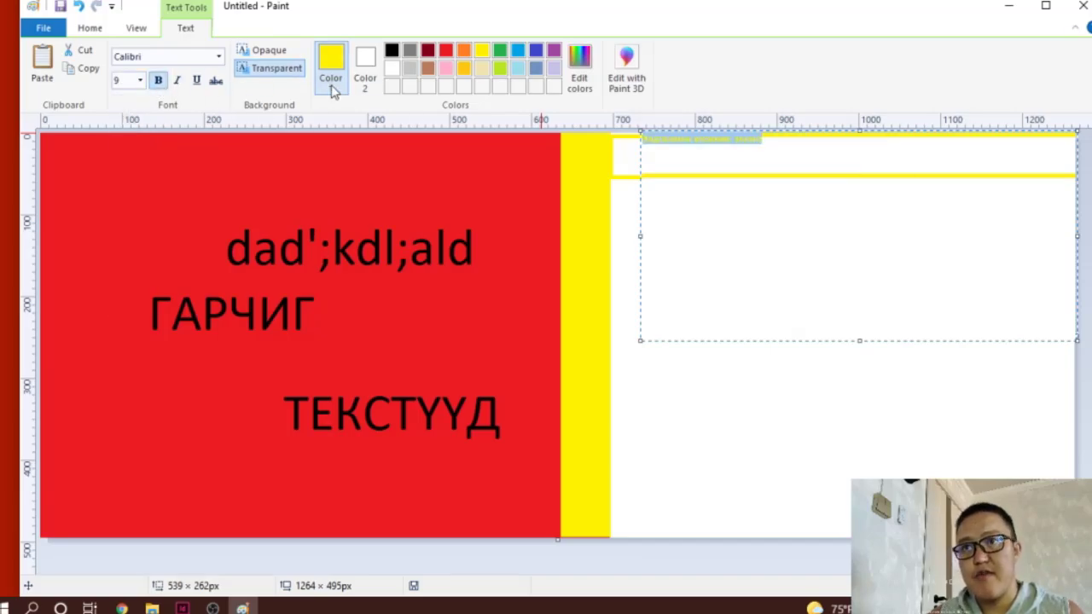
click(393, 51)
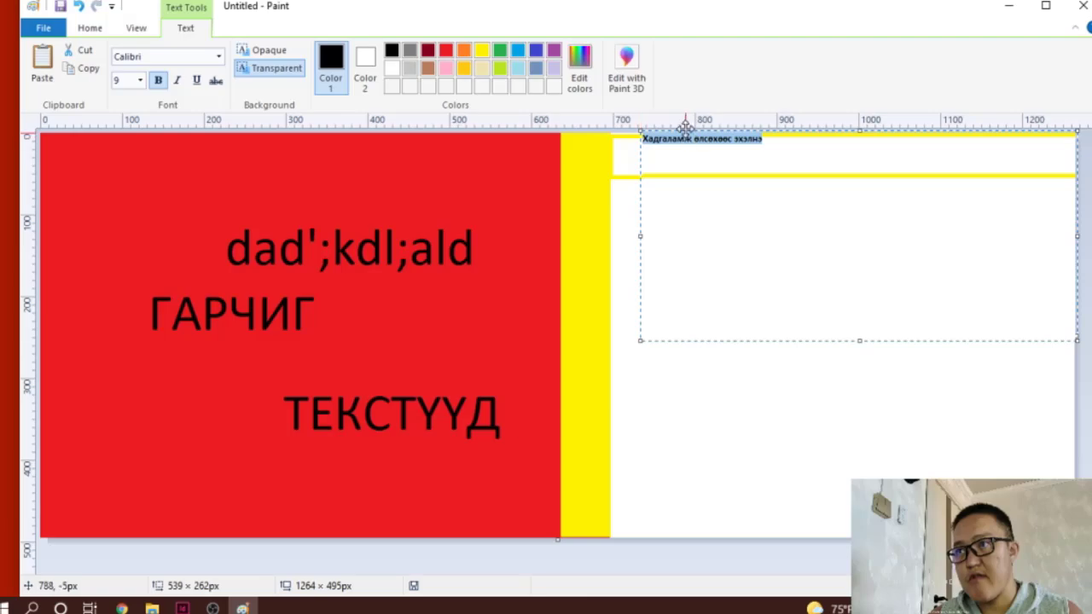
Step: Move the small header text inside the yellow-outlined rectangle and place it on the canvas
drag(702, 130, 686, 147)
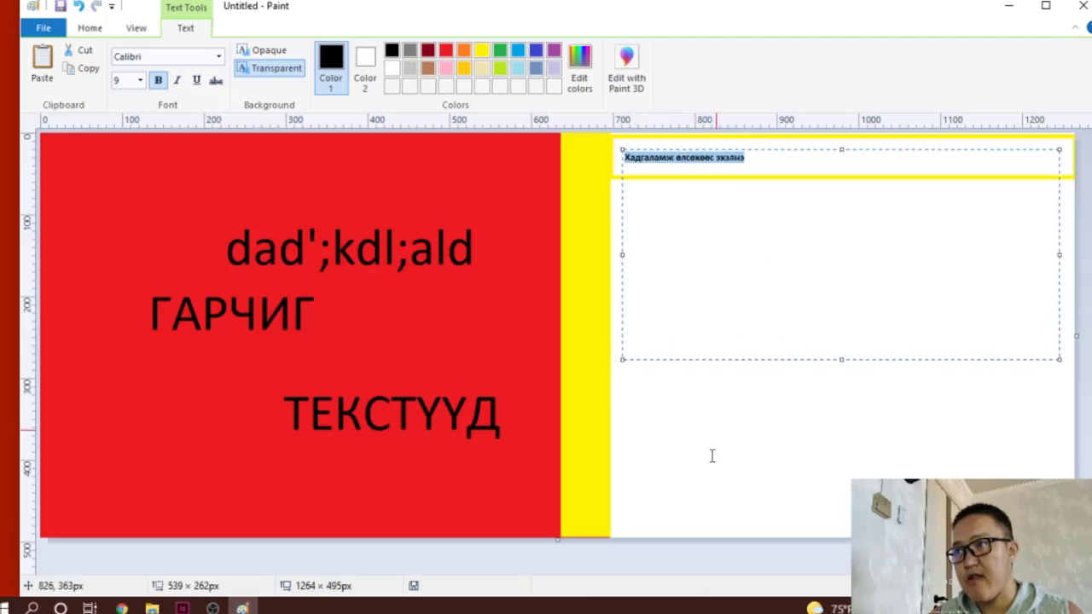
click(736, 476)
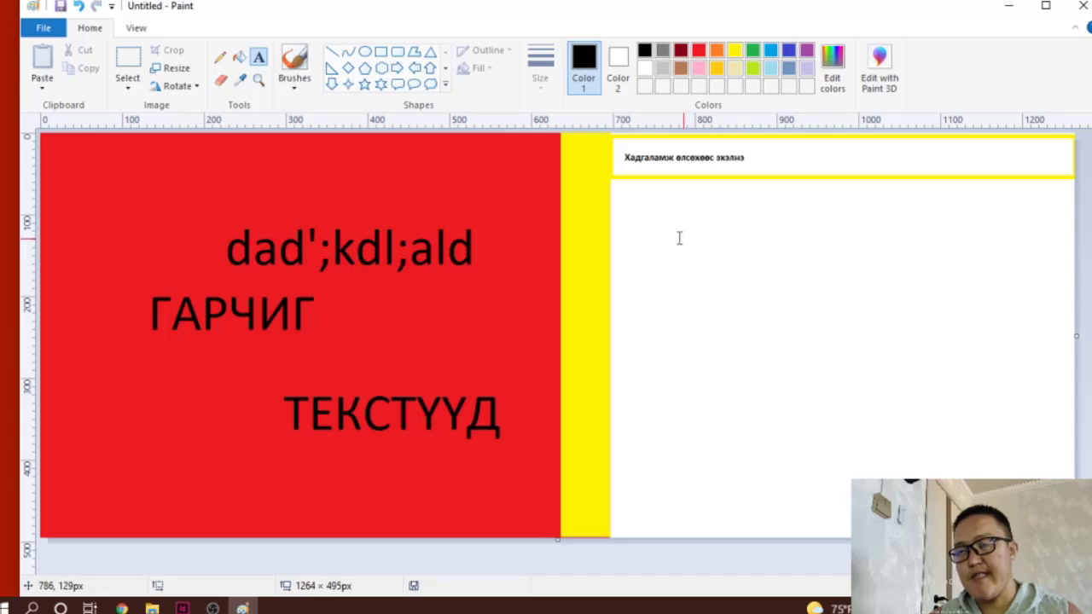
click(747, 156)
click(736, 216)
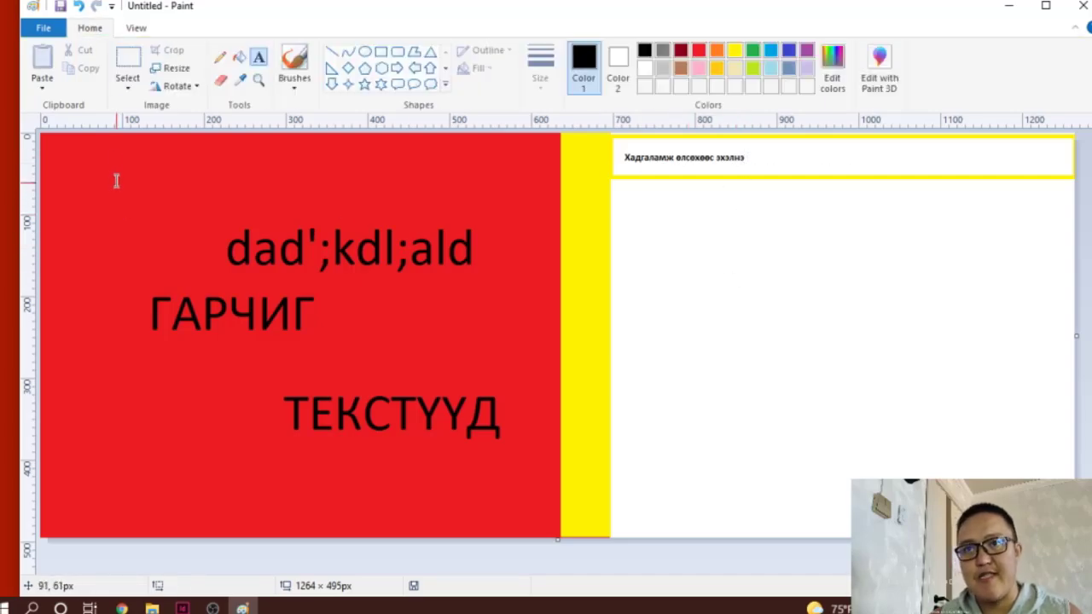
Step: Add the text "Мөнгөн" in the red area's upper-left corner and the page label "-------1 хуудас" near its lower-left corner
click(57, 154)
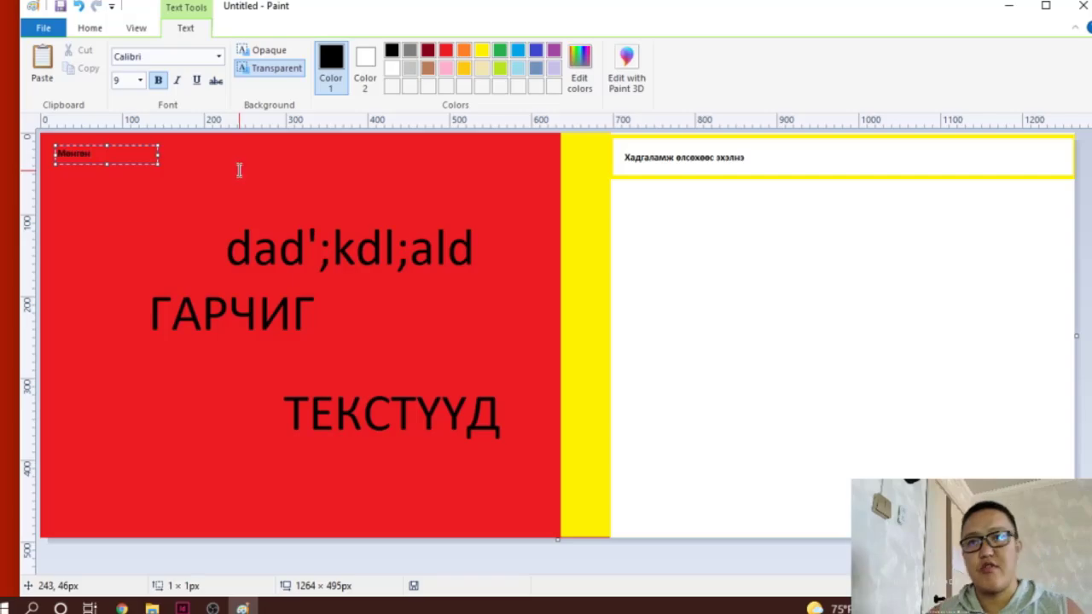
click(210, 171)
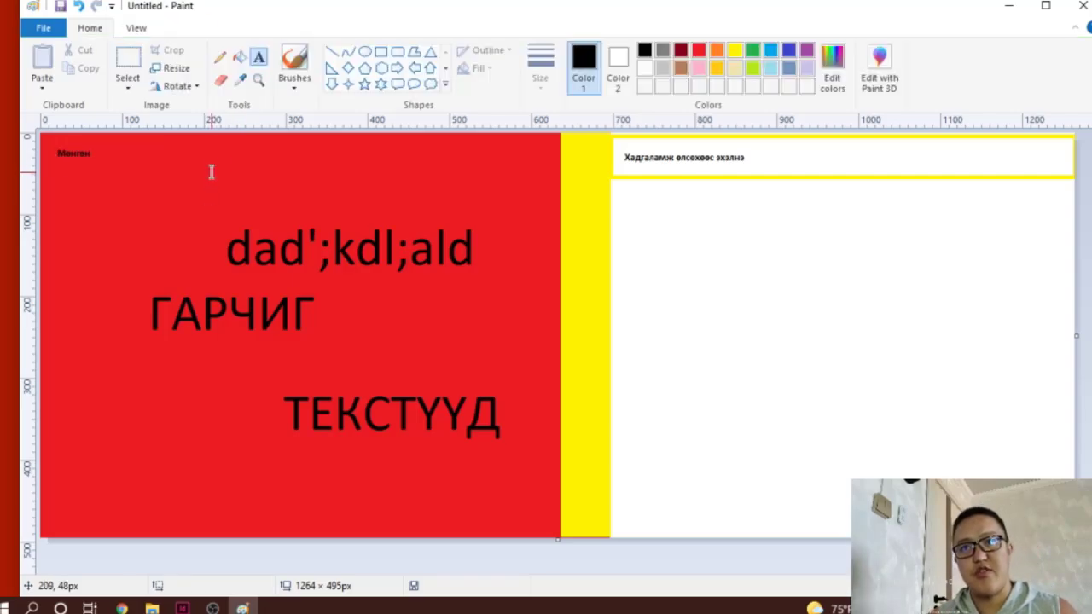
click(95, 512)
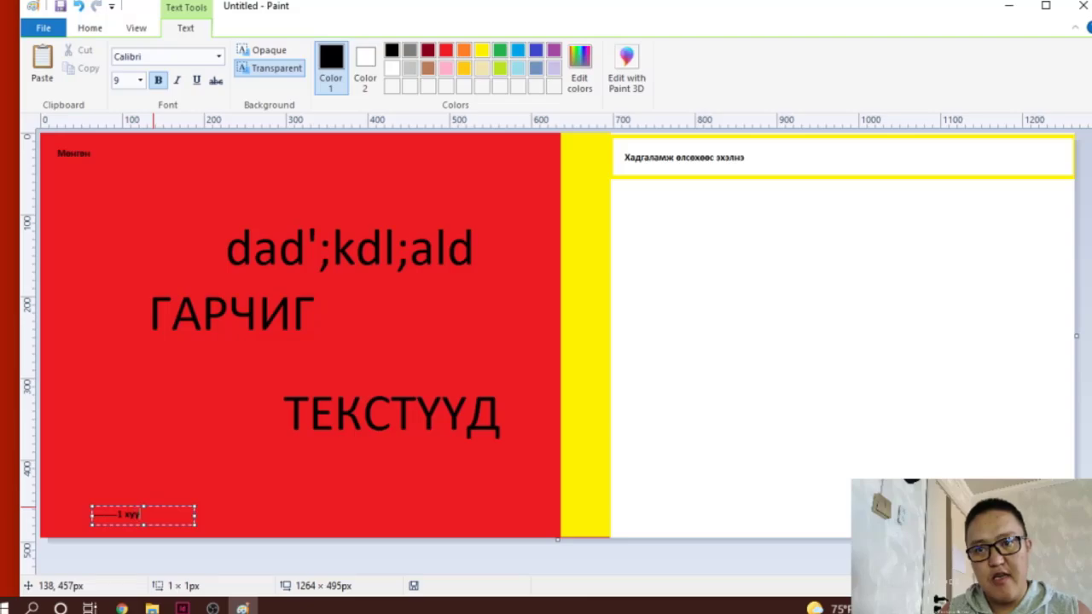
click(813, 516)
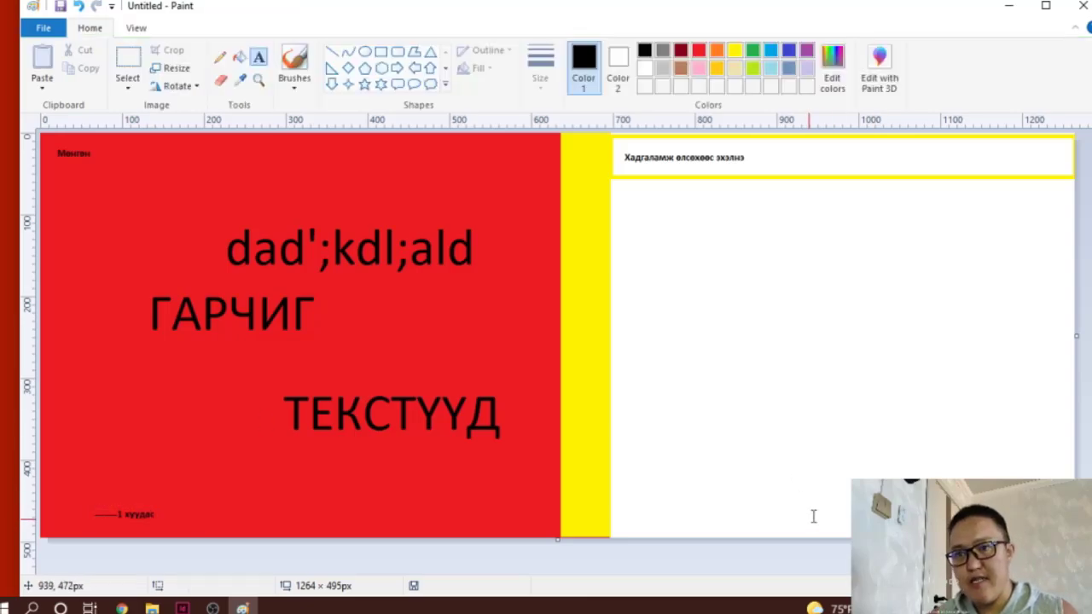
Step: Add the page label "/////2 хуудас" near the lower-left corner of the white area
click(672, 516)
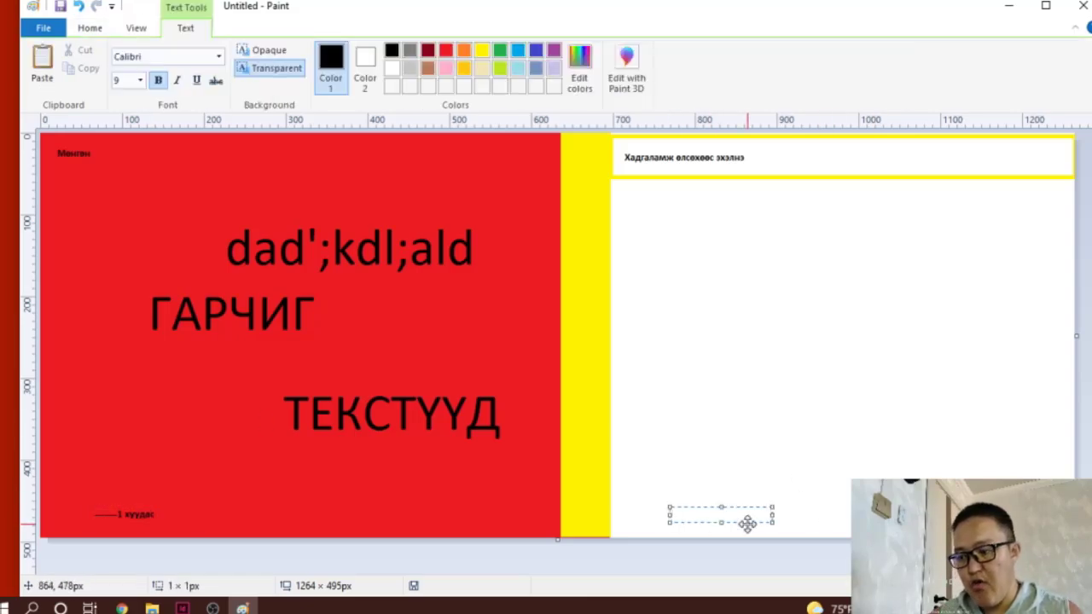
text(//////2 хуудас)
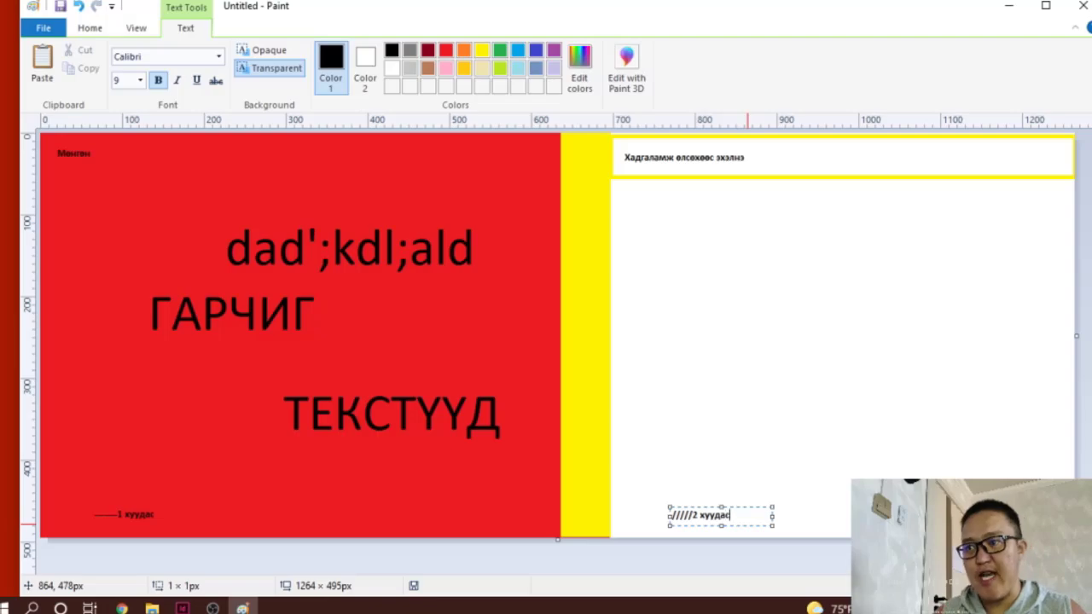
click(755, 379)
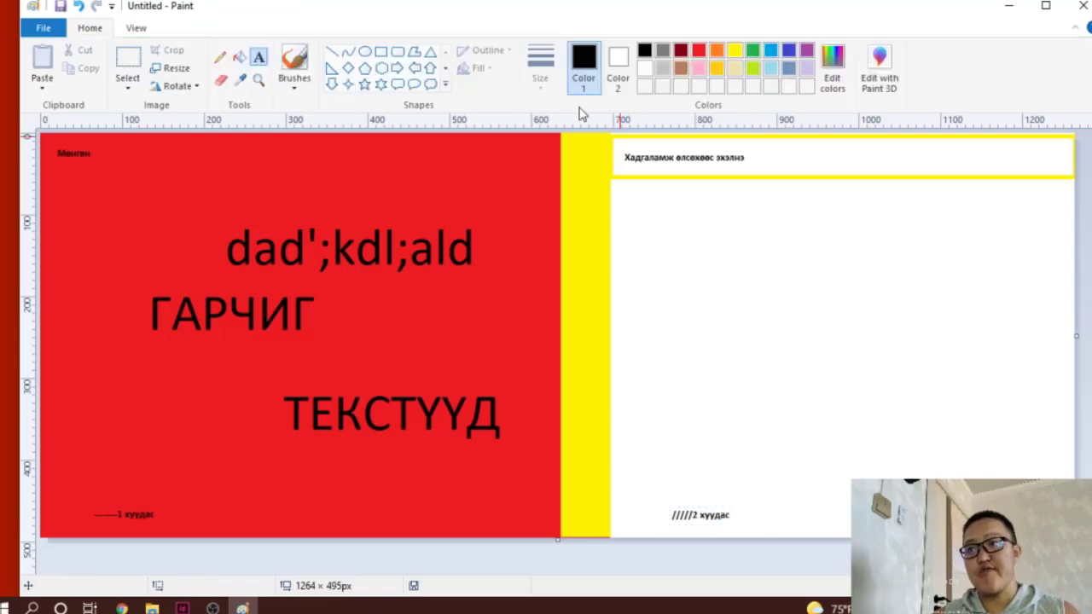
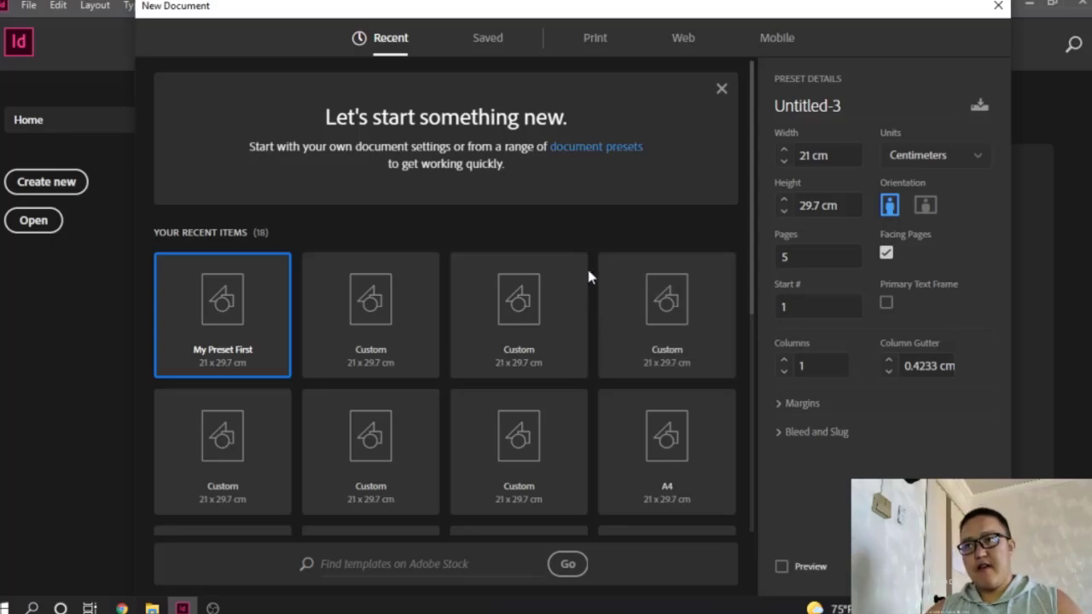
Step: In InDesign's new document setup, choose the B5 print preset and expand the margin and the bleed and slug settings
click(588, 53)
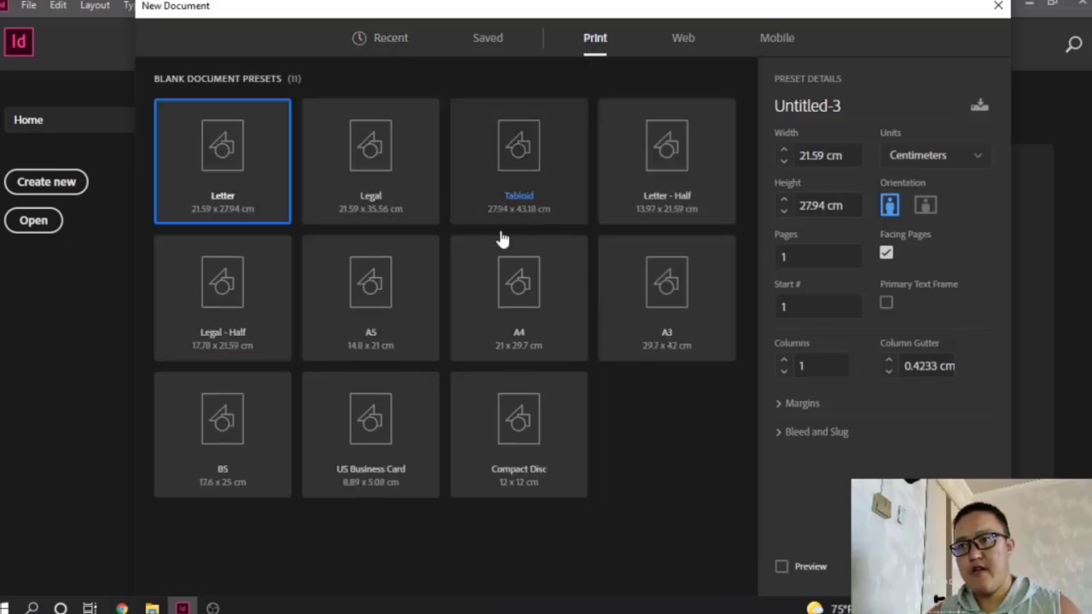
click(258, 430)
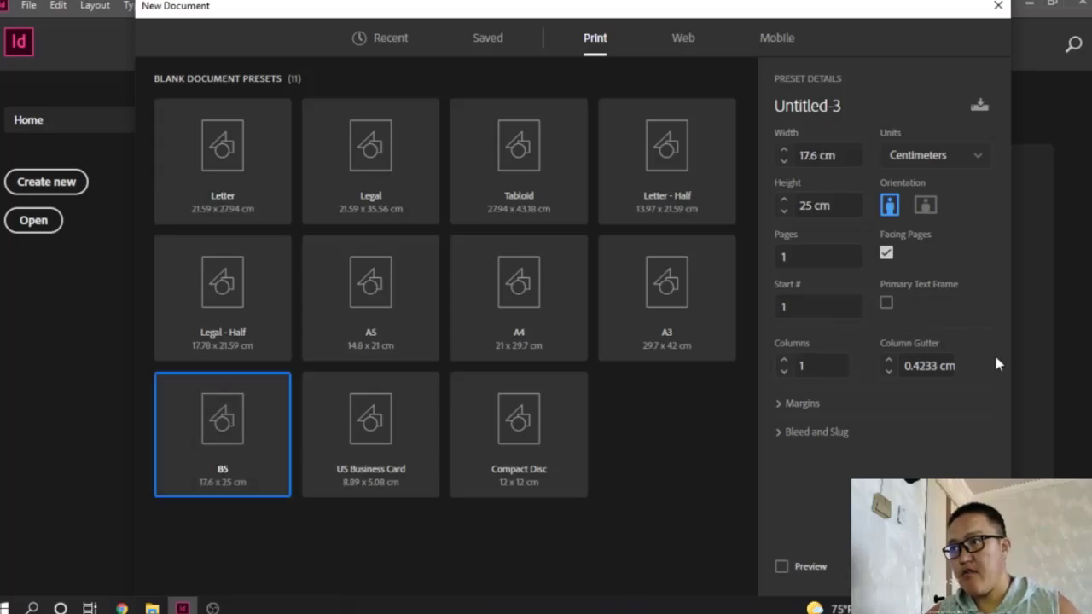
click(806, 404)
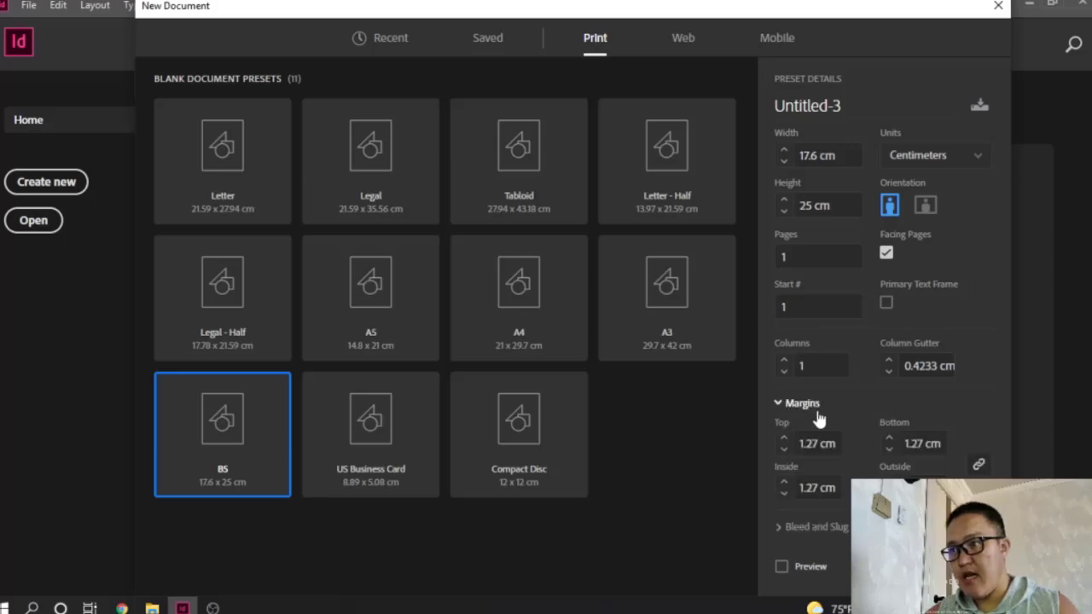
click(793, 528)
scroll(903, 324, up, 5)
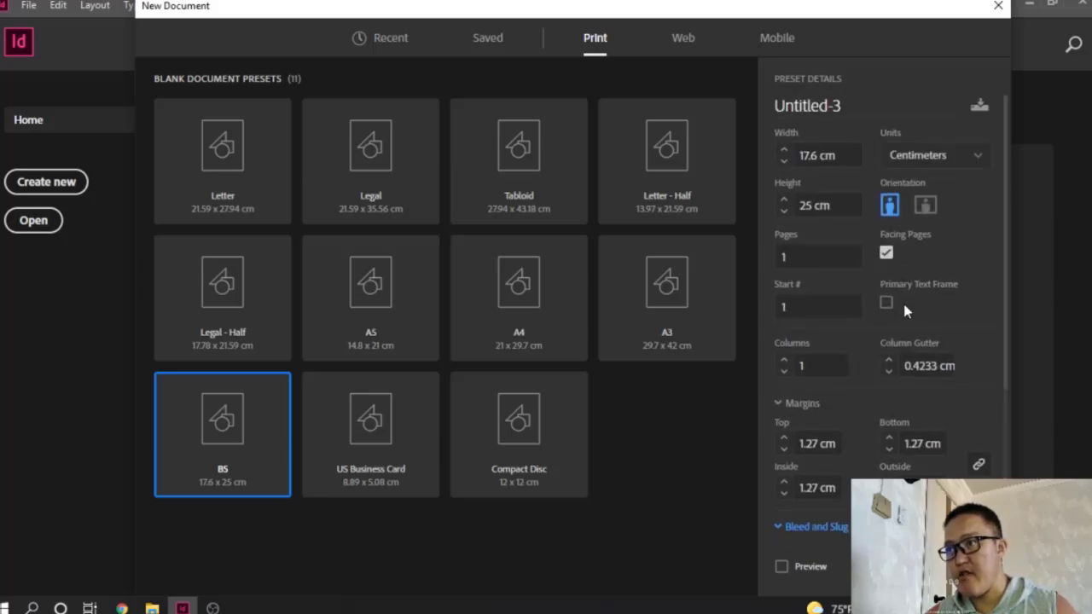
click(811, 257)
double_click(831, 258)
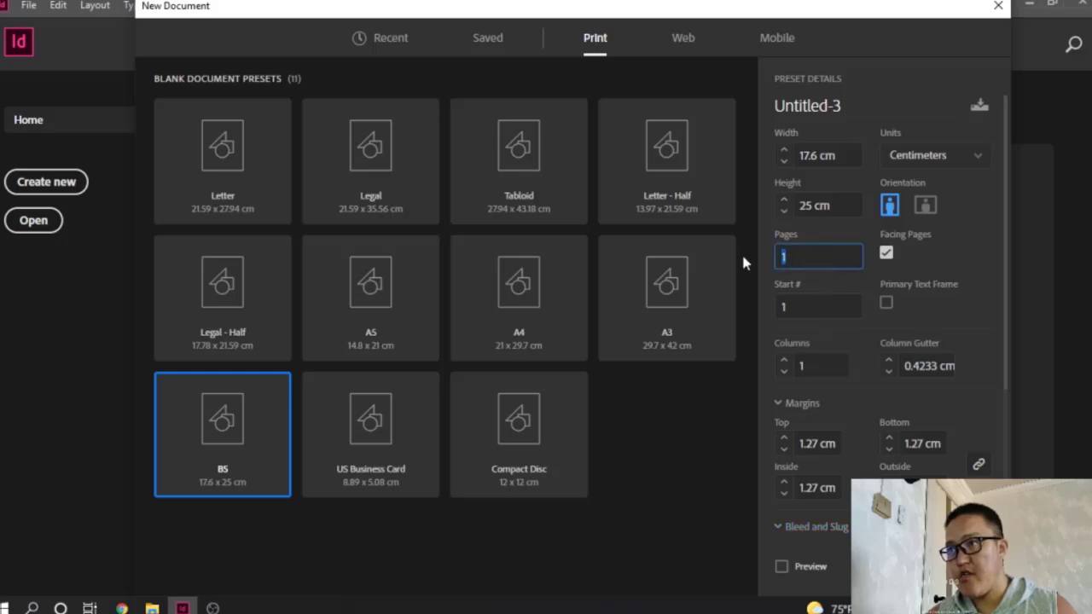
click(833, 259)
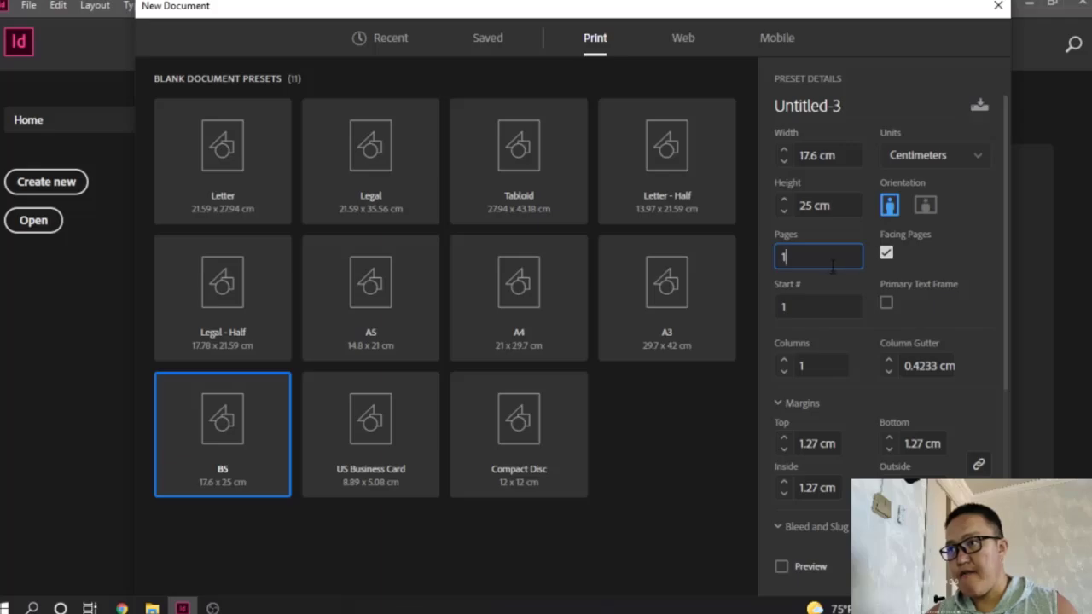
double_click(819, 313)
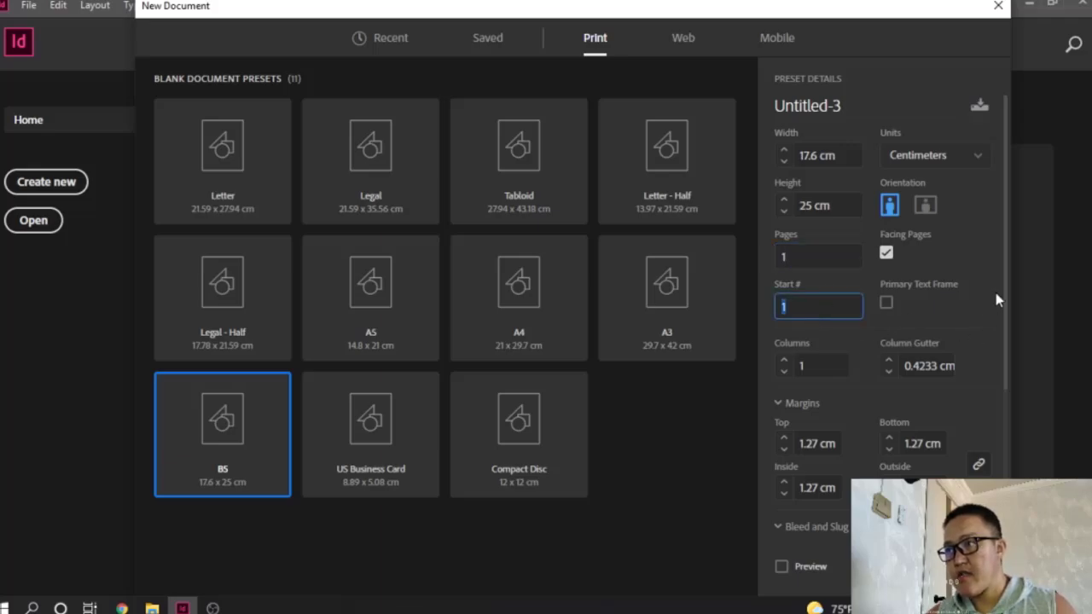
drag(1005, 296, 982, 273)
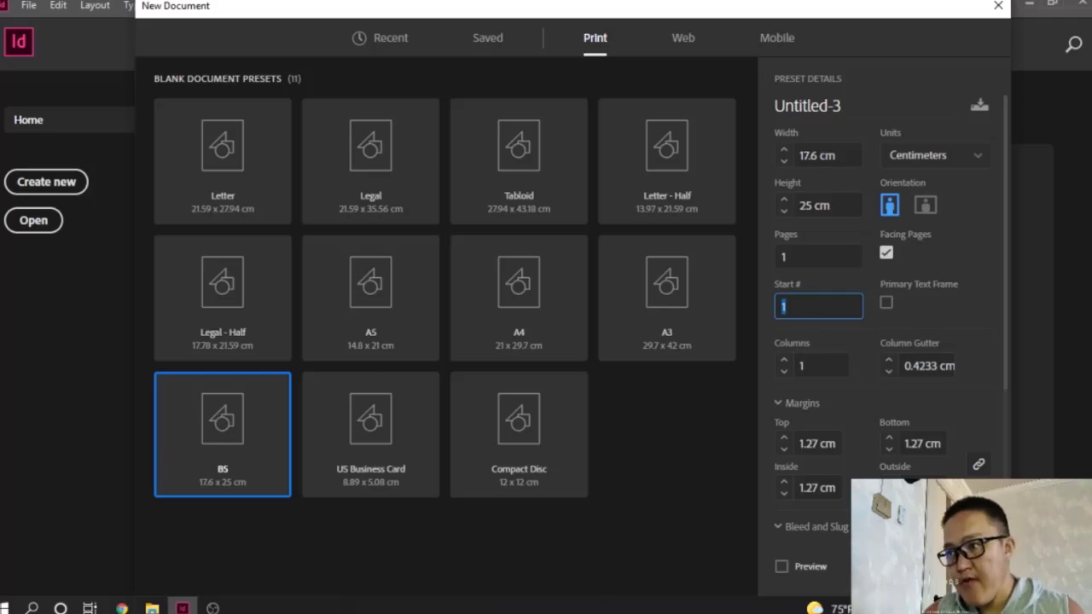
Step: Create the B5 document and show its list of master and document pages
click(896, 567)
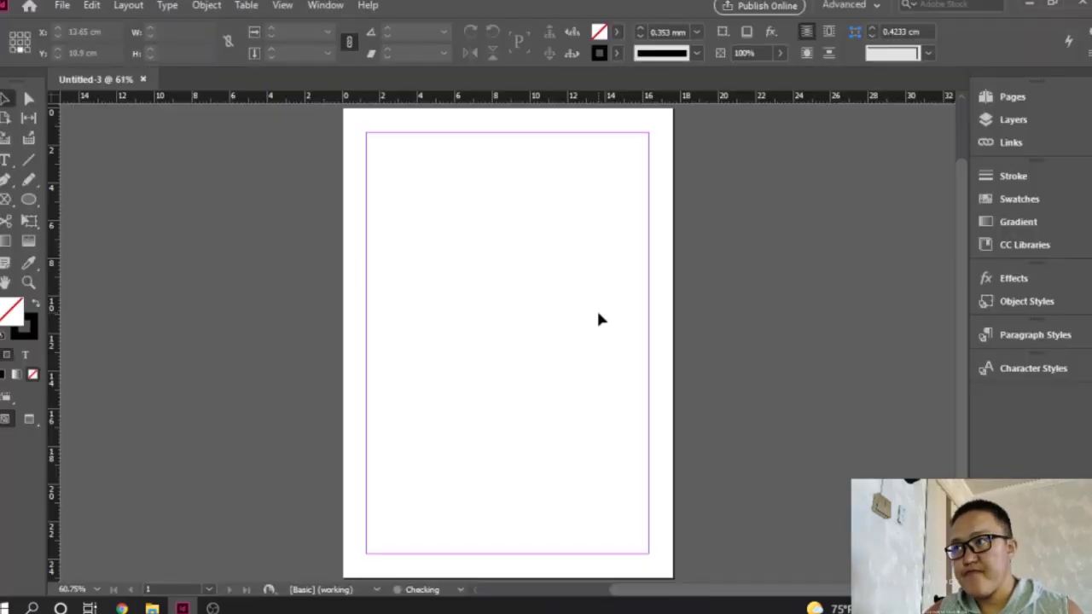
click(1012, 96)
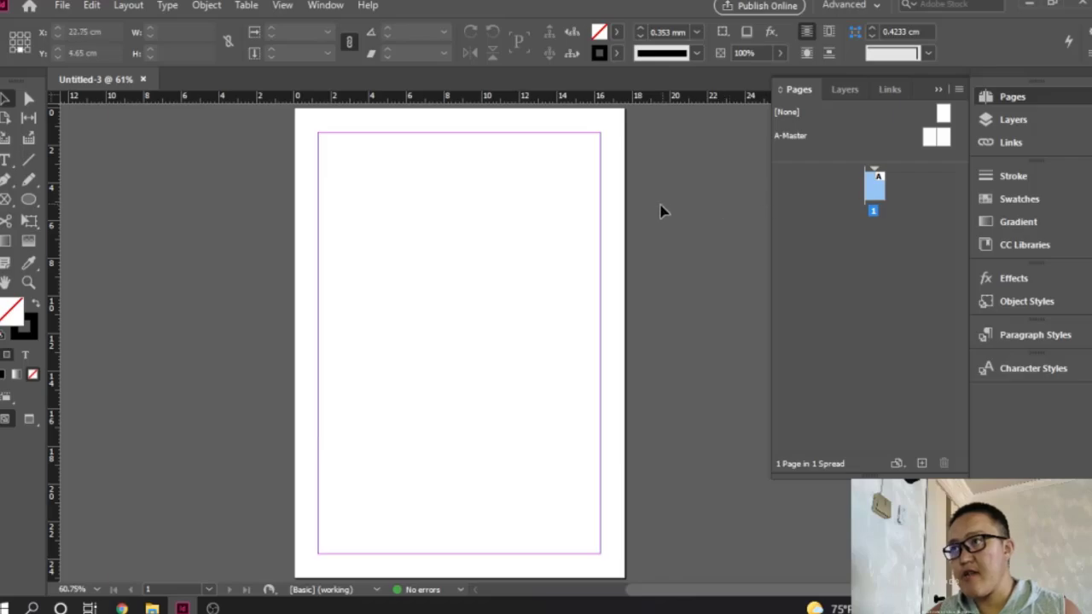
Step: Switch to the Essentials Classic workspace, then enlarge the page list and give its master pages more room
click(878, 7)
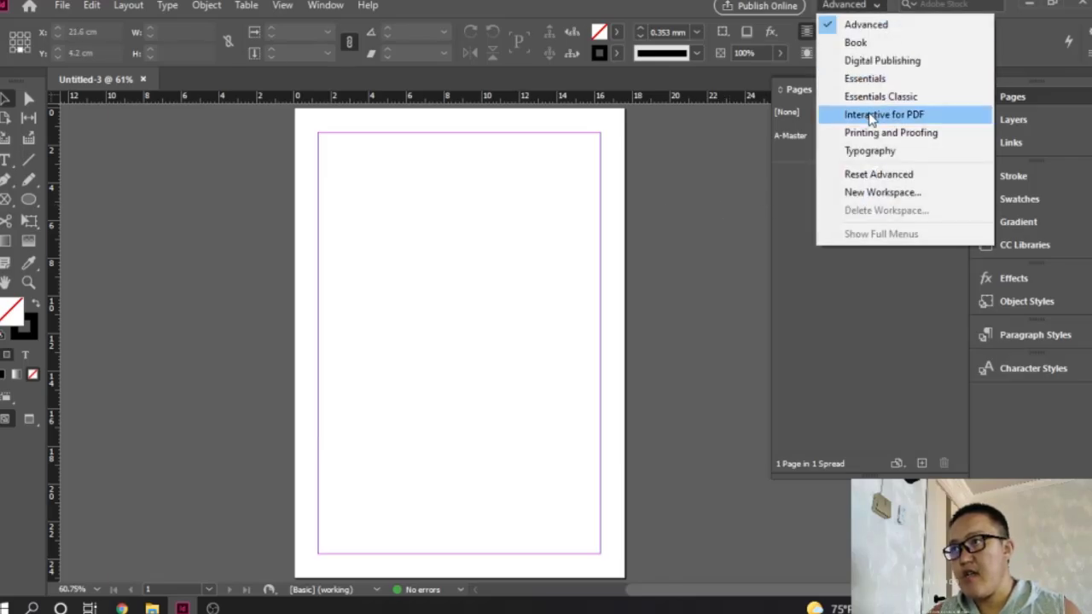
click(909, 113)
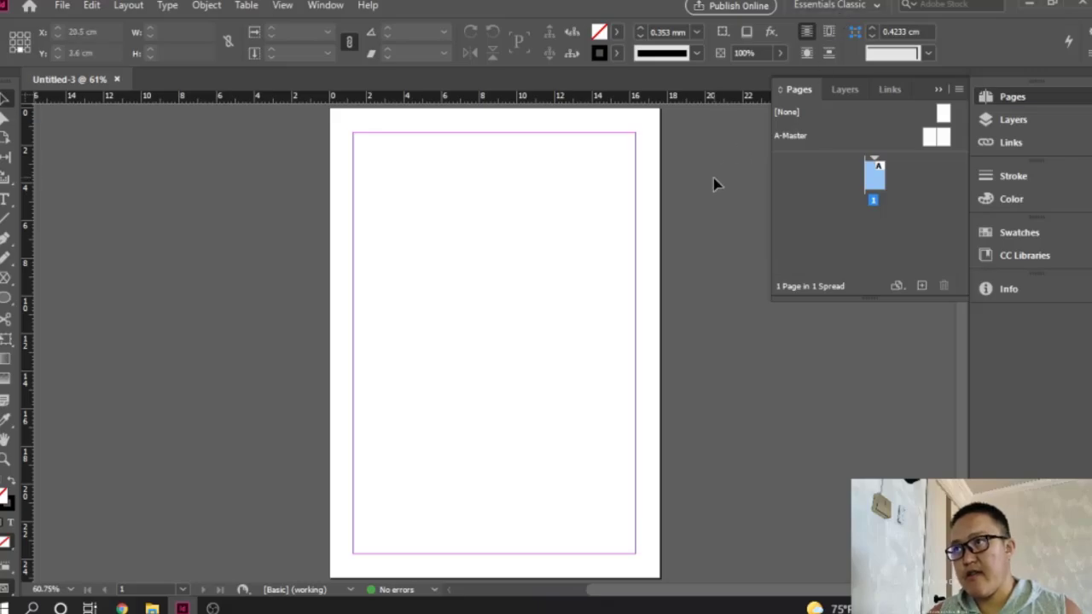
click(990, 99)
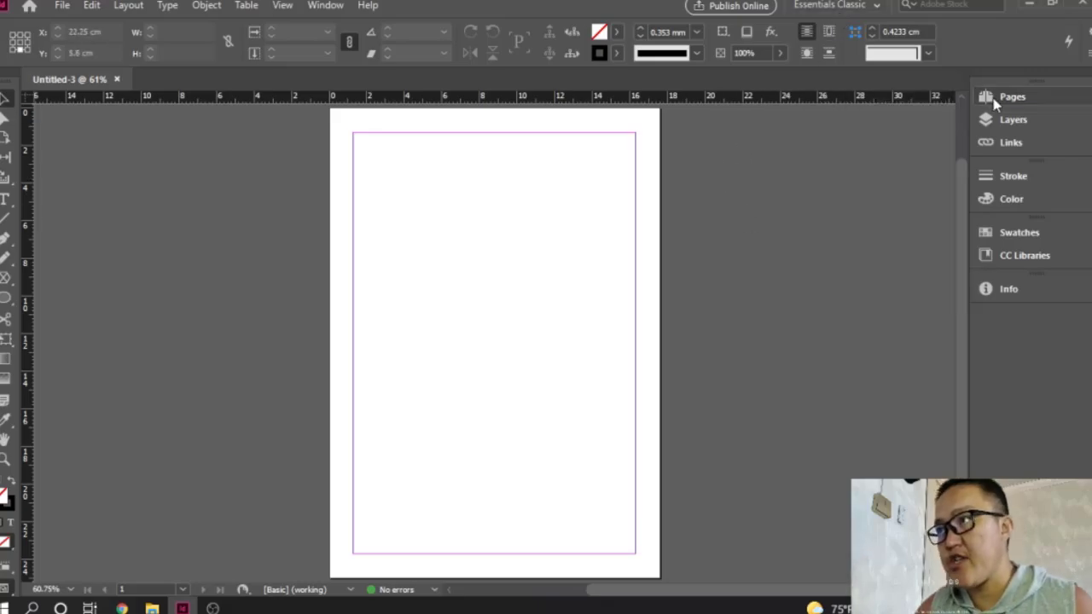
click(993, 101)
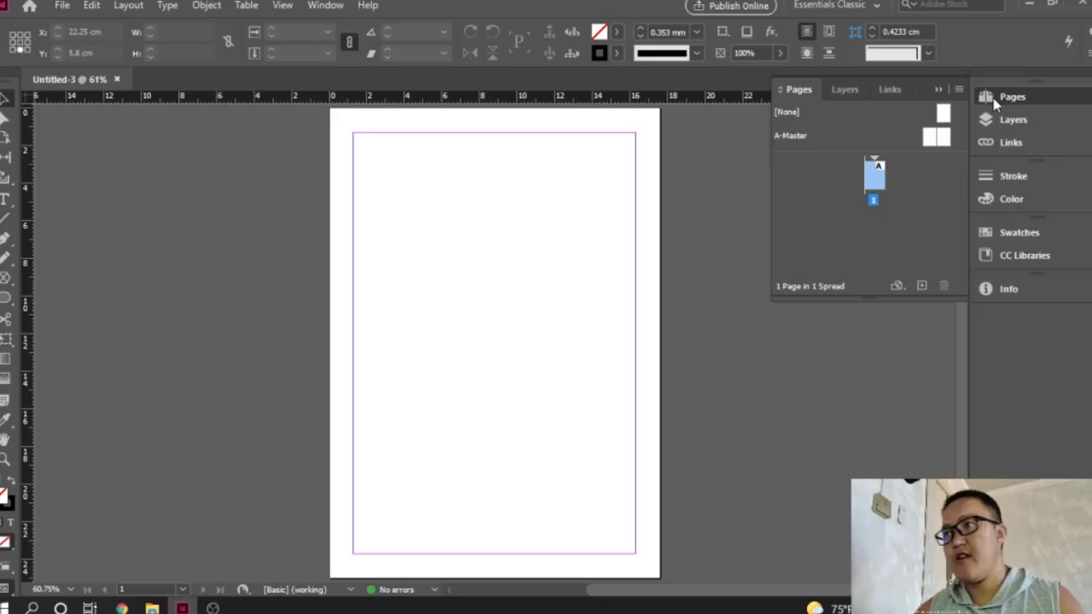
drag(868, 295, 869, 381)
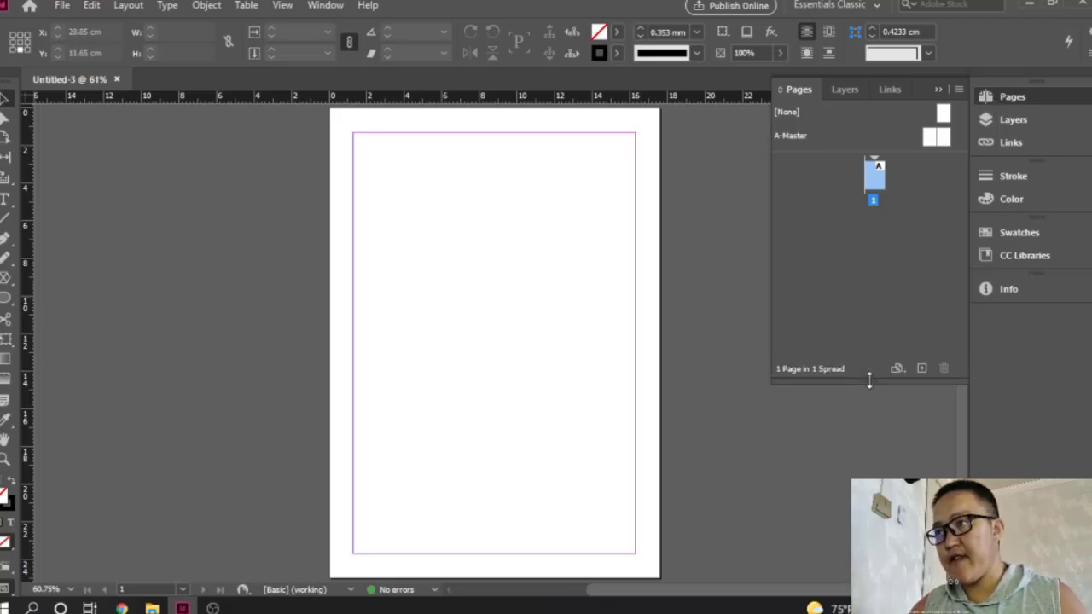
drag(860, 154, 855, 253)
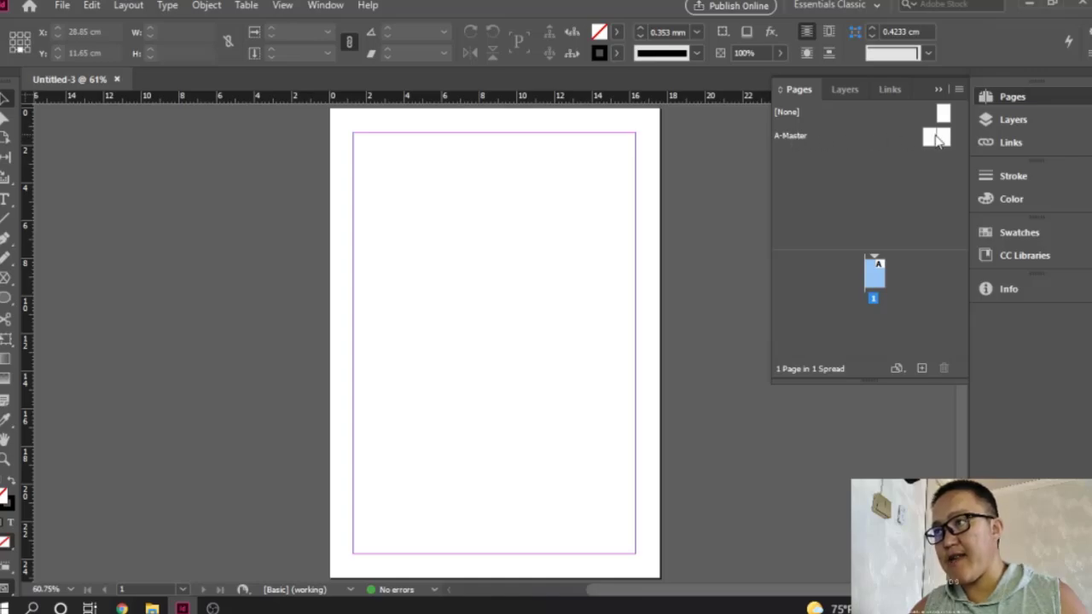
Step: Open the A-Master spread for editing with both of its facing pages
mouse_move(949, 113)
mouse_down()
mouse_move(934, 145)
mouse_move(944, 117)
mouse_move(942, 132)
mouse_up()
click(927, 139)
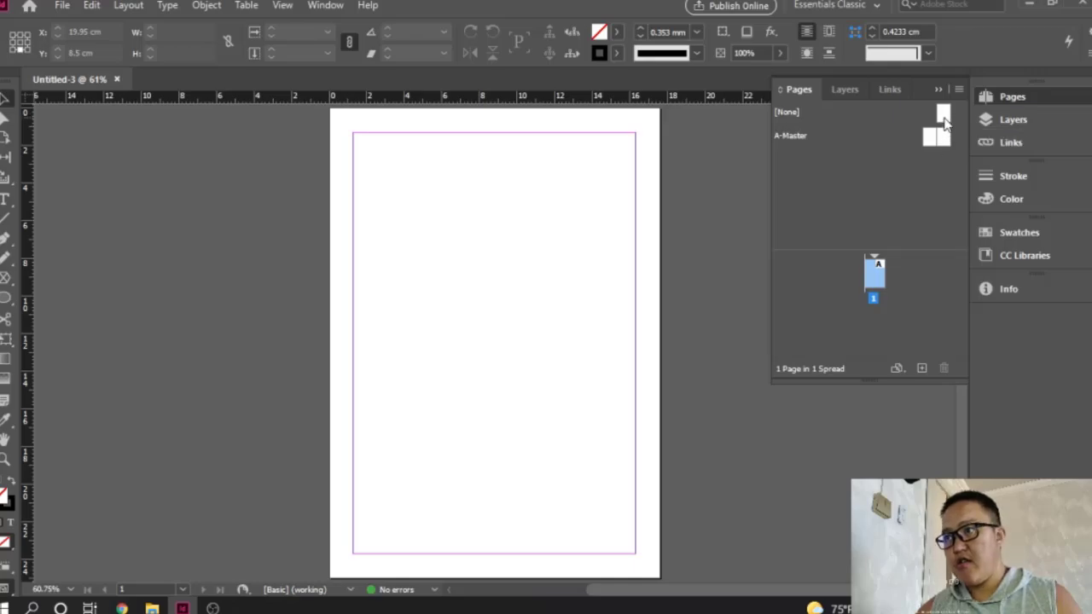
click(944, 116)
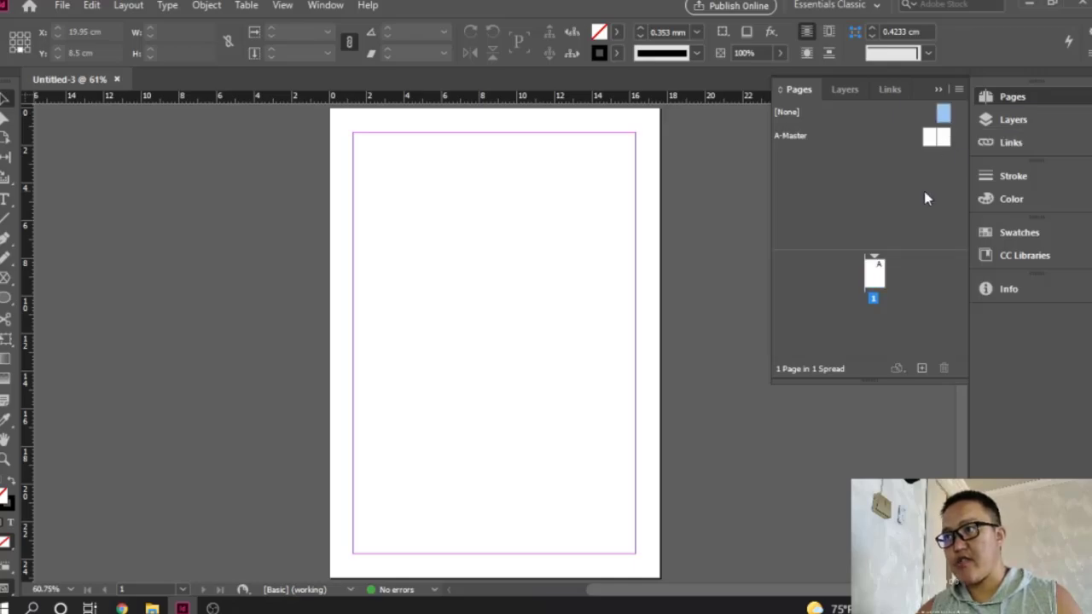
double_click(931, 138)
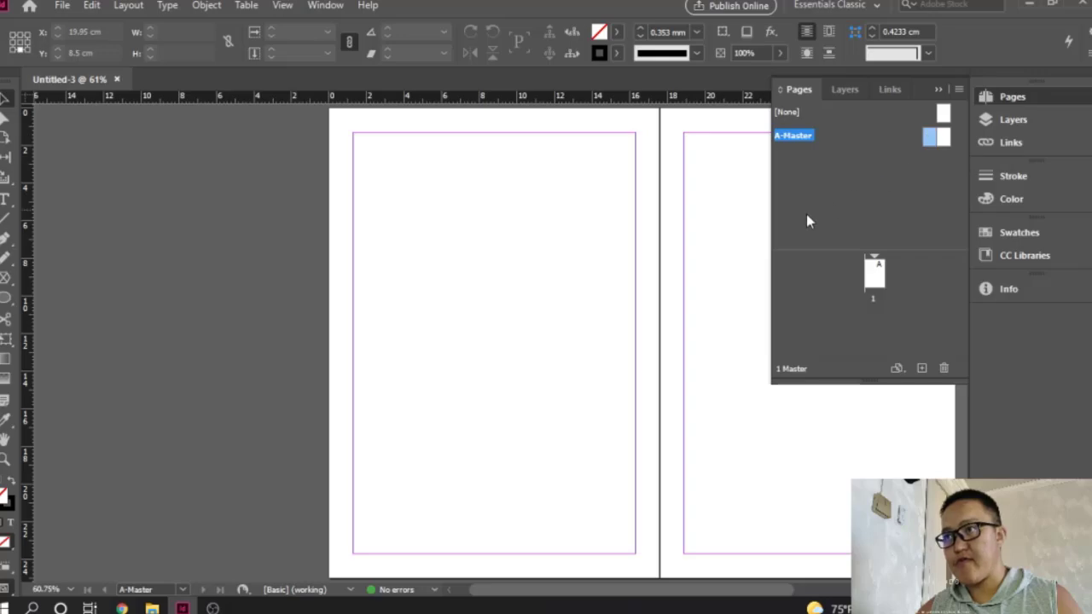
drag(554, 591, 644, 589)
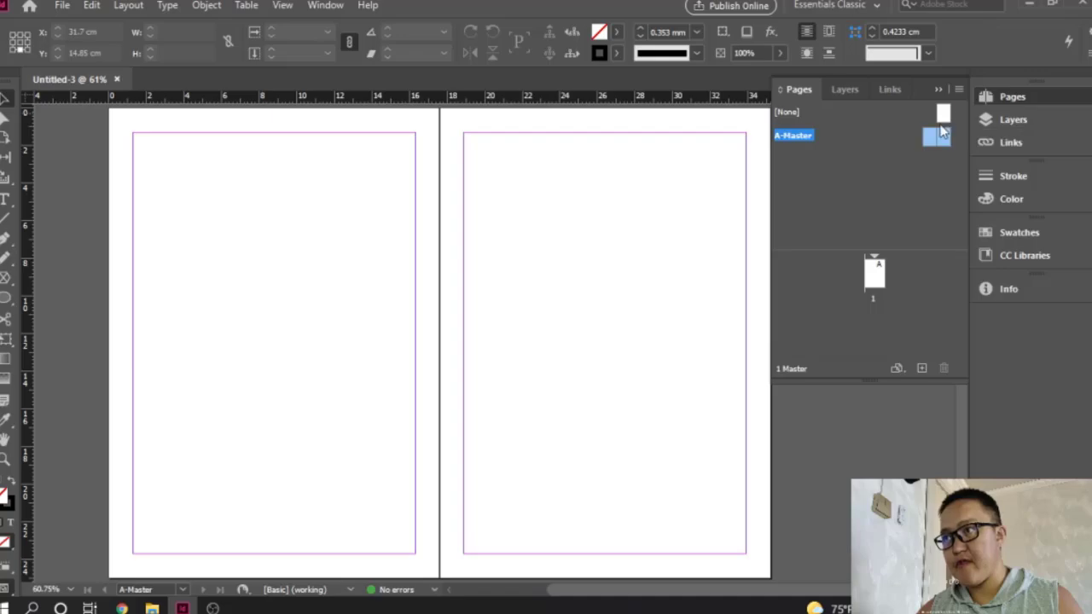
drag(966, 445, 967, 375)
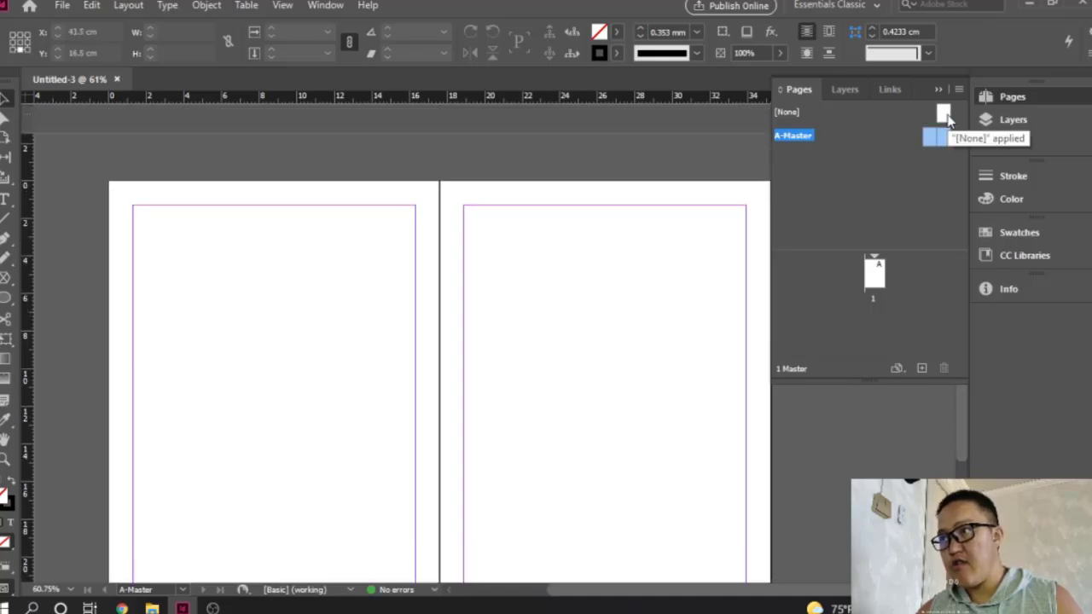
scroll(597, 389, down, 2)
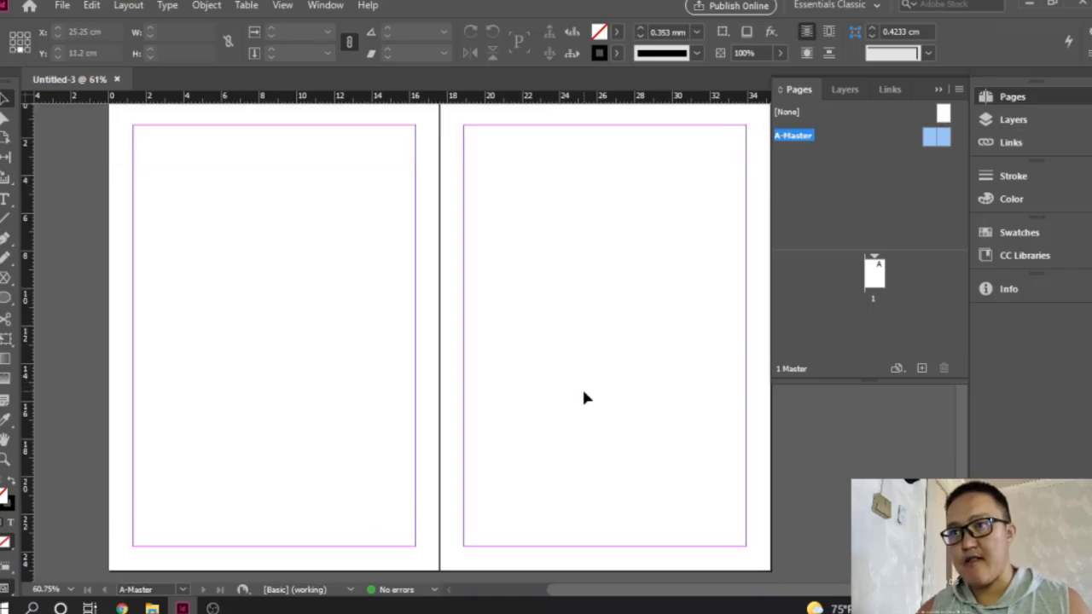
scroll(589, 393, up, 2)
scroll(589, 392, down, 1)
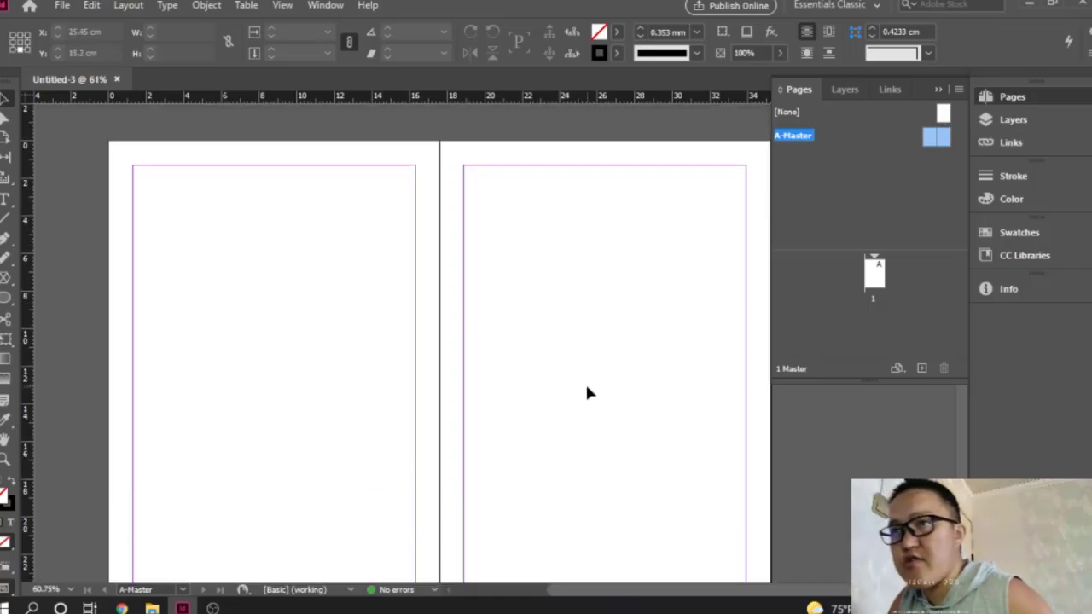
scroll(587, 388, down, 1)
scroll(486, 365, up, 1)
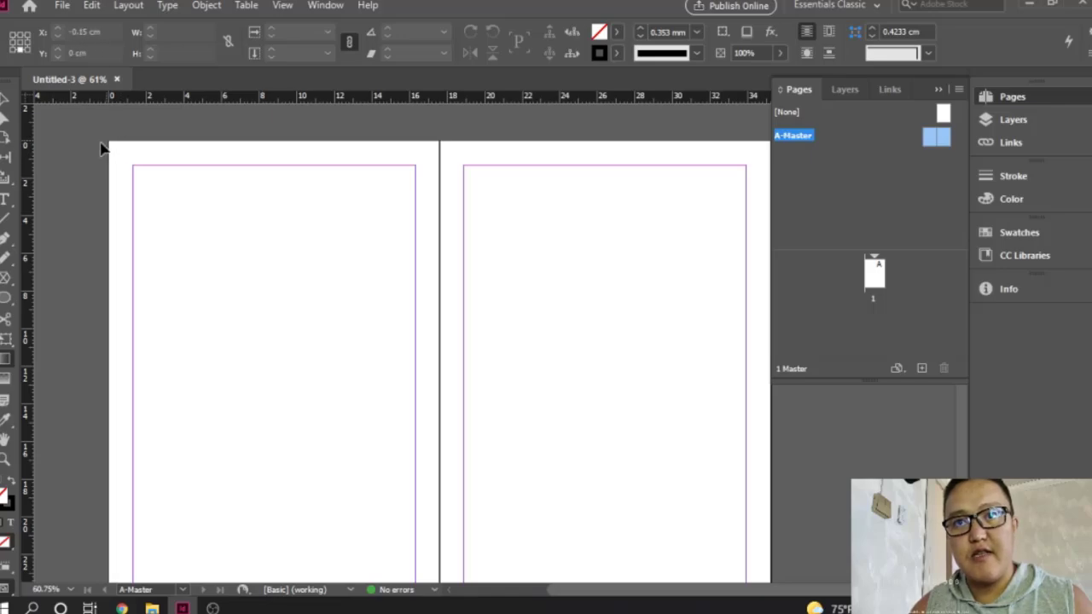
Step: Draw a rectangle frame about 17.6 × 1.35 cm across A-Master's left page top margin and fill it with cyan C=100 M=0 Y=0 K=0
drag(115, 150, 445, 164)
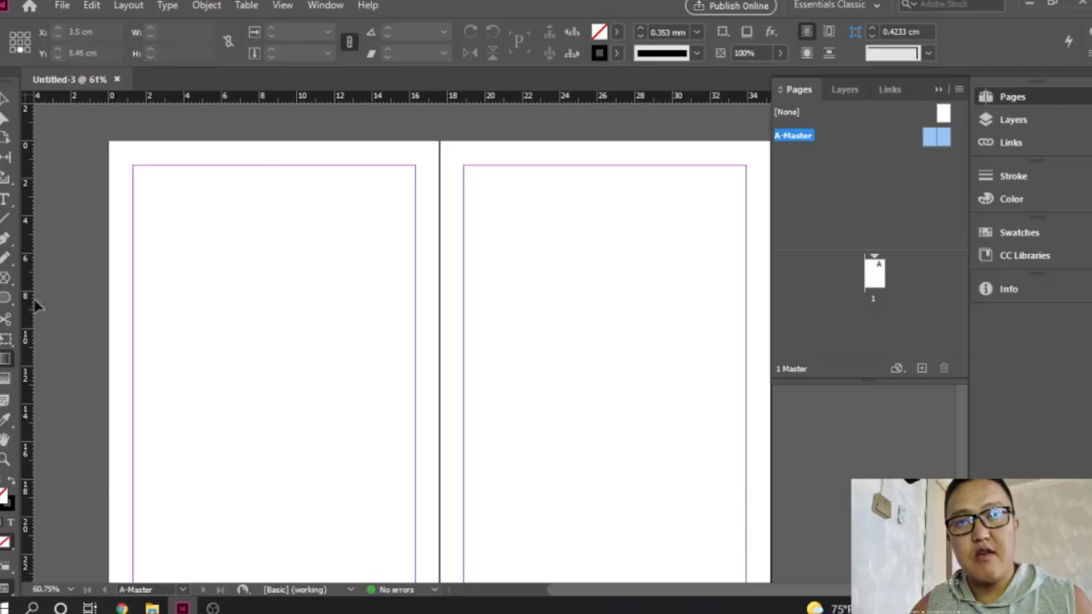
click(12, 291)
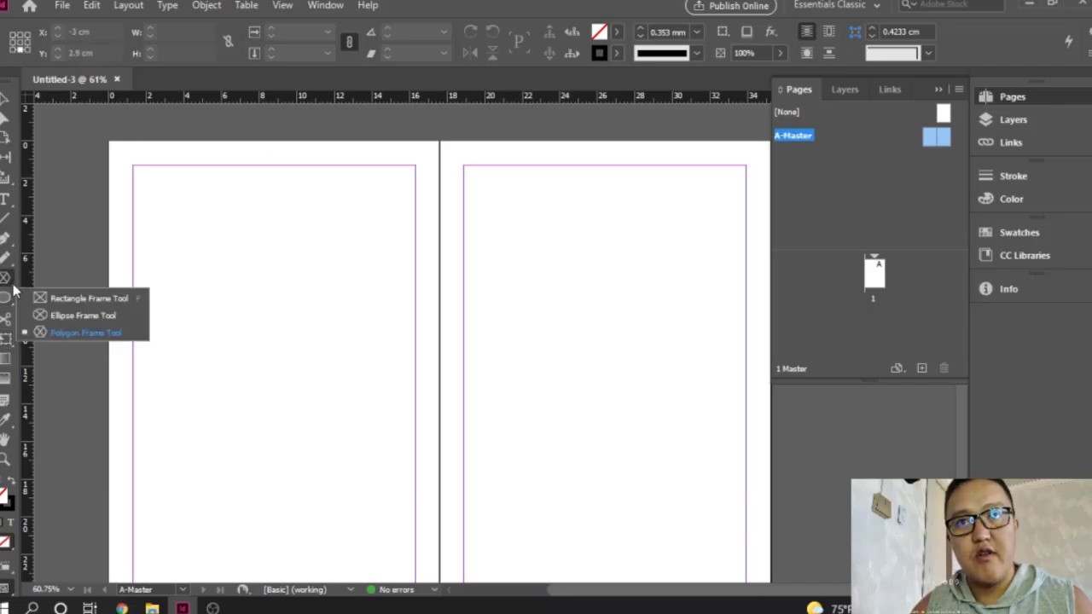
click(85, 298)
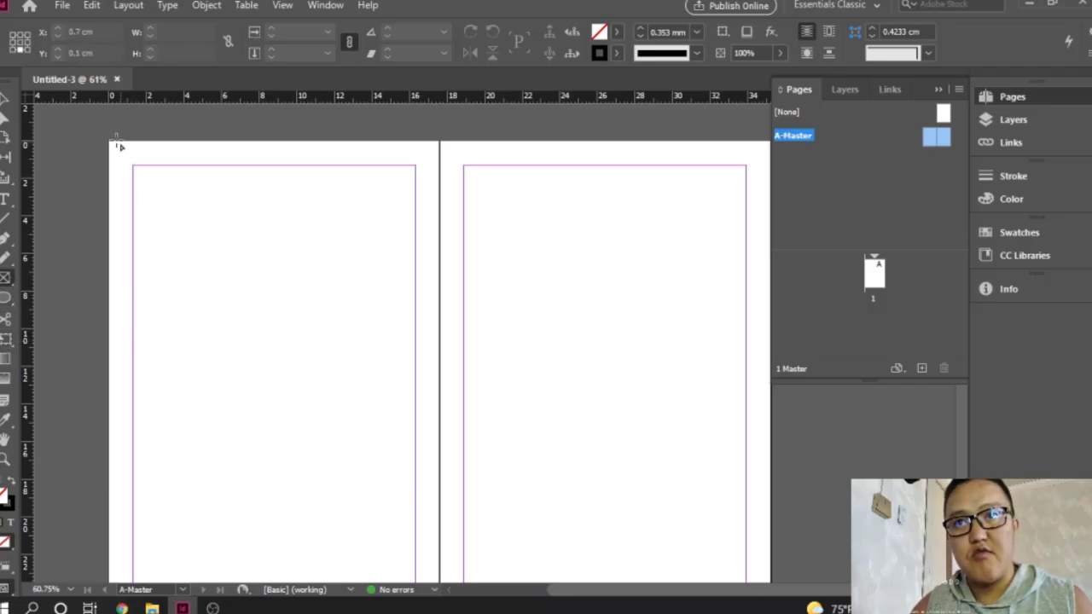
drag(108, 143, 443, 169)
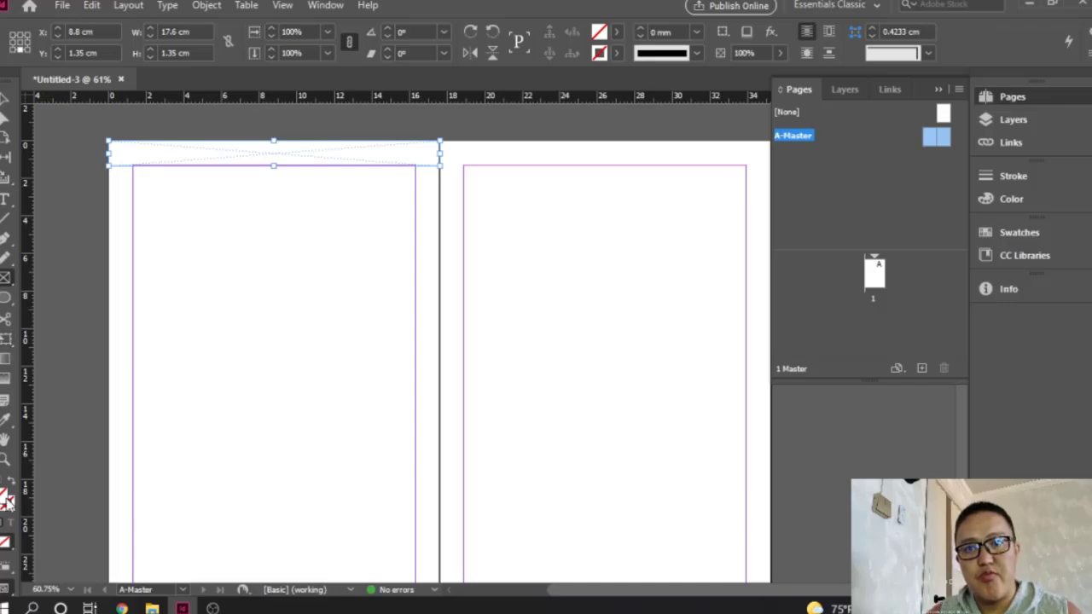
click(618, 34)
click(465, 154)
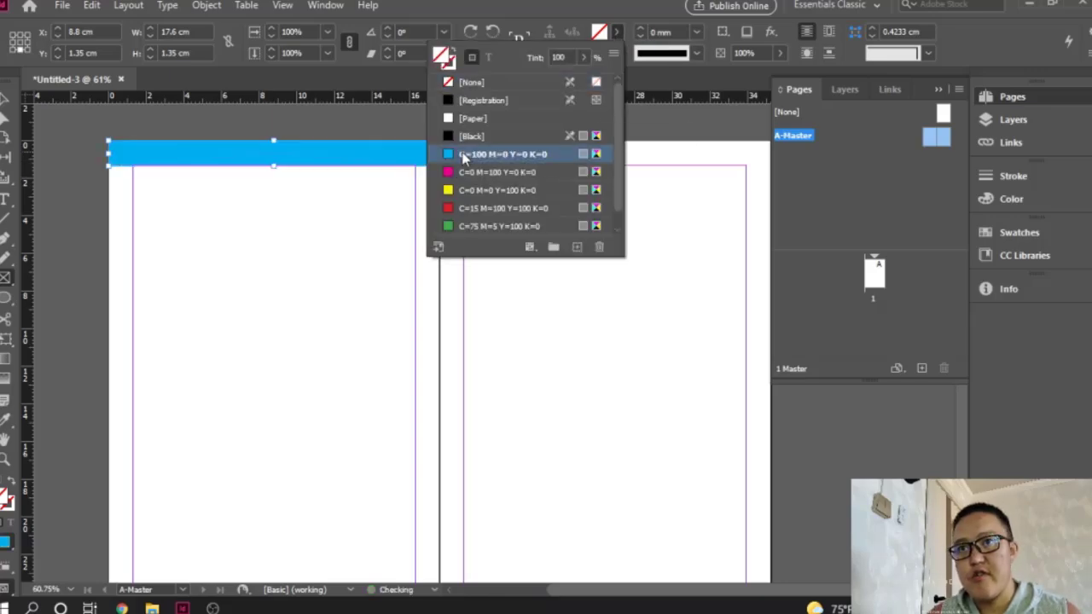
click(437, 268)
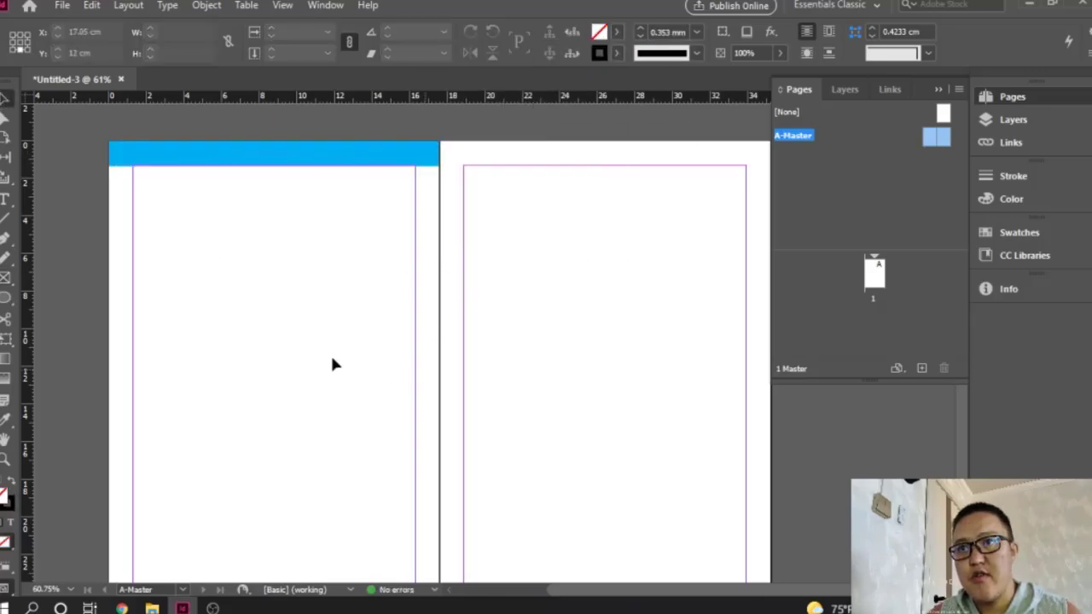
Step: Draw a matching frame about 17.6 × 1.35 cm atop A-Master's right page and fill it with yellow C=0 M=0 Y=100 K=0
click(6, 277)
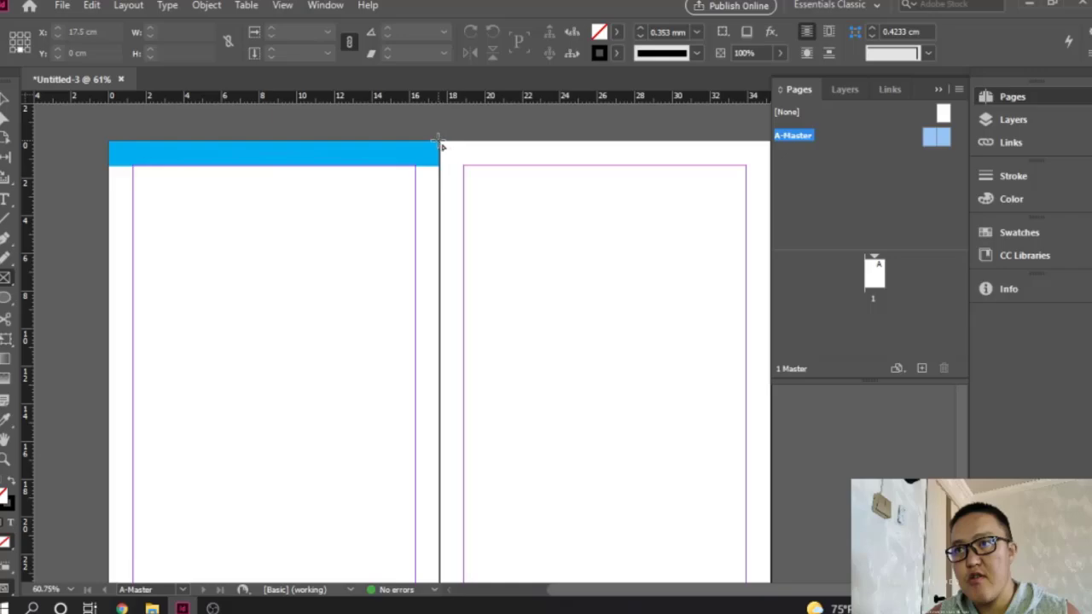
drag(442, 143, 770, 166)
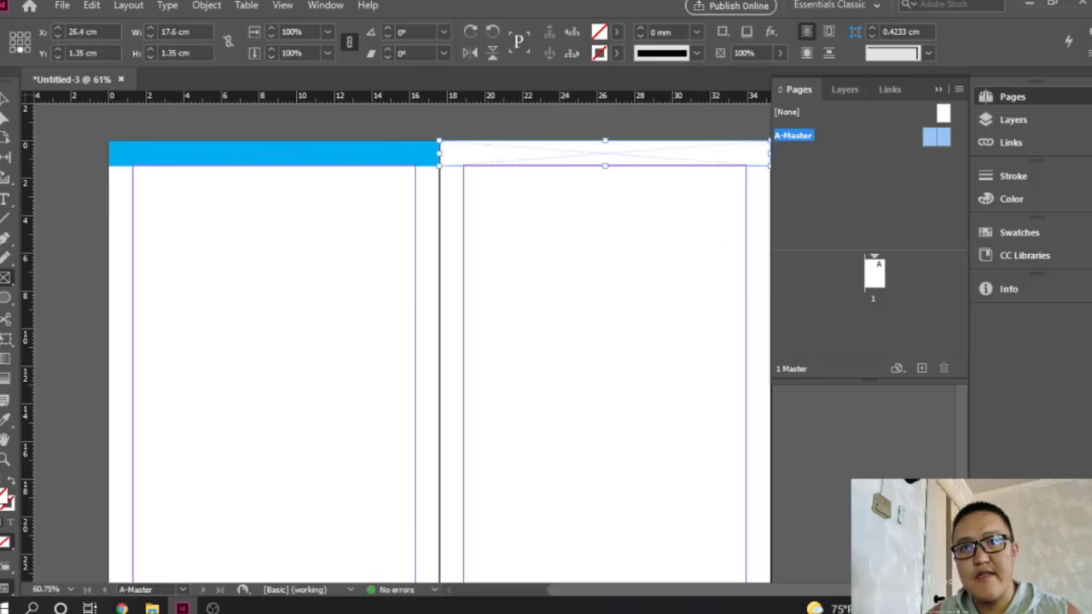
click(617, 33)
click(468, 190)
click(524, 307)
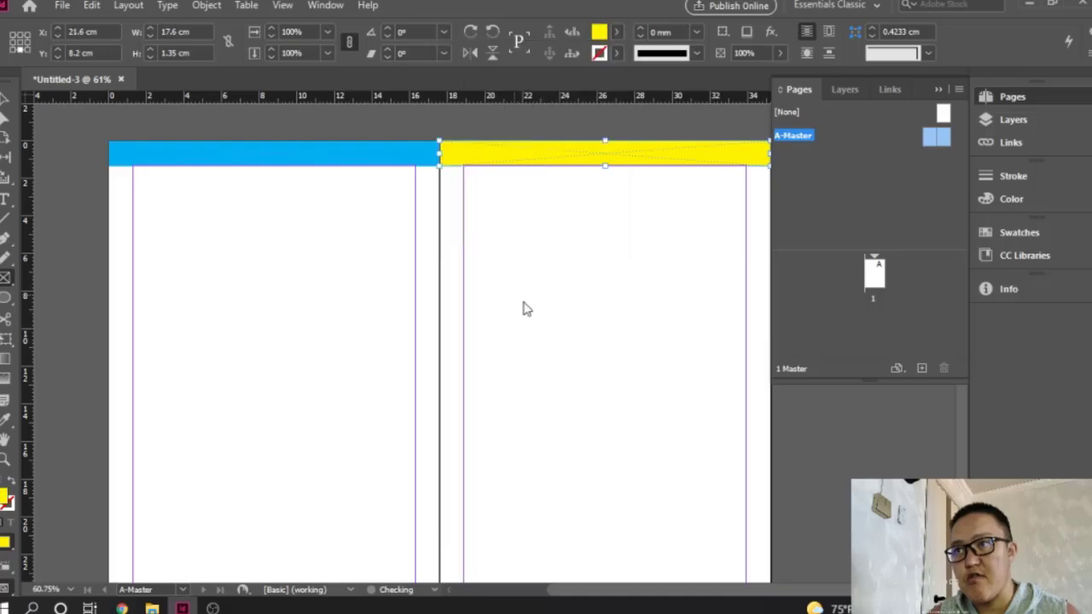
click(524, 307)
click(629, 313)
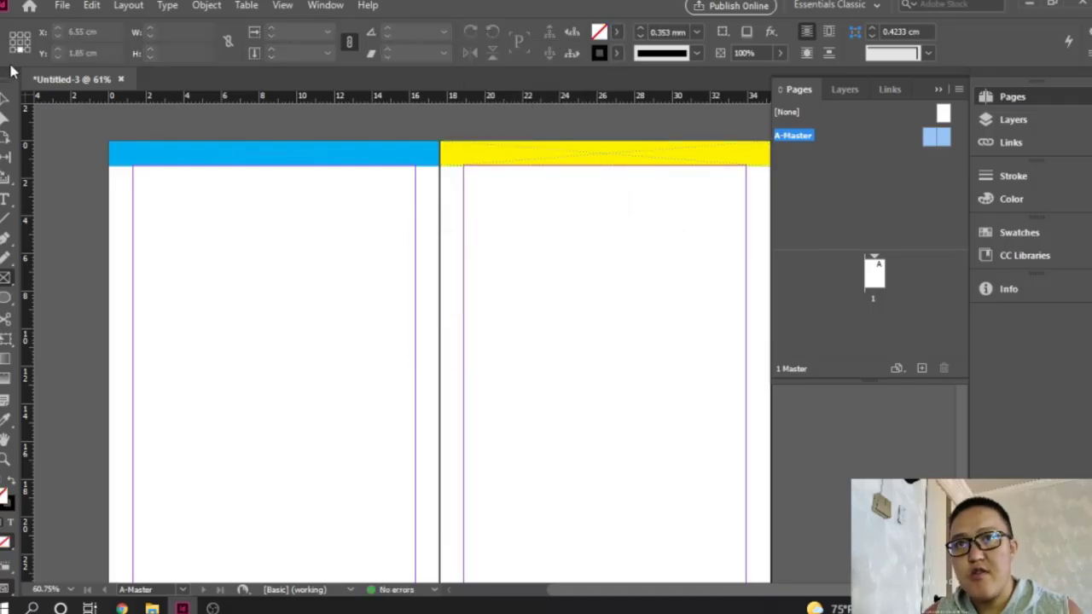
Step: Examine the A-Master spread from top to bottom, including the header bars on both pages
scroll(522, 266, up, 1)
scroll(522, 266, down, 3)
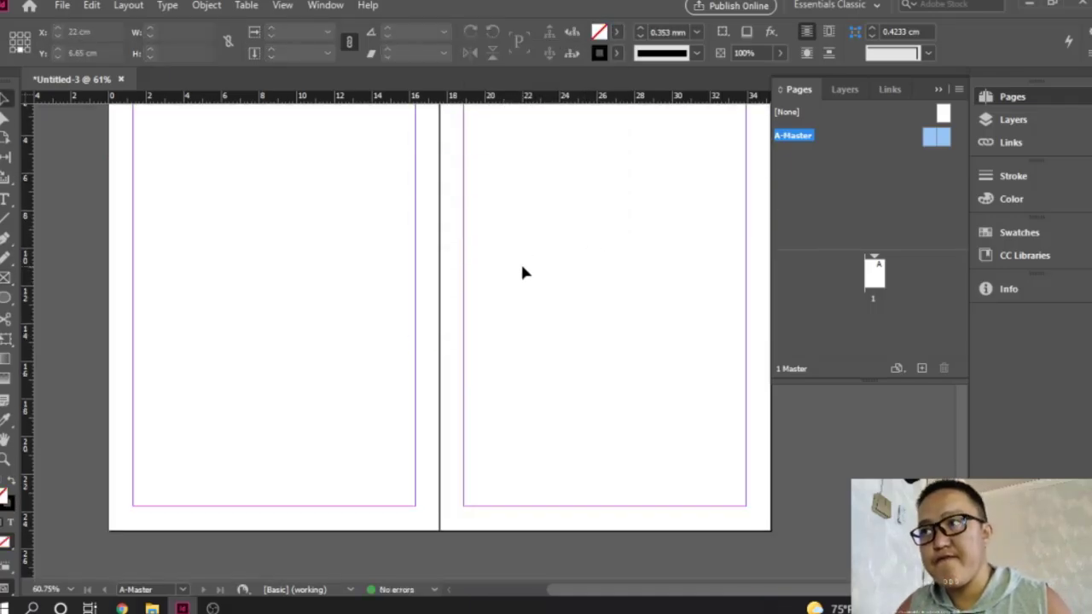
scroll(522, 266, up, 2)
scroll(522, 271, down, 2)
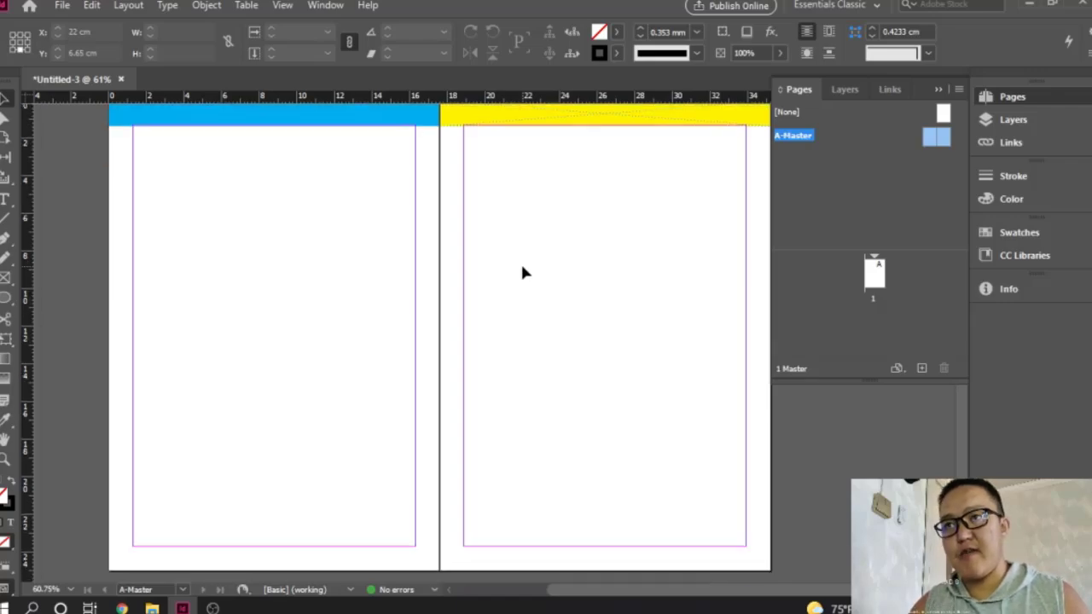
scroll(522, 271, up, 1)
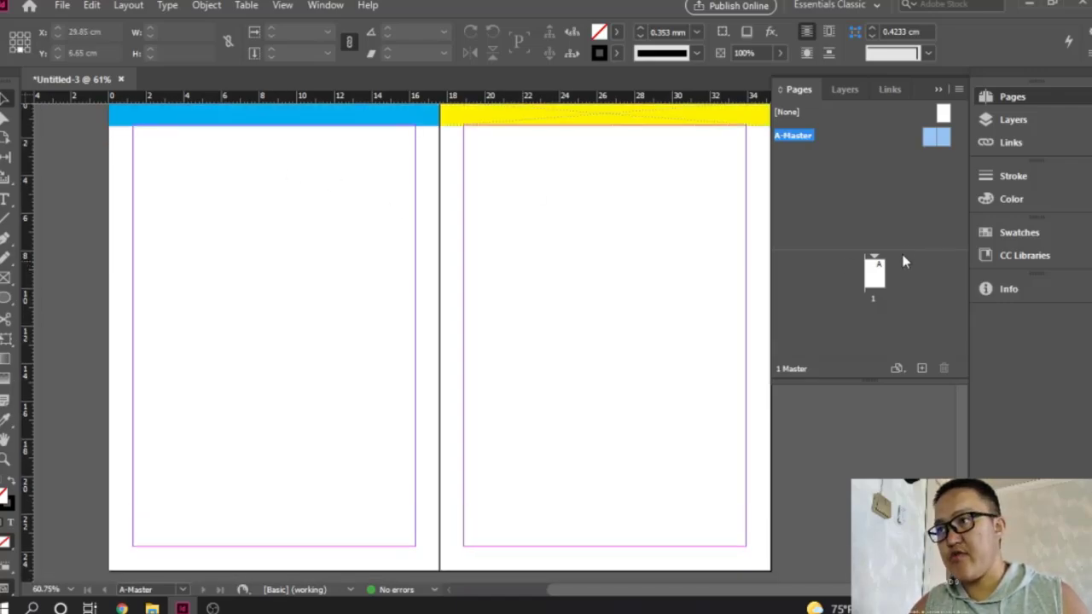
click(864, 196)
scroll(537, 220, up, 1)
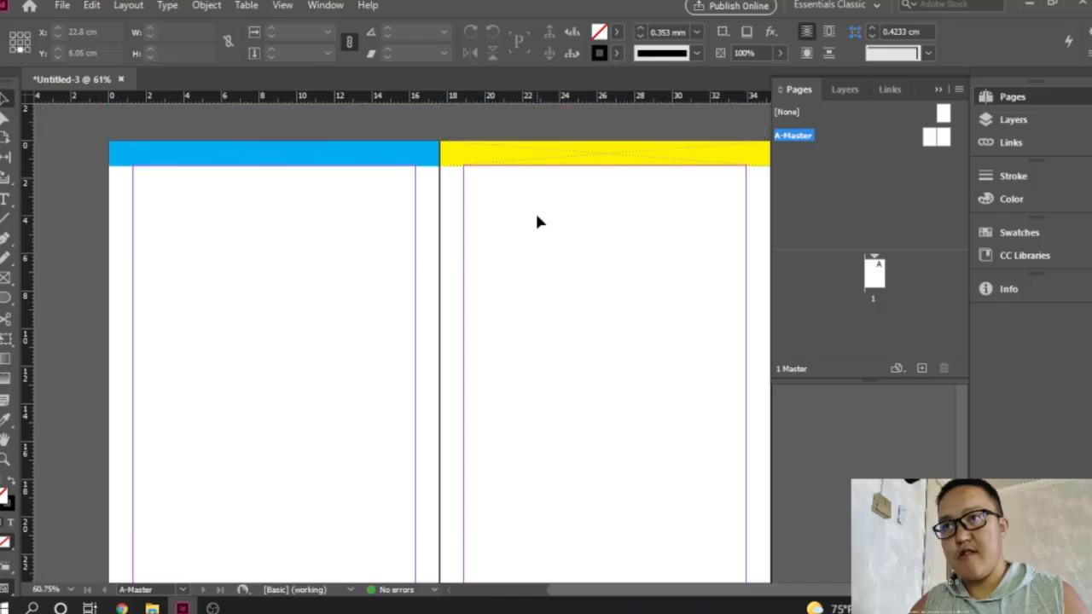
click(484, 165)
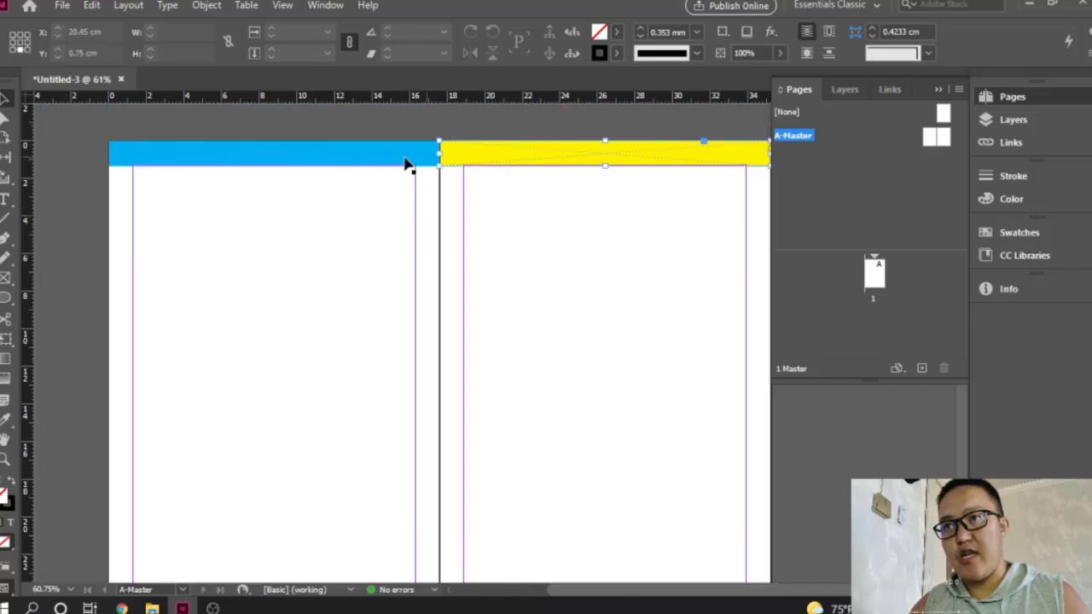
click(407, 160)
Step: Create a new two-page B5 master with prefix B, based on no other master
click(935, 145)
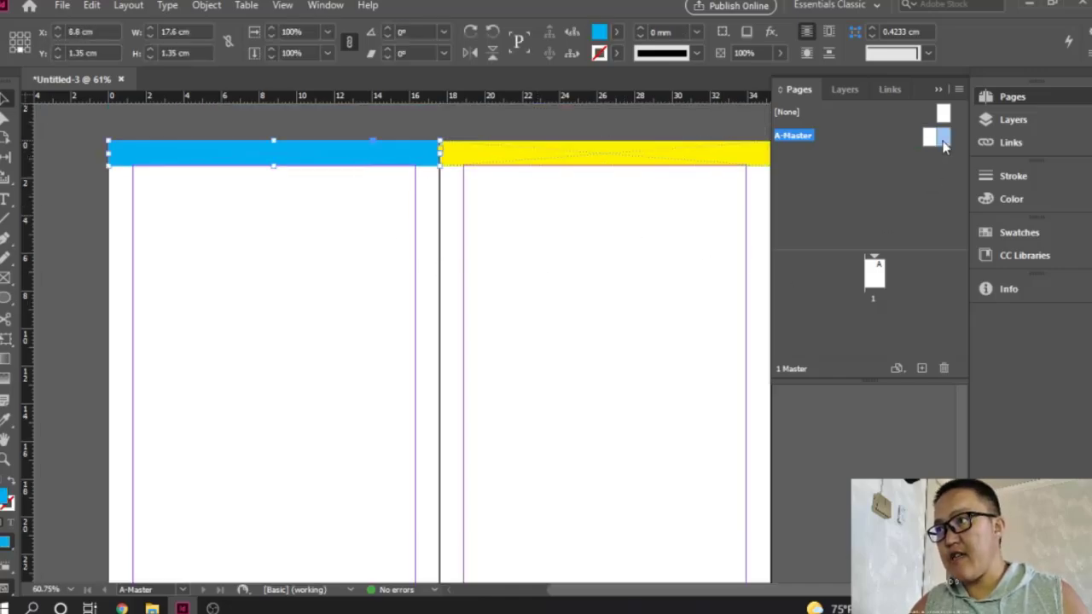
right_click(935, 142)
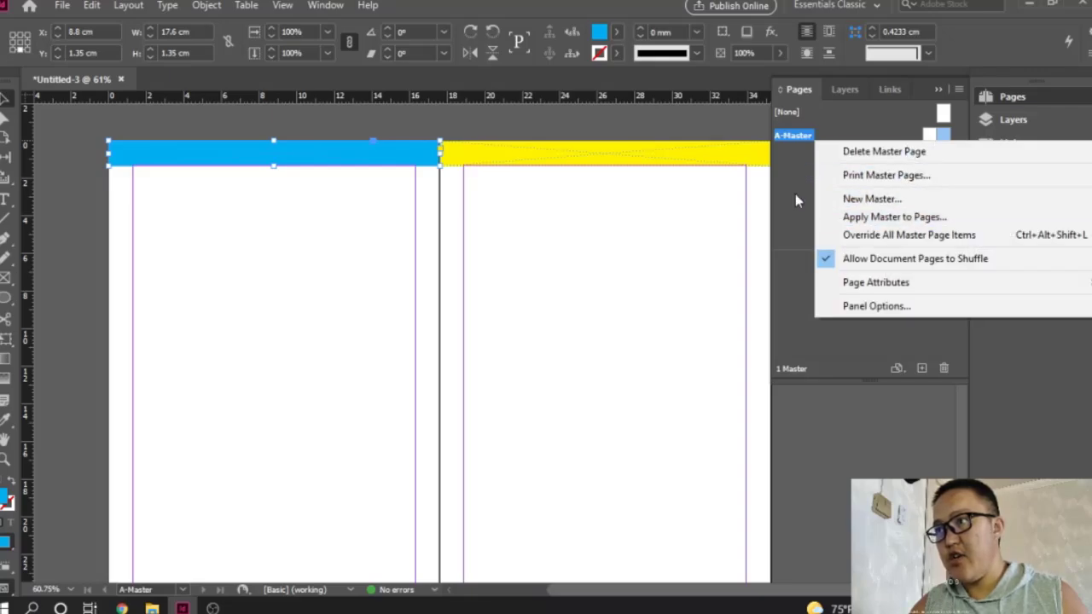
click(872, 199)
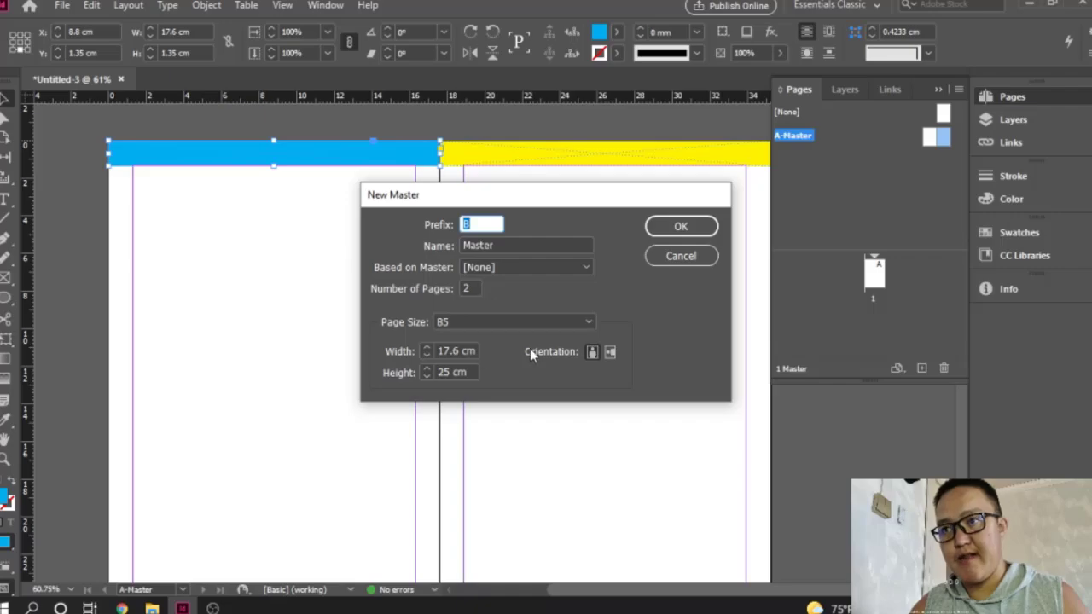
click(680, 226)
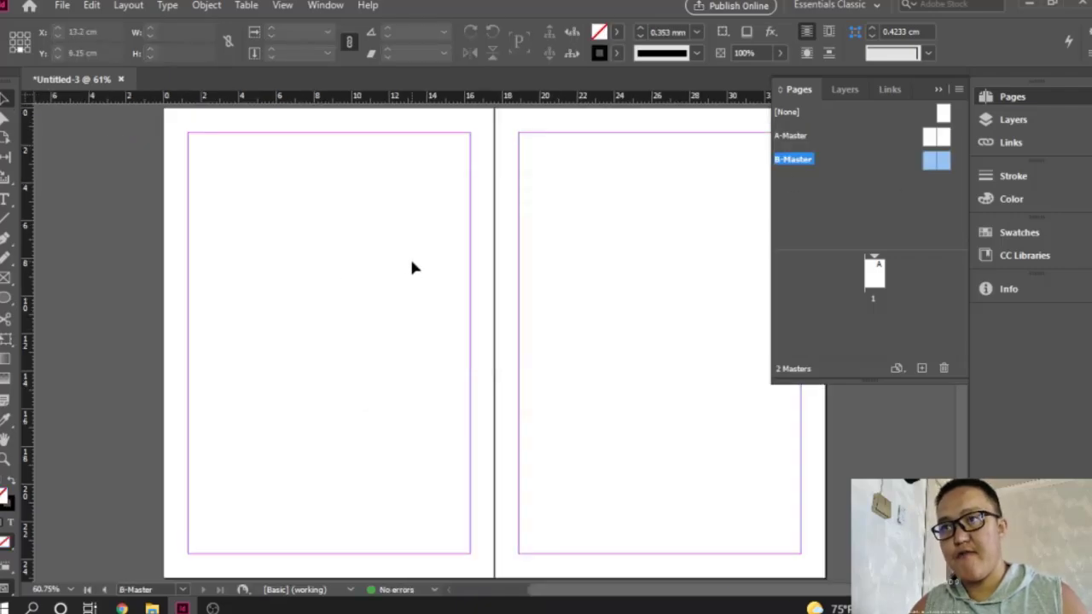
Step: Draw a rectangle frame across the top margin of both B-Master pages and trim it to about 35.2 × 1.35 cm
scroll(412, 268, up, 1)
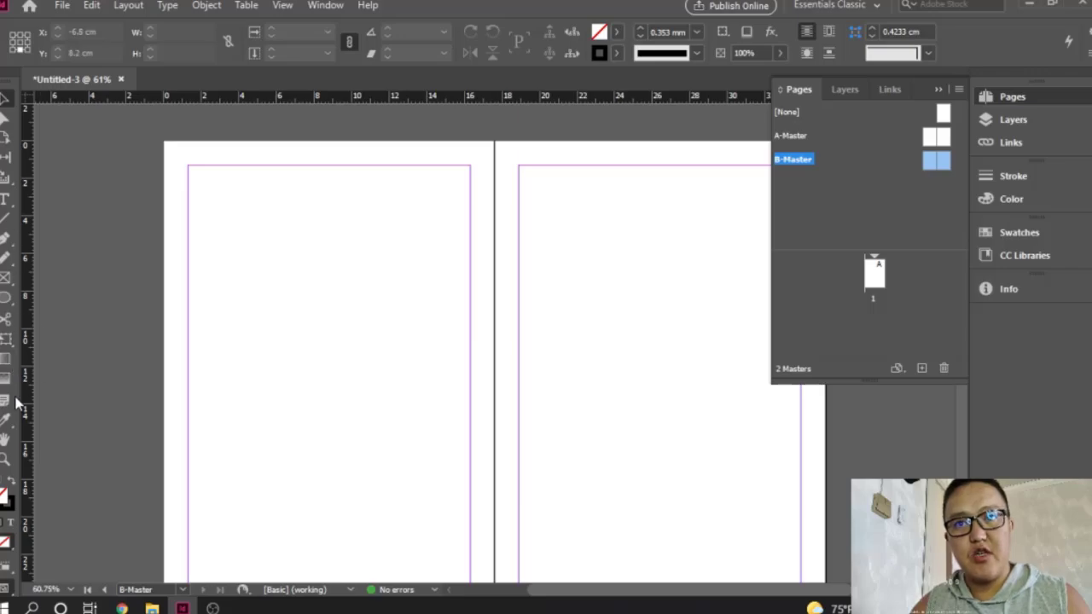
click(5, 278)
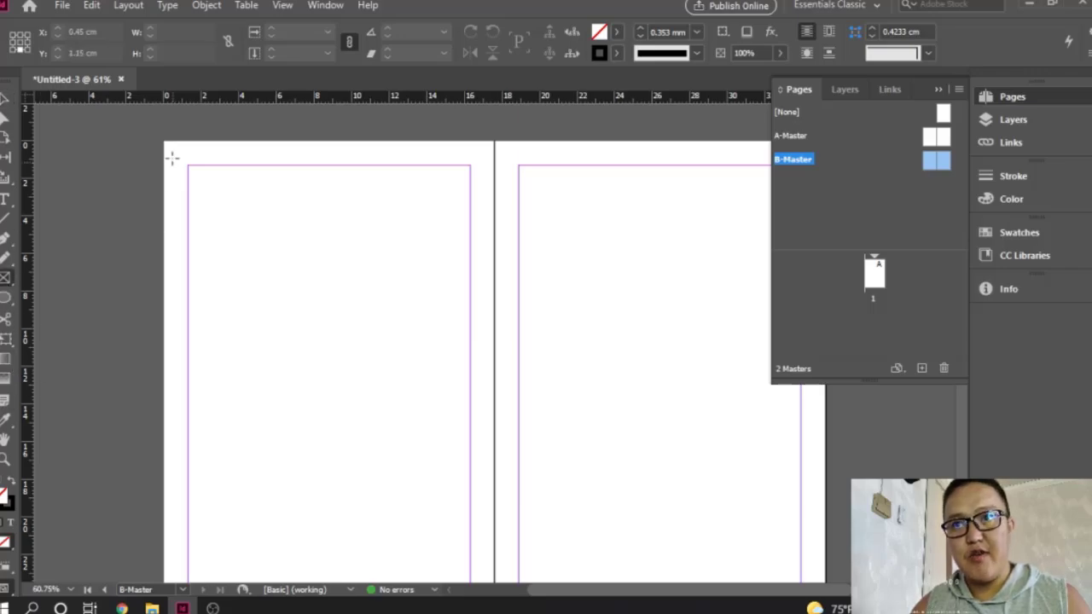
drag(165, 143, 829, 167)
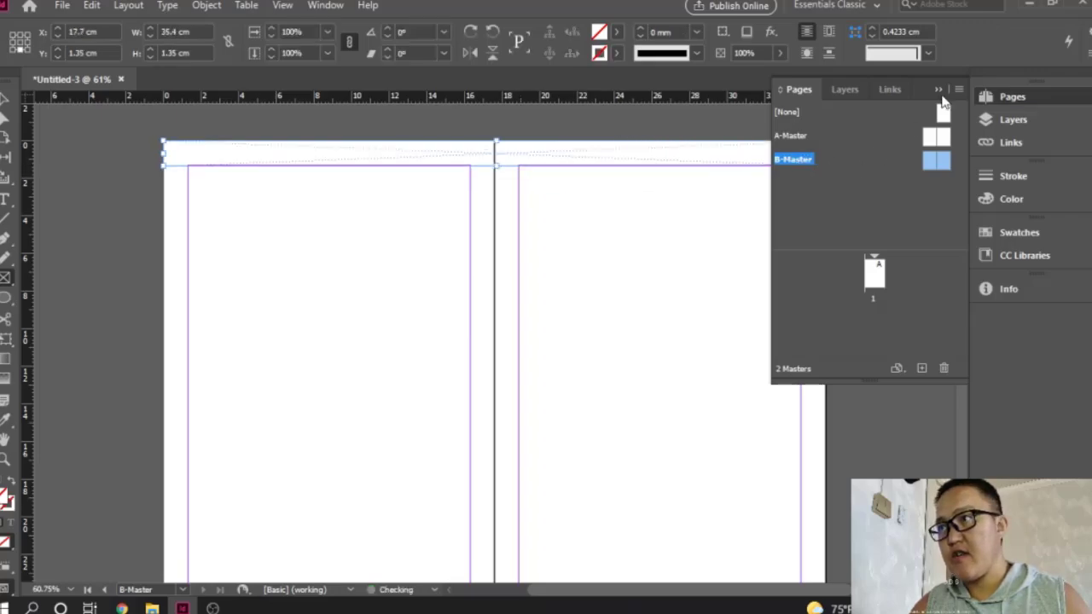
click(938, 89)
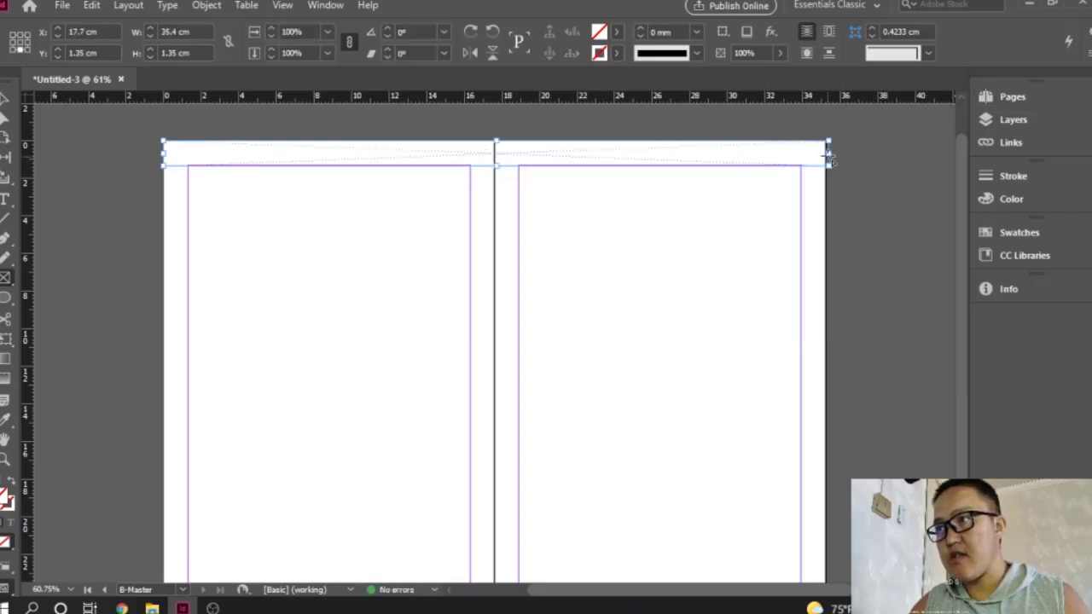
click(6, 99)
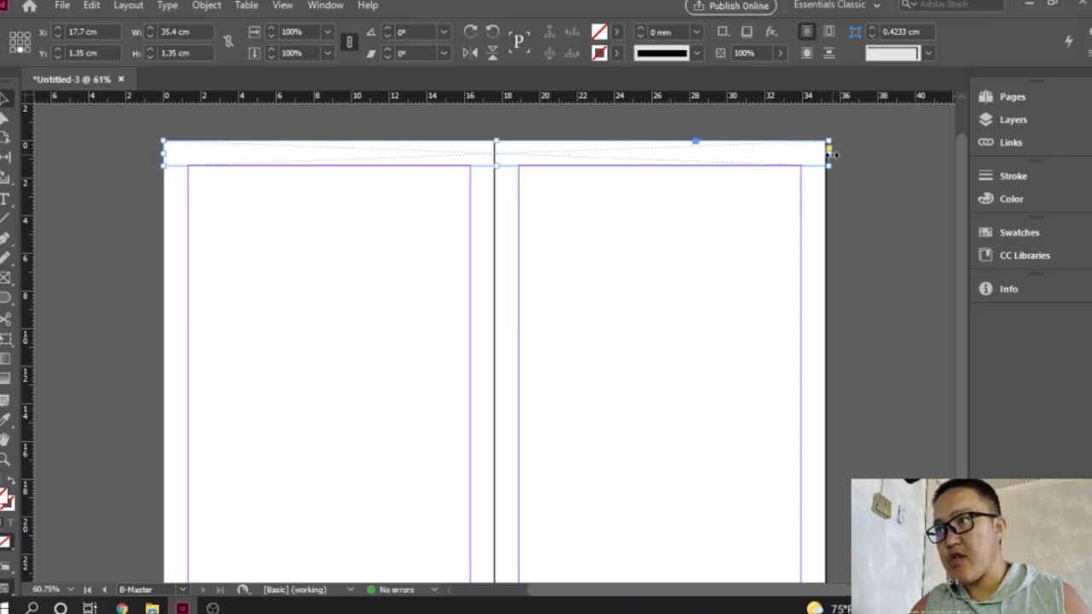
drag(832, 154, 825, 155)
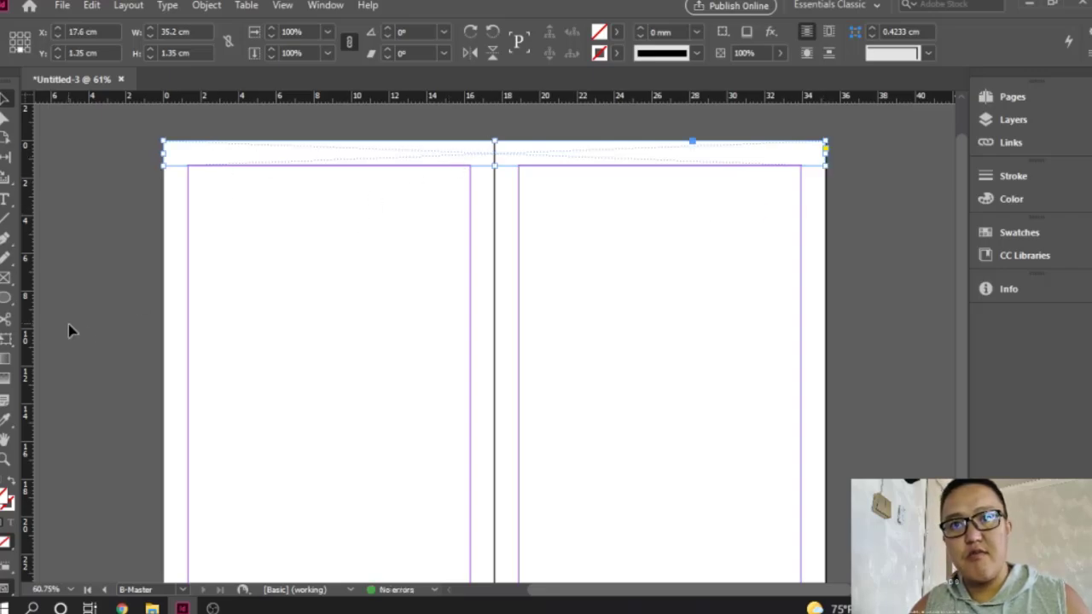
Step: Fill the B-Master header frame with green C=75 M=5 Y=100 K=0
drag(347, 156, 492, 154)
click(616, 32)
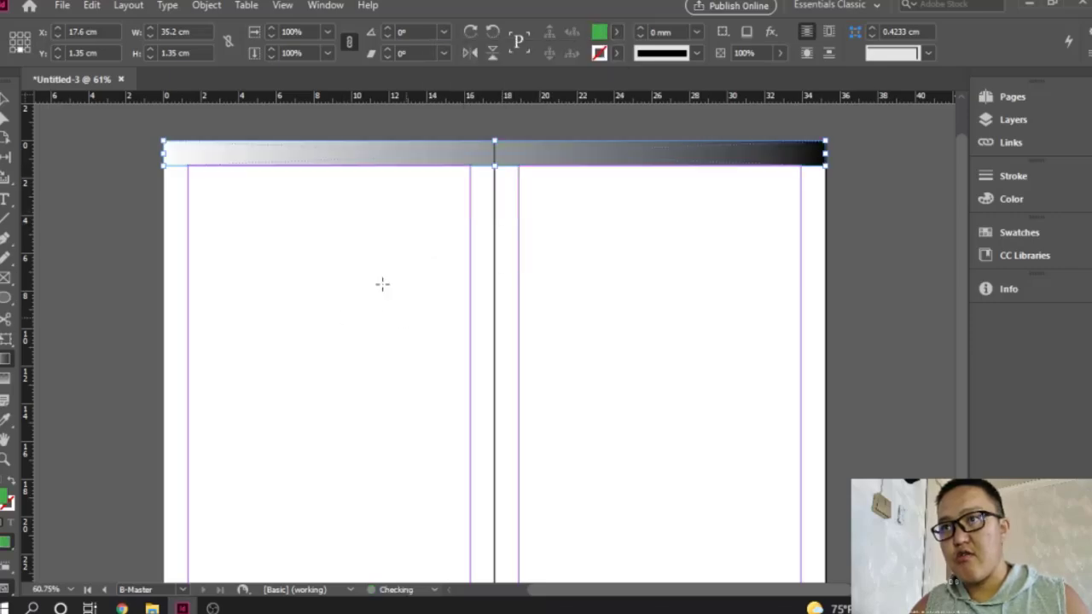
key(v)
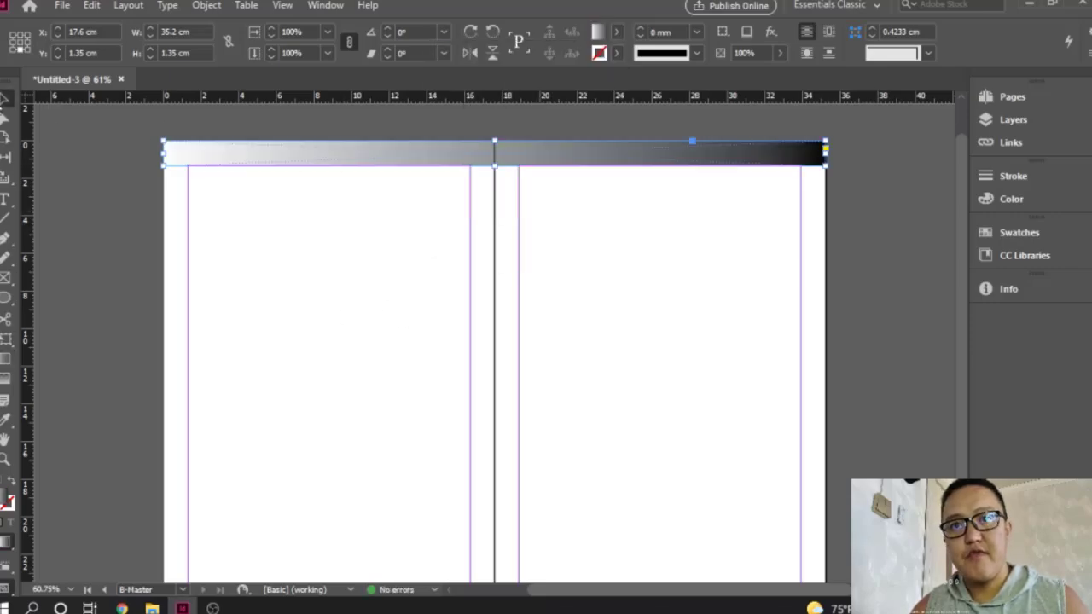
click(616, 53)
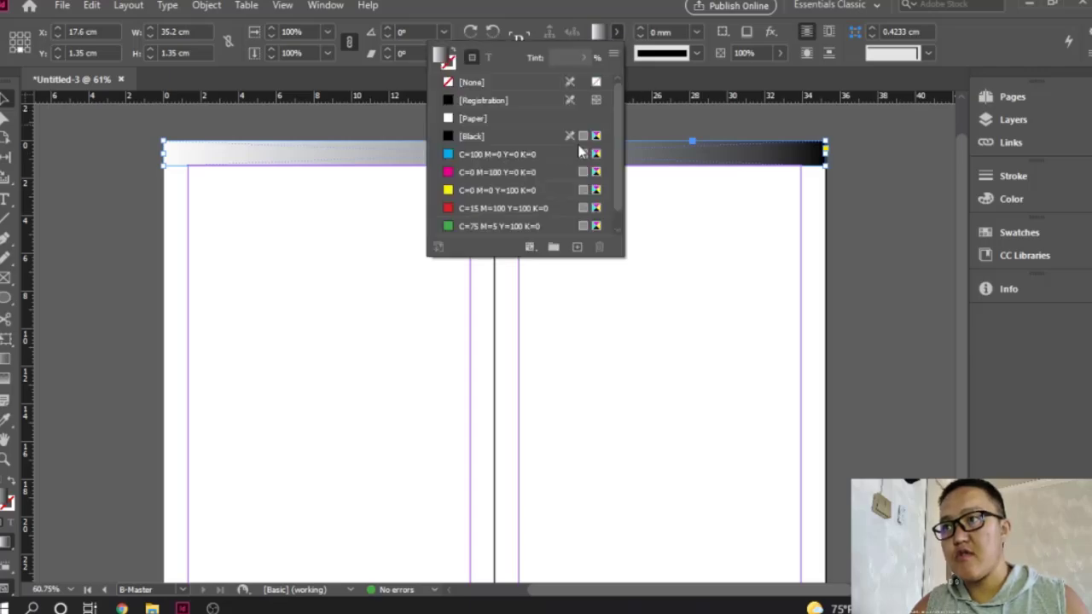
click(463, 226)
click(420, 282)
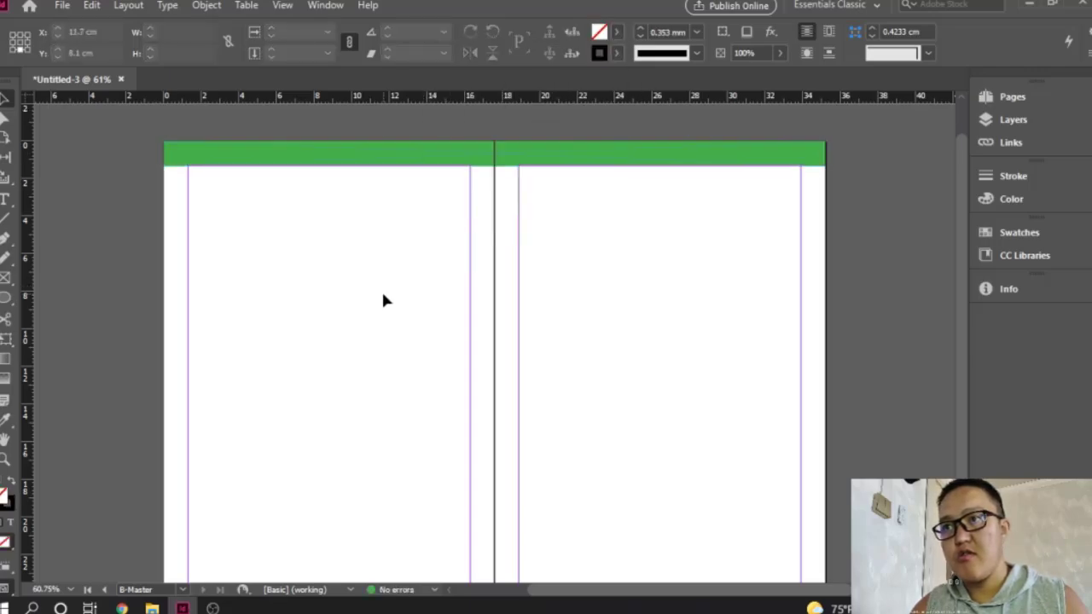
Step: Examine the header bars on the A-Master and B-Master spreads and open document page 1
click(1013, 96)
double_click(936, 137)
scroll(536, 202, up, 2)
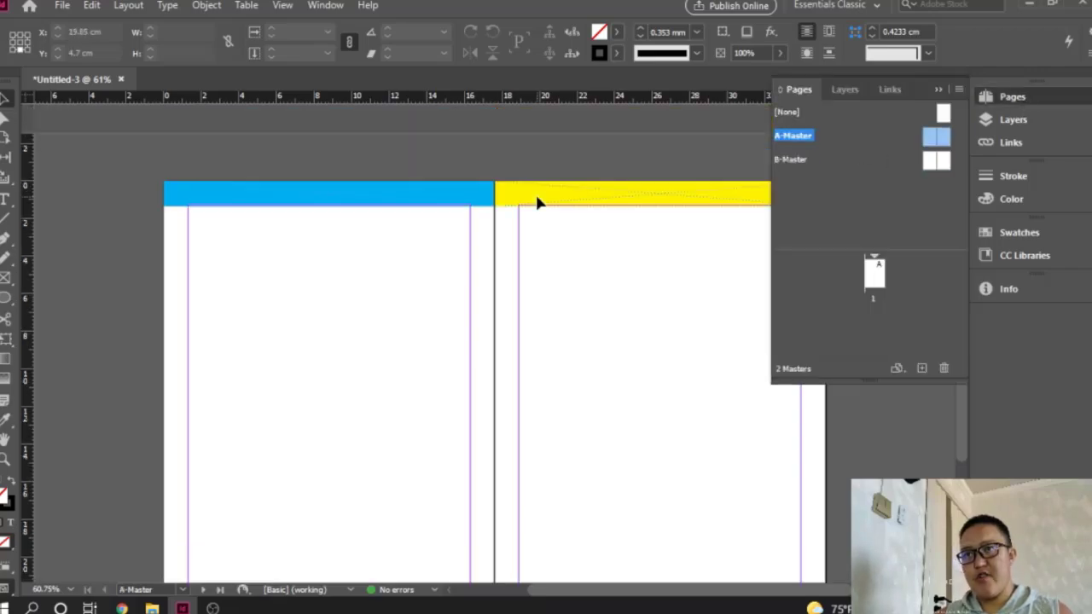
scroll(478, 188, down, 1)
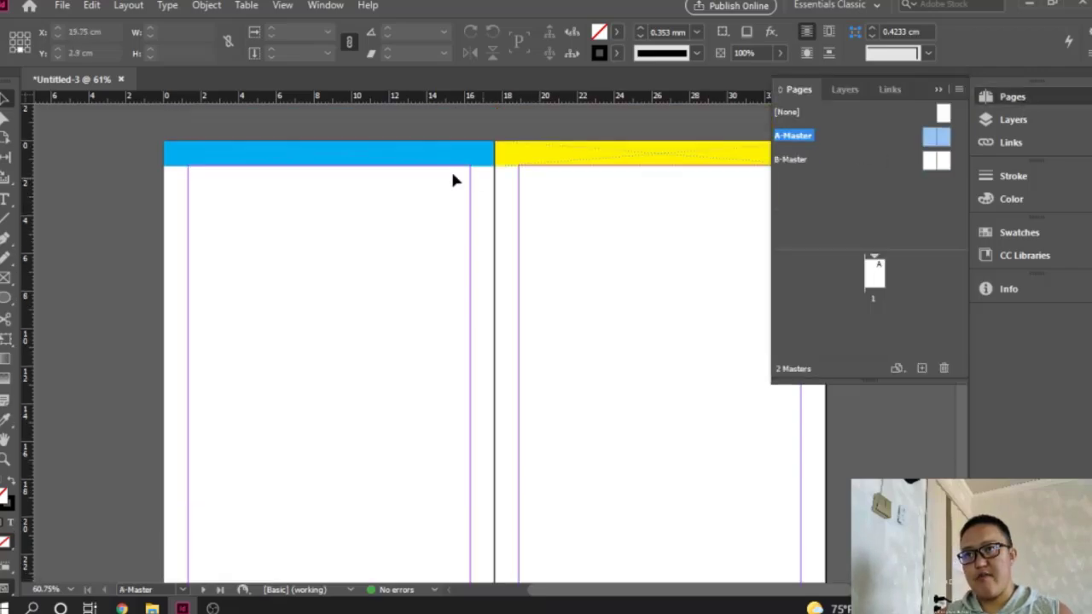
double_click(802, 167)
scroll(437, 186, up, 1)
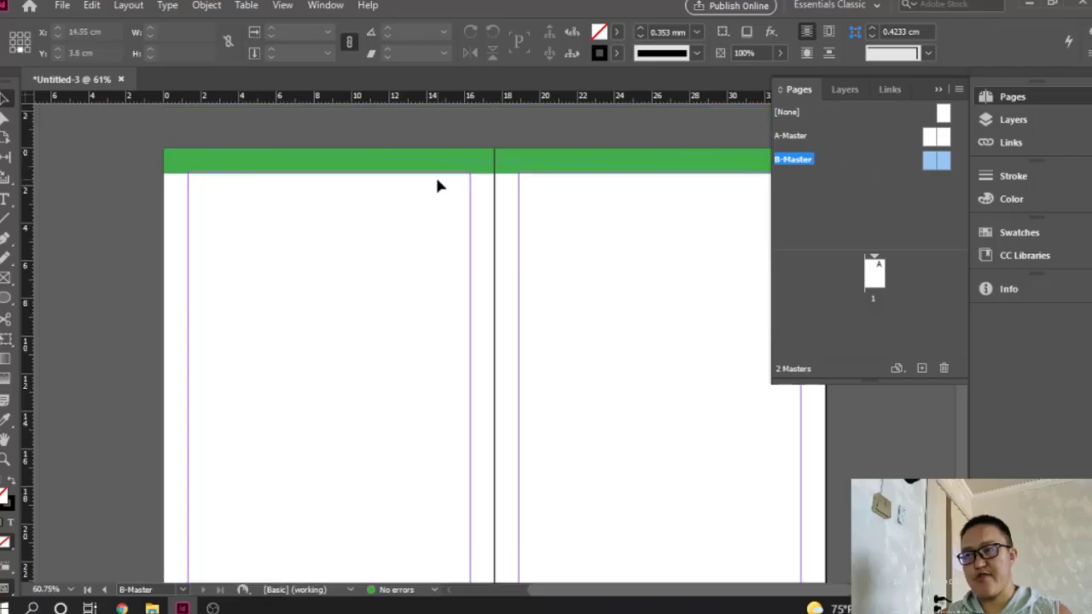
double_click(872, 281)
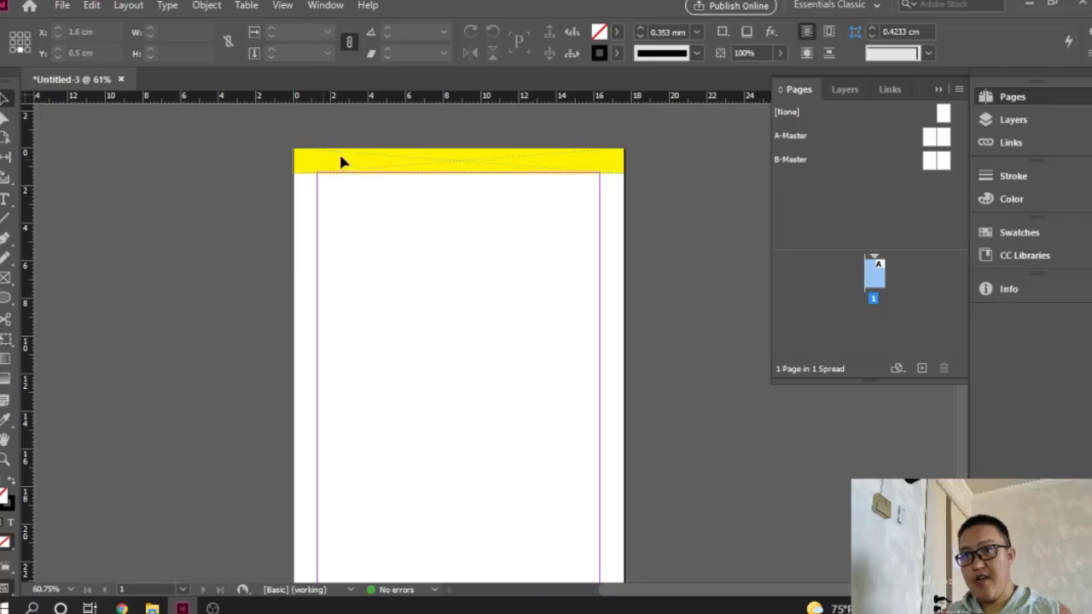
Step: Compare page 1's header bar with the A-Master and B-Master spreads, ending on page 1
double_click(930, 138)
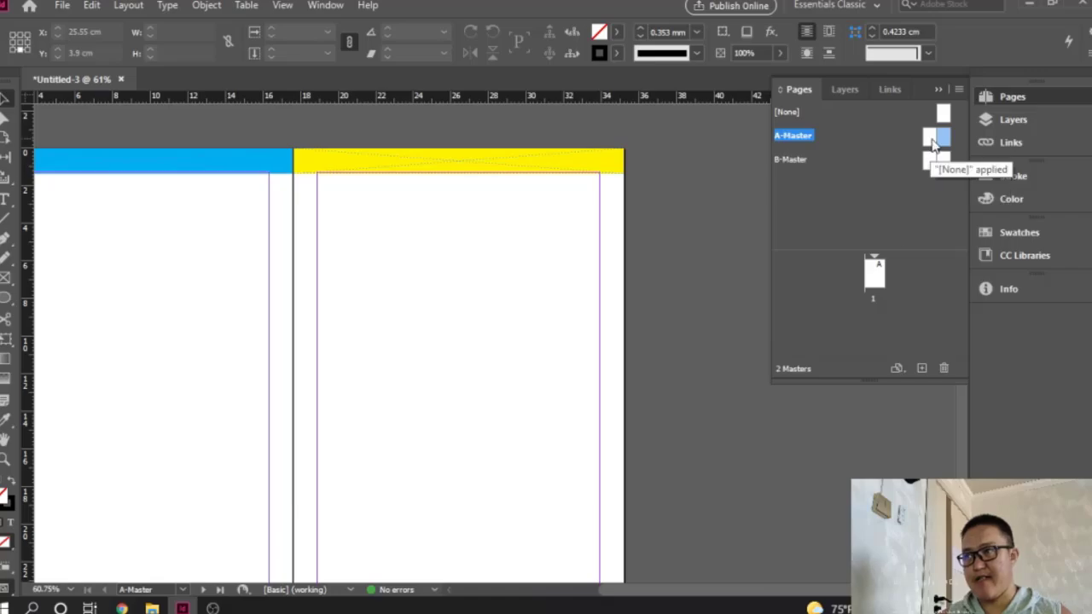
double_click(934, 160)
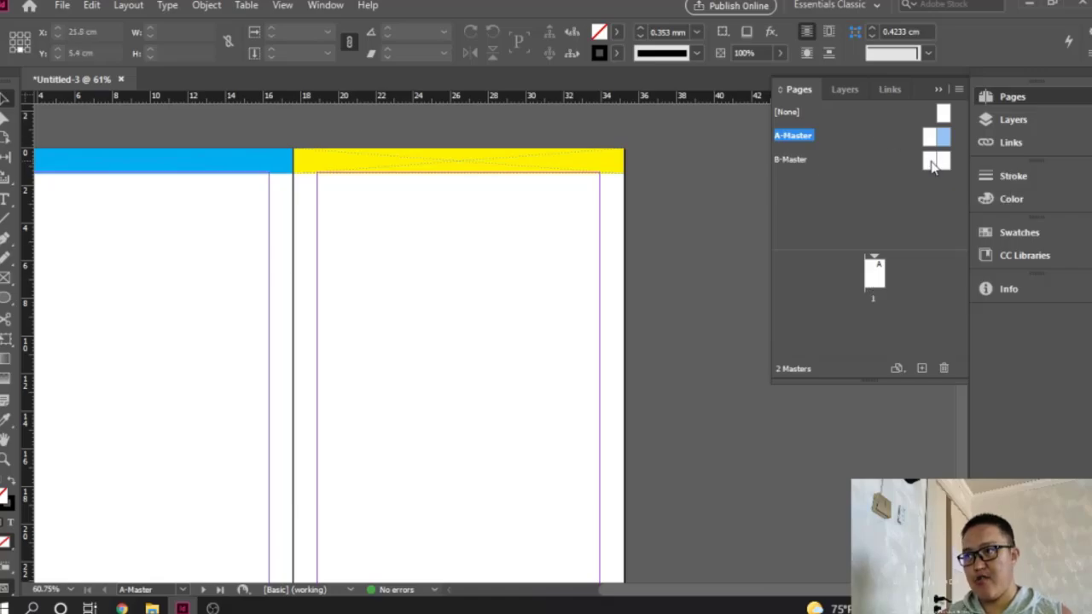
double_click(936, 138)
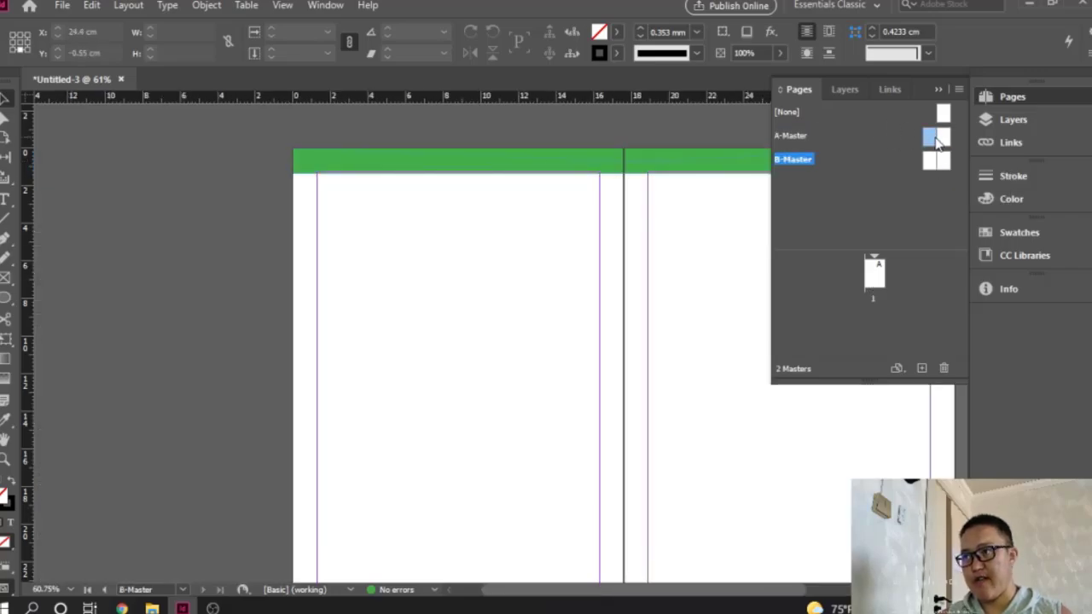
click(872, 281)
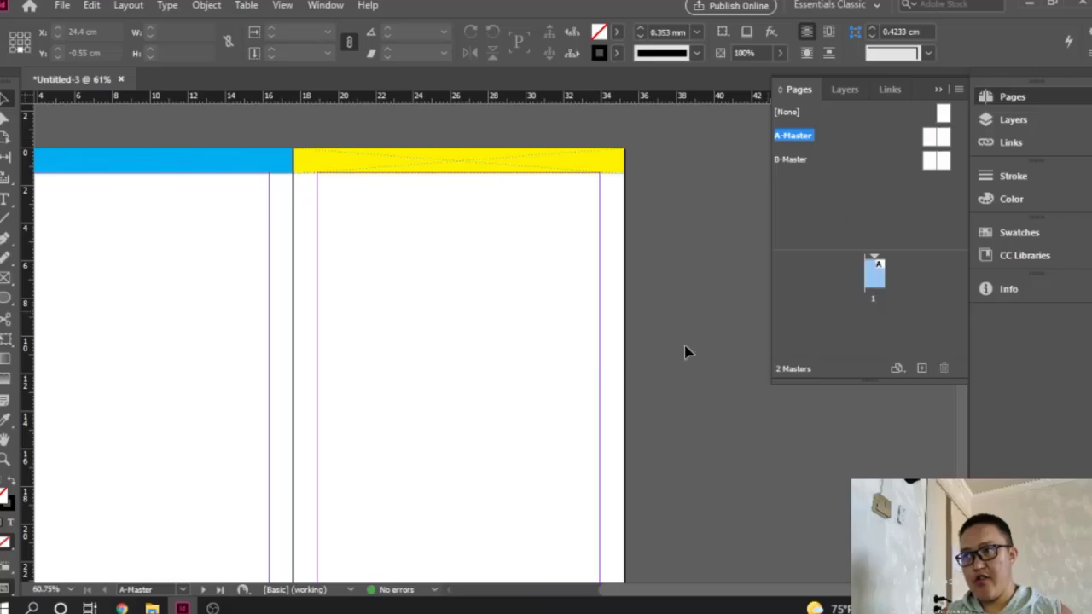
drag(721, 596, 690, 588)
scroll(515, 320, up, 1)
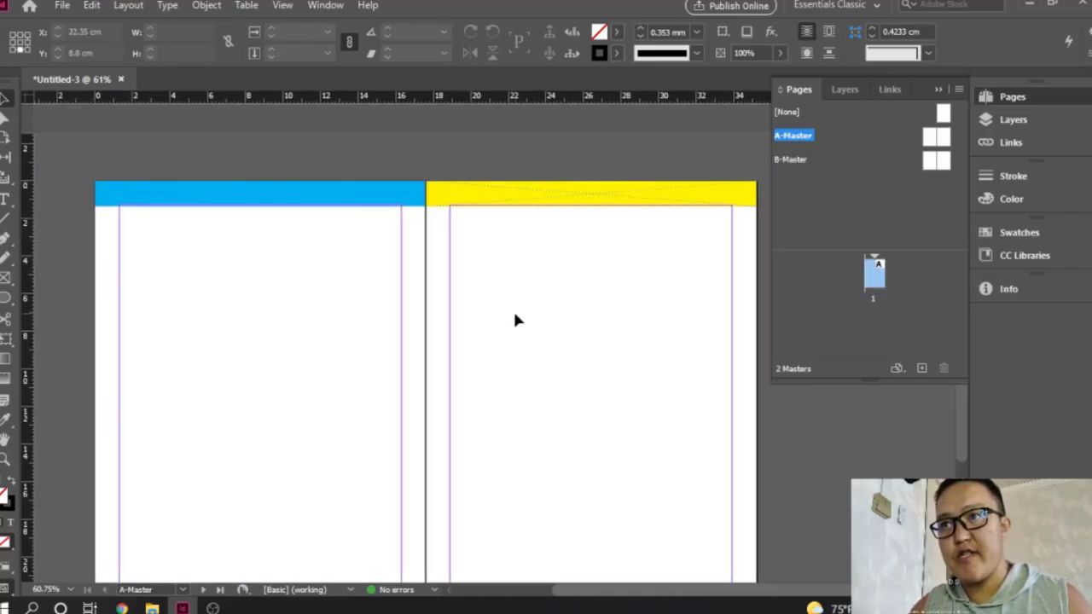
double_click(874, 286)
drag(614, 595, 678, 589)
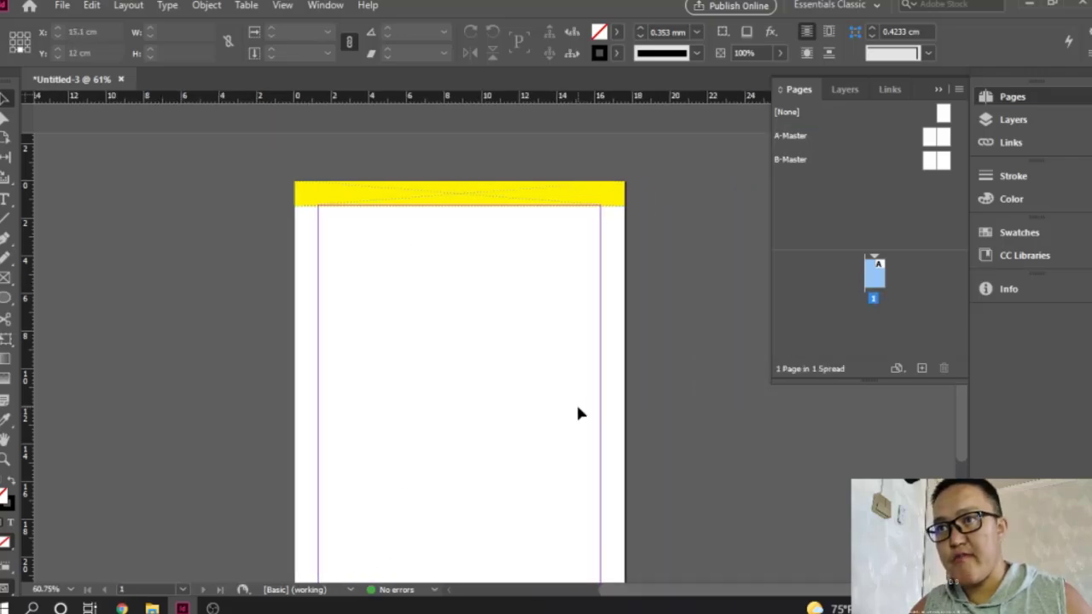
scroll(578, 414, down, 2)
scroll(577, 414, up, 1)
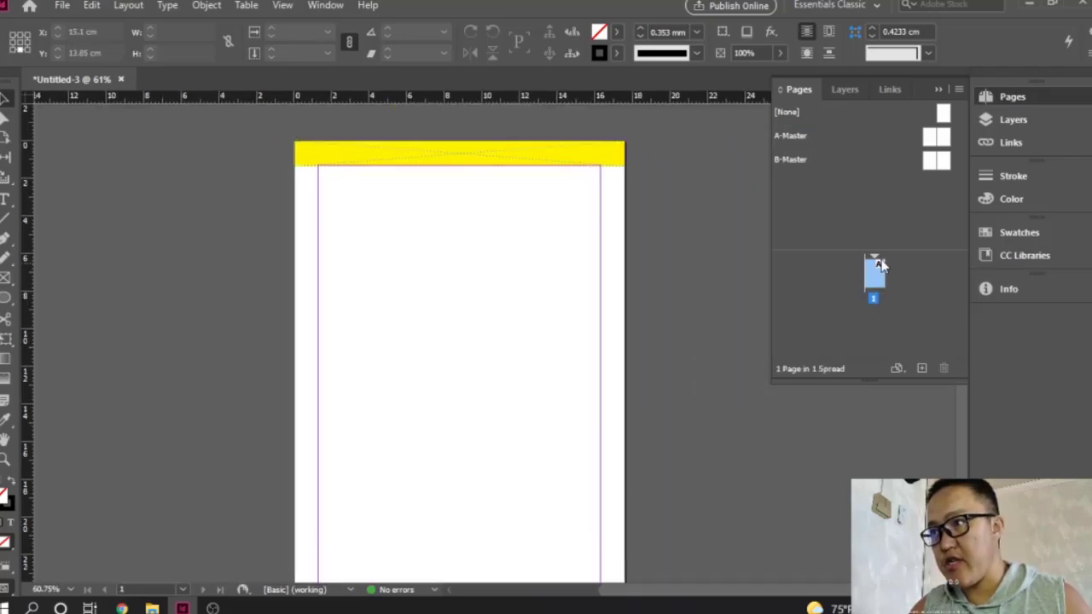
Step: Create a text frame about 15.06 × 22.13 cm inside page 1's margins and fill it with placeholder text
click(1004, 97)
scroll(448, 277, down, 1)
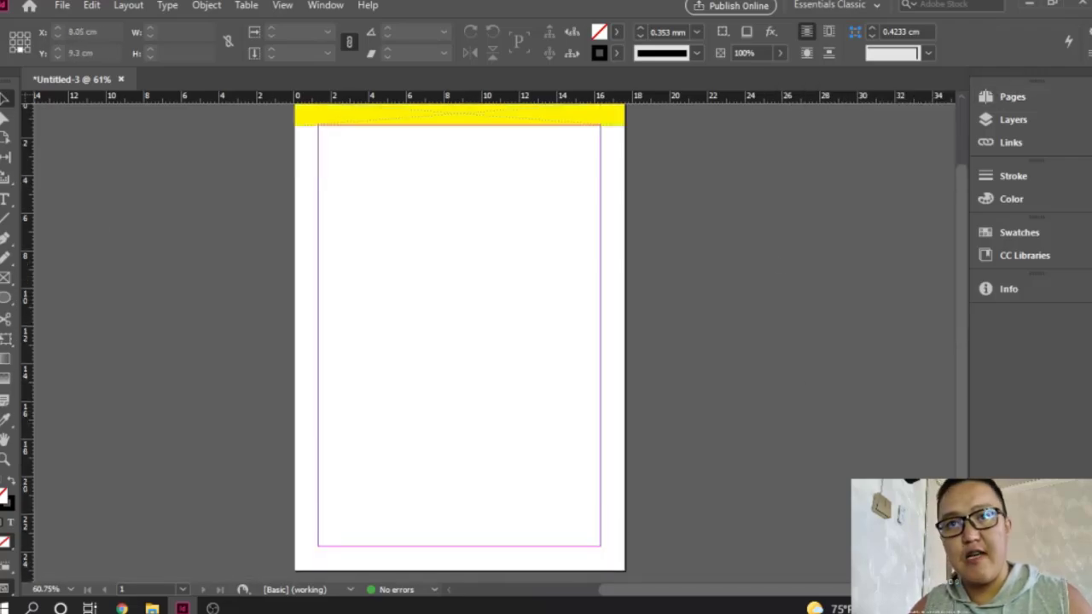
click(5, 199)
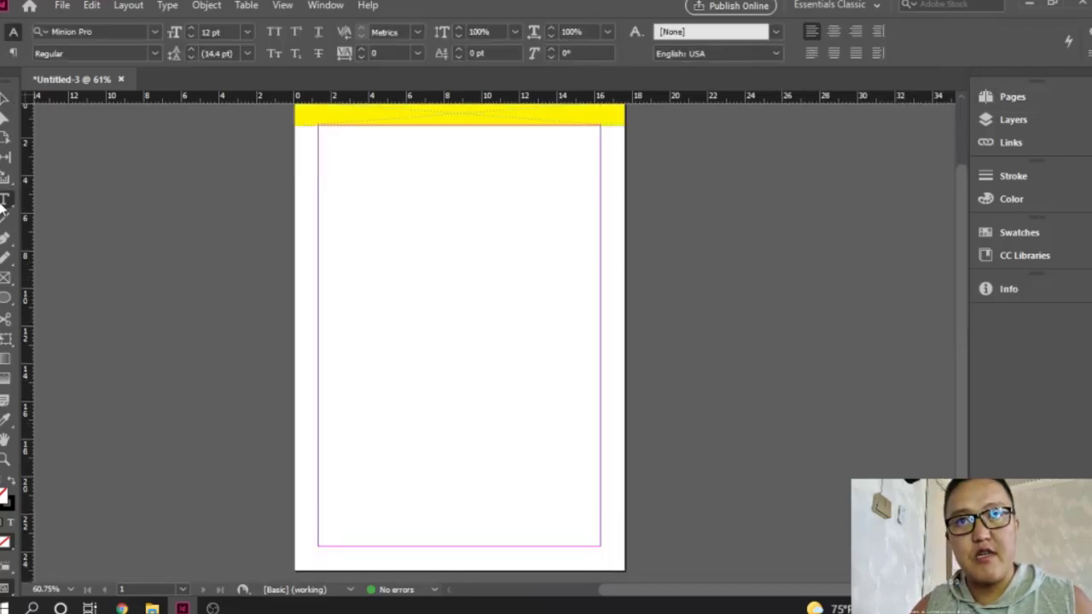
drag(319, 130, 601, 546)
right_click(352, 152)
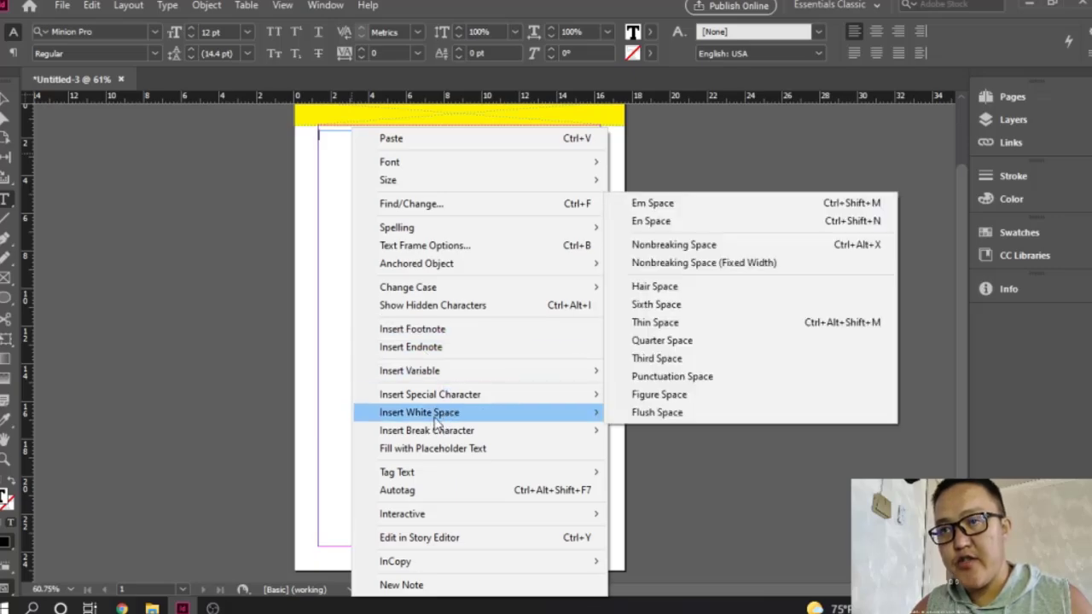
mouse_move(437, 273)
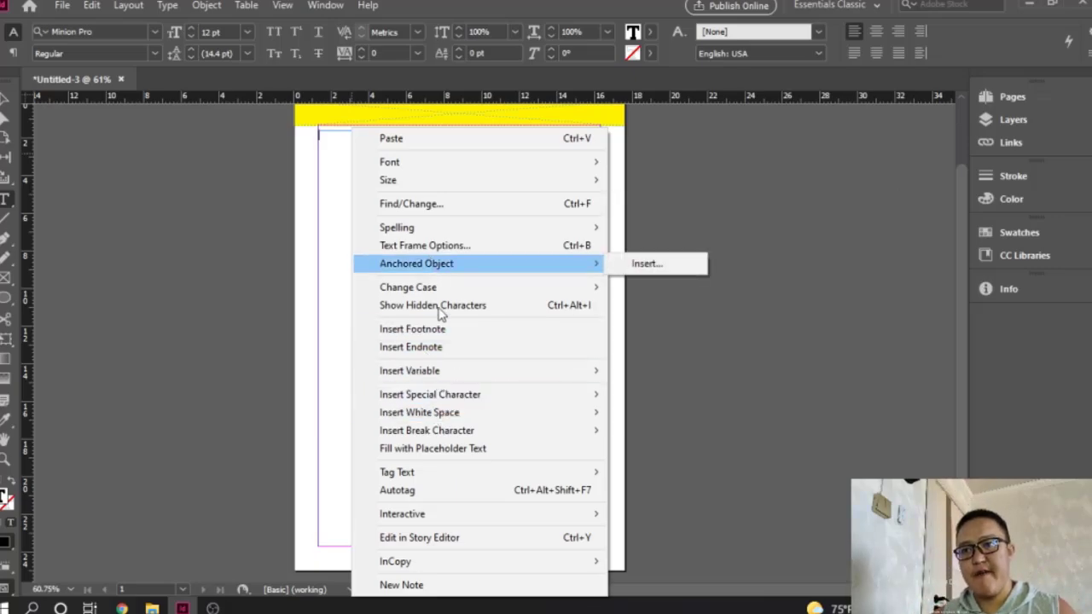
click(447, 450)
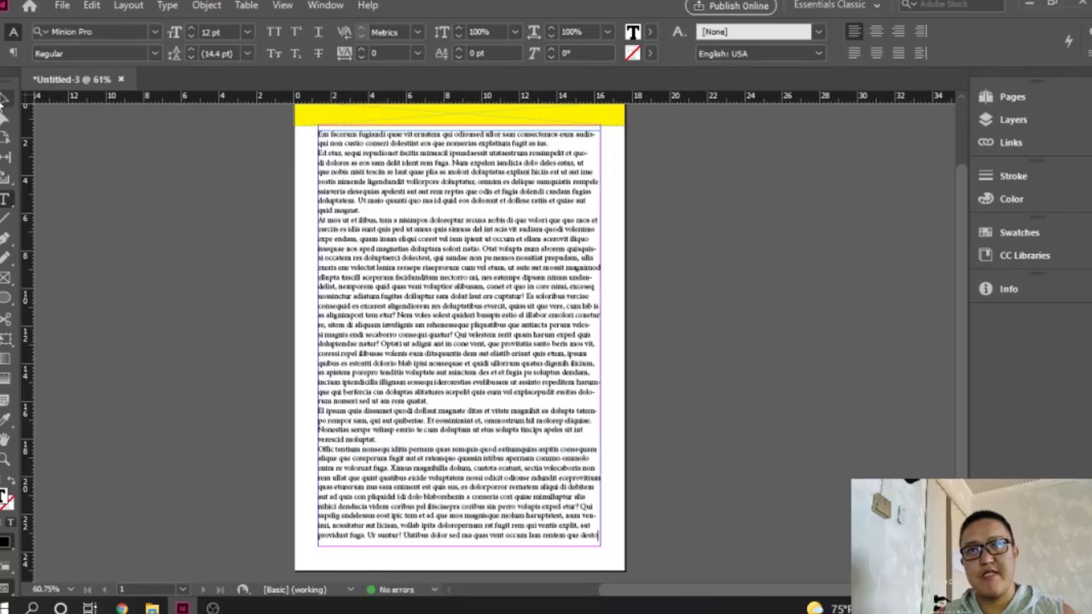
Step: Move page 1's text frame up to the top margin and extend its lower edge to the bottom margin, about 22.46 cm high
click(5, 99)
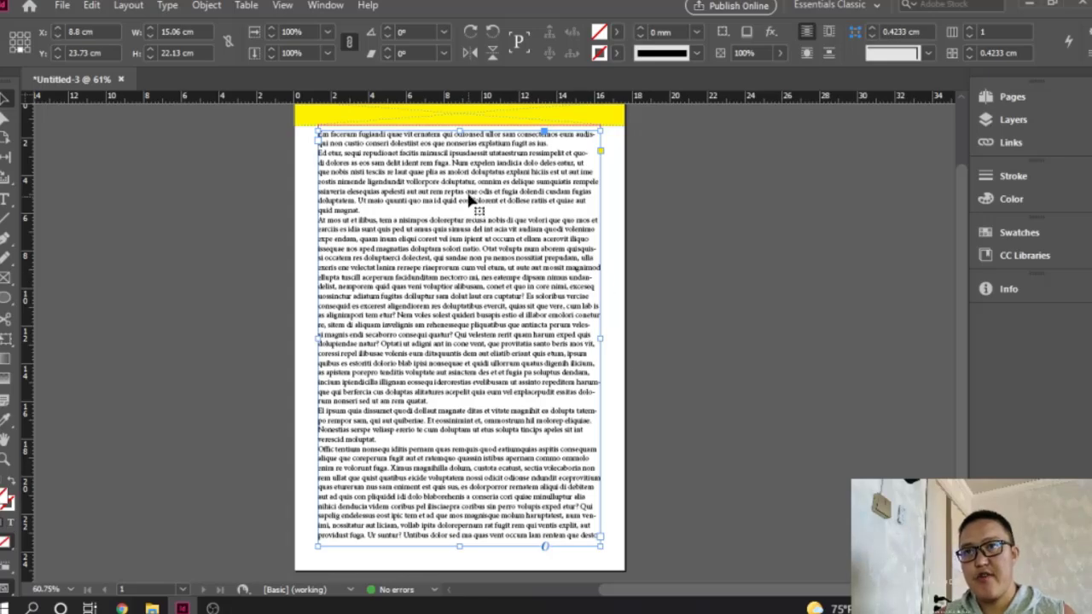
drag(469, 199, 468, 192)
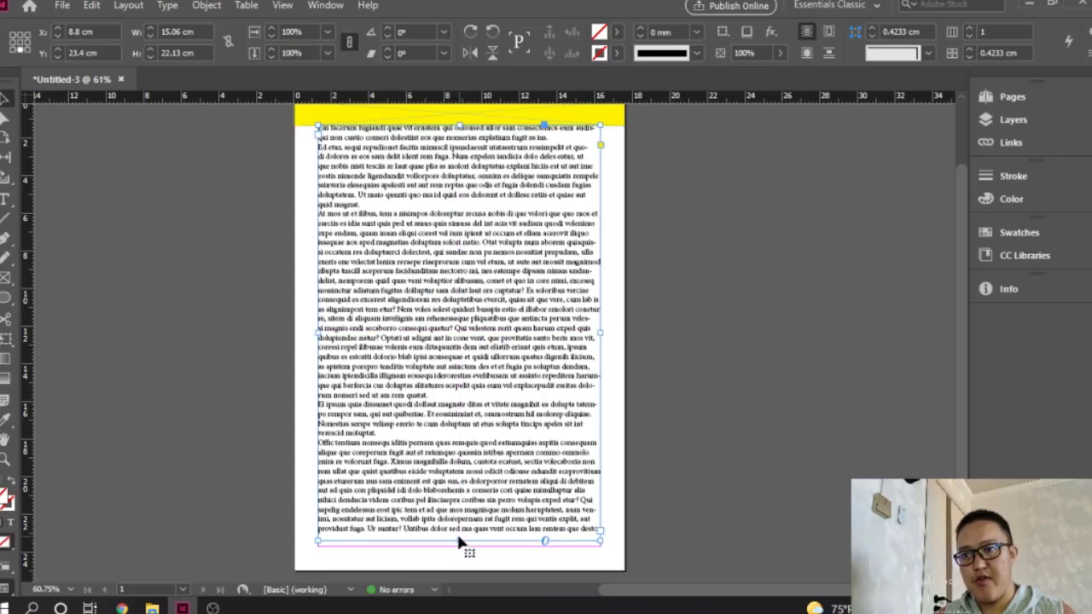
drag(459, 540, 459, 546)
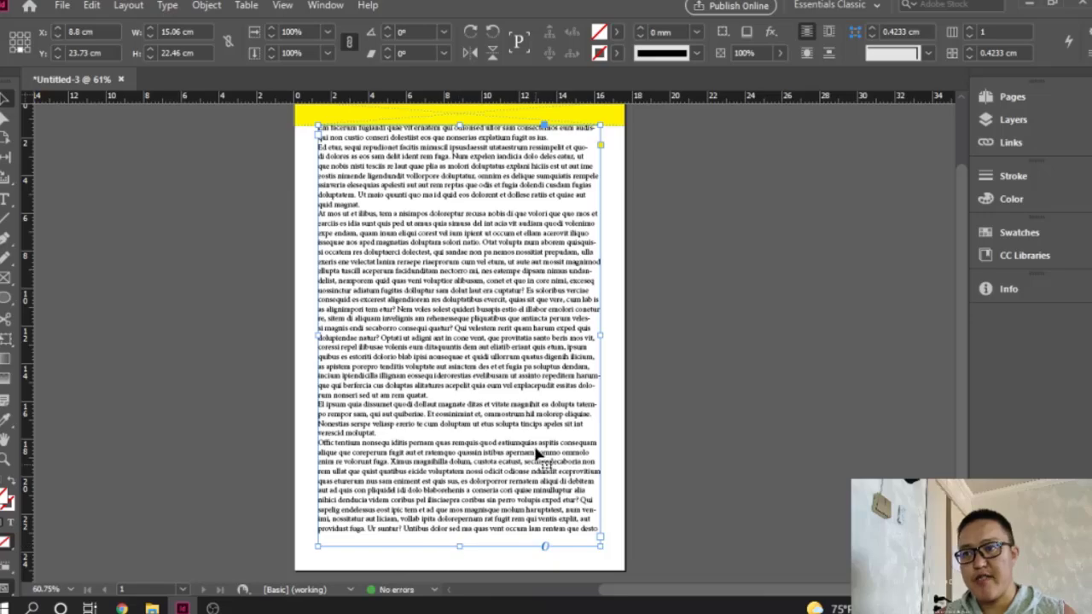
click(764, 229)
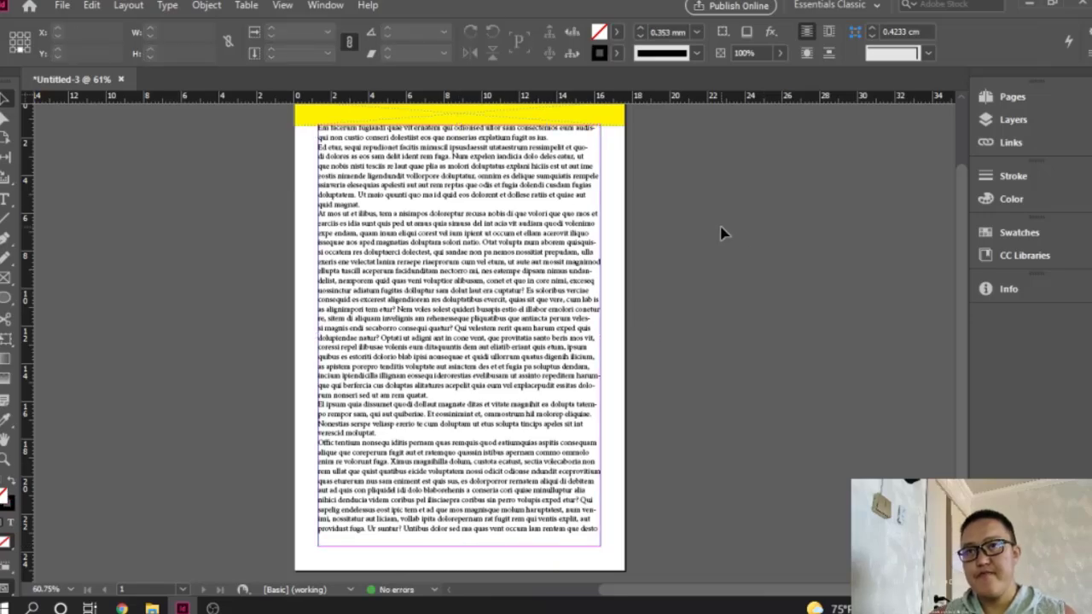
Step: Insert 2 pages after page 1 using A-Master
click(1039, 99)
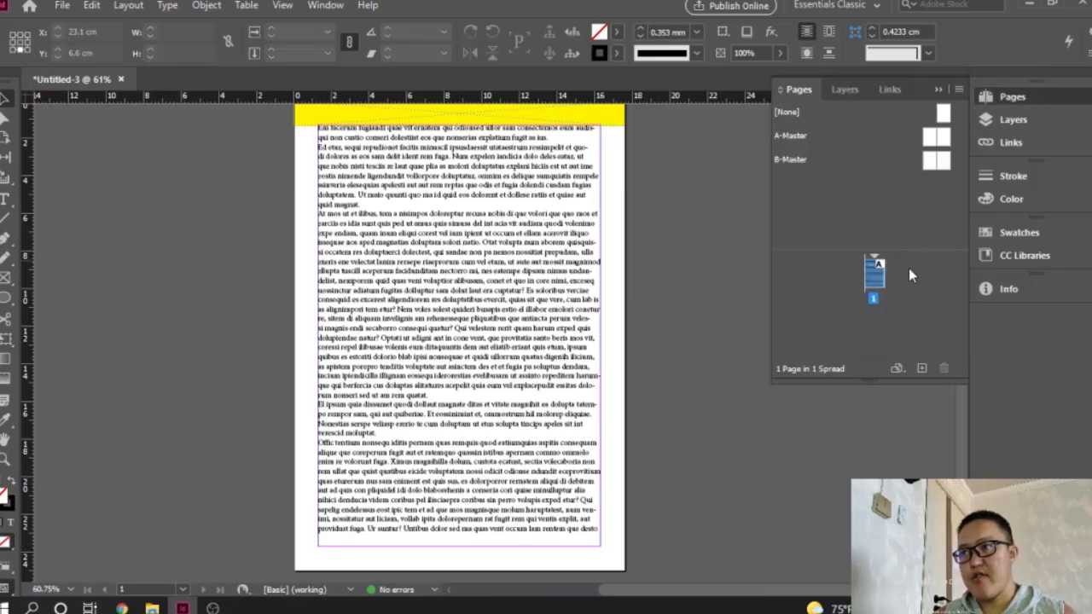
right_click(872, 306)
click(853, 295)
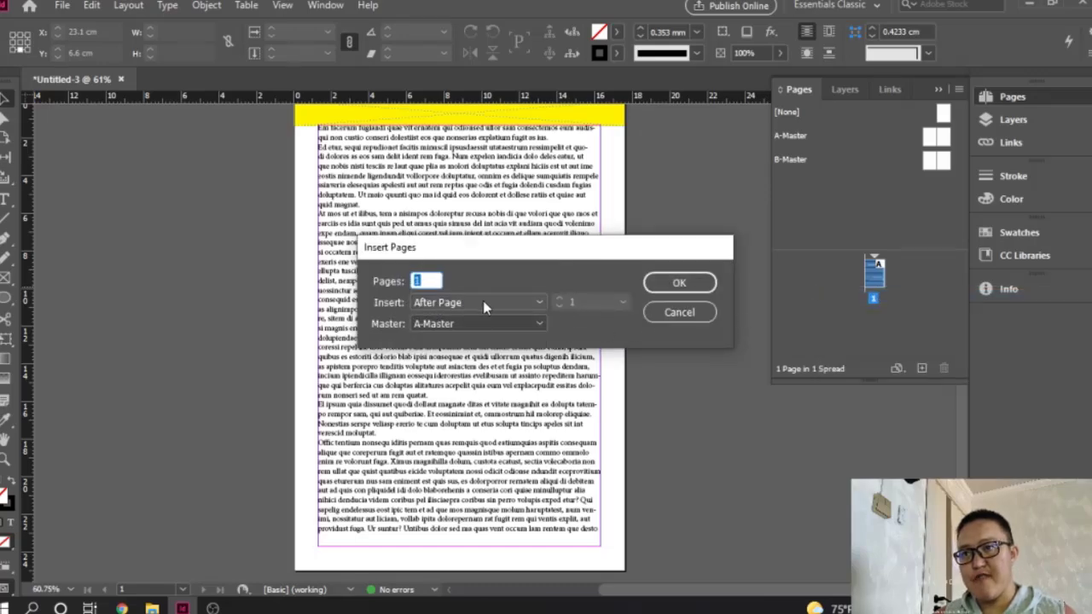
click(429, 283)
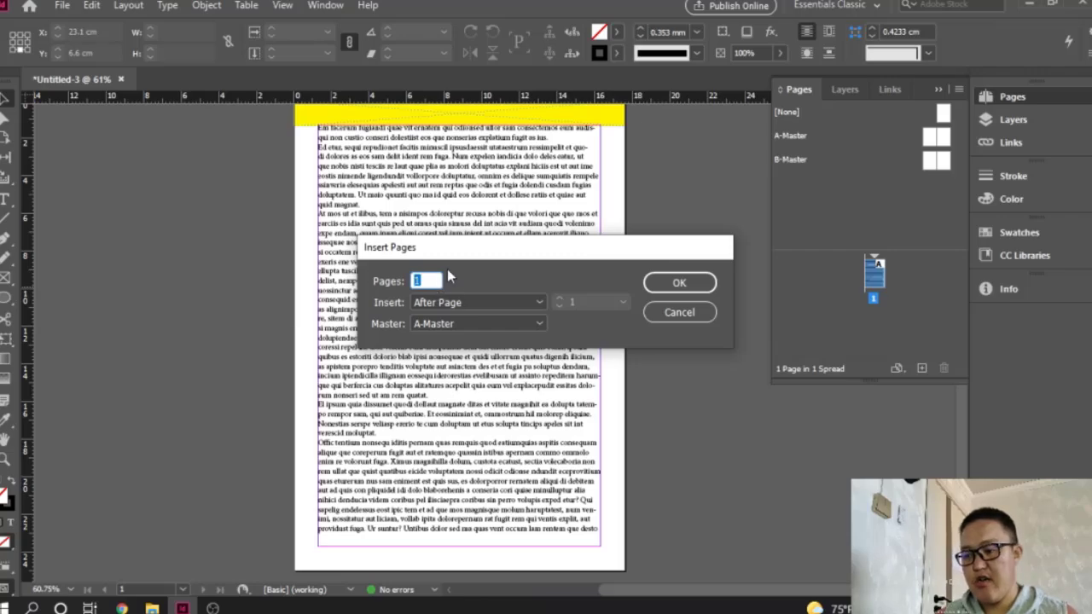
text(4)
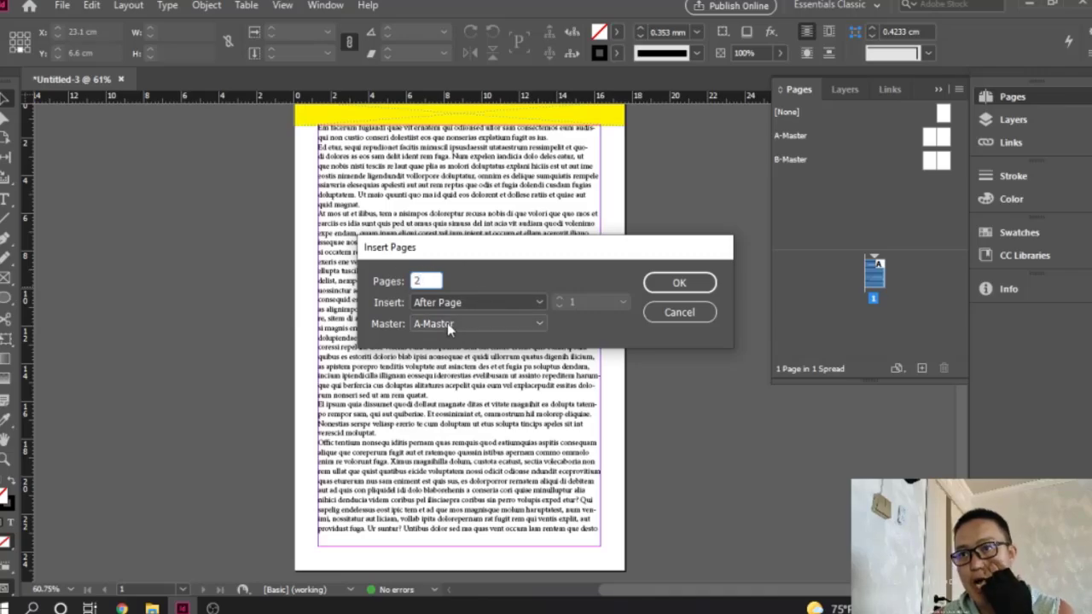
click(681, 286)
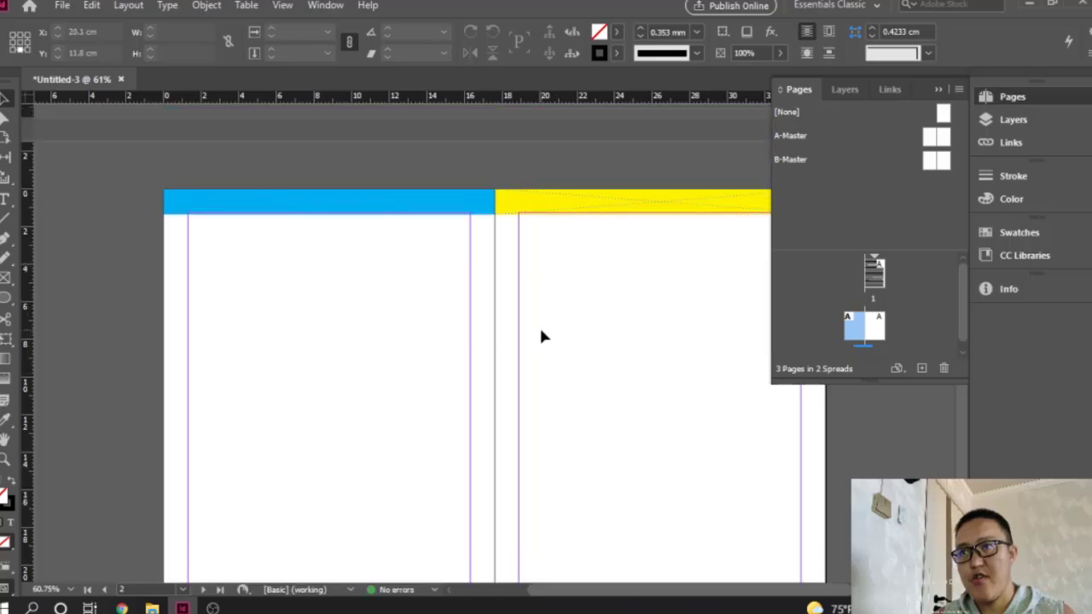
Step: Look over the header bars on the page 2–3 spread and compare them with page 1 above
scroll(539, 336, up, 5)
scroll(541, 337, down, 5)
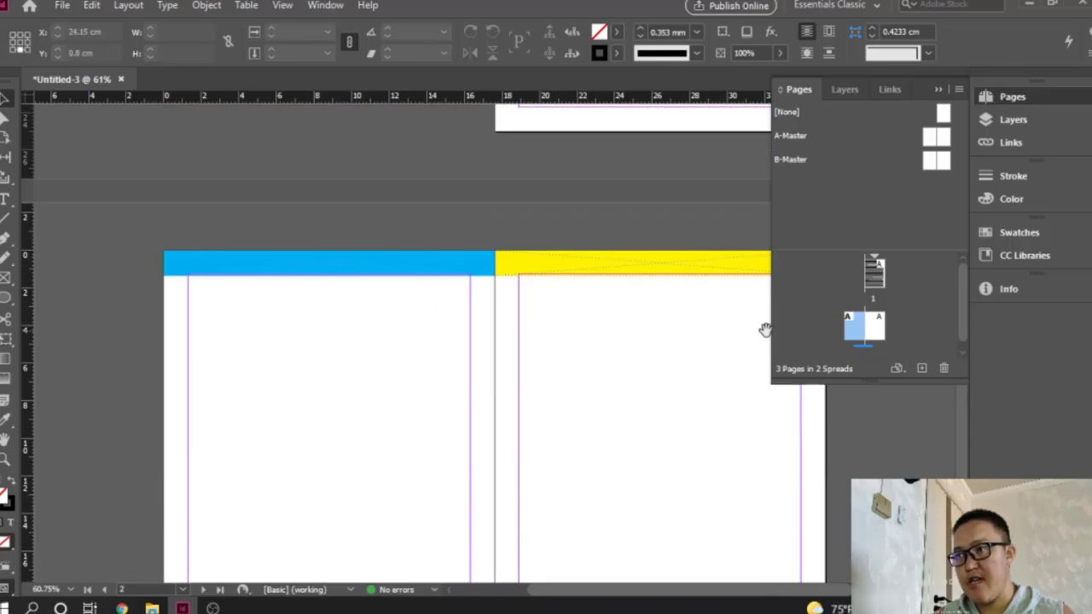
scroll(566, 382, up, 3)
scroll(565, 382, down, 8)
scroll(566, 382, up, 5)
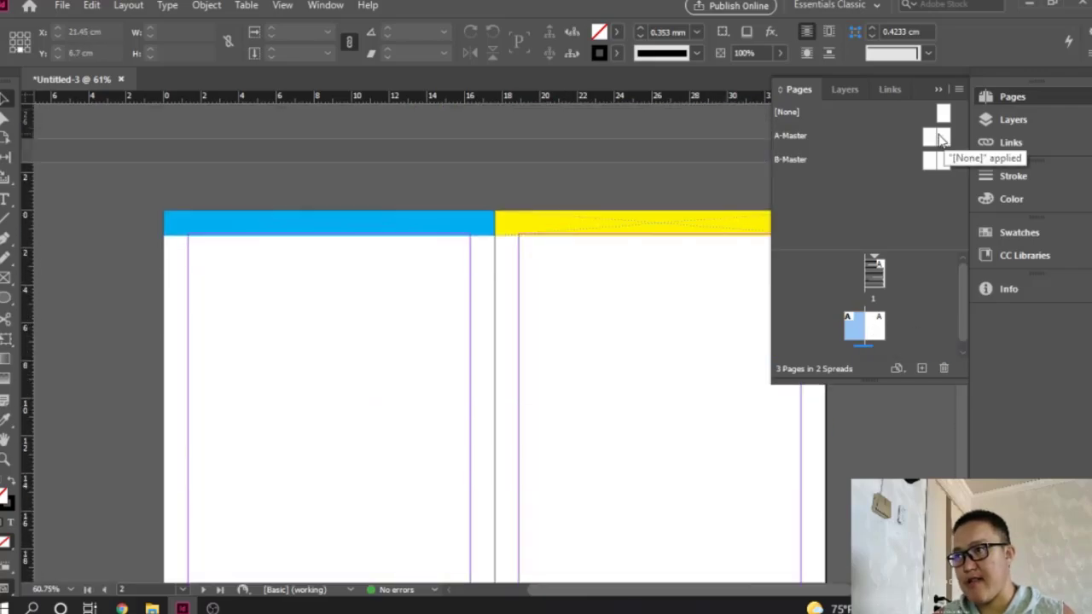
scroll(502, 319, up, 6)
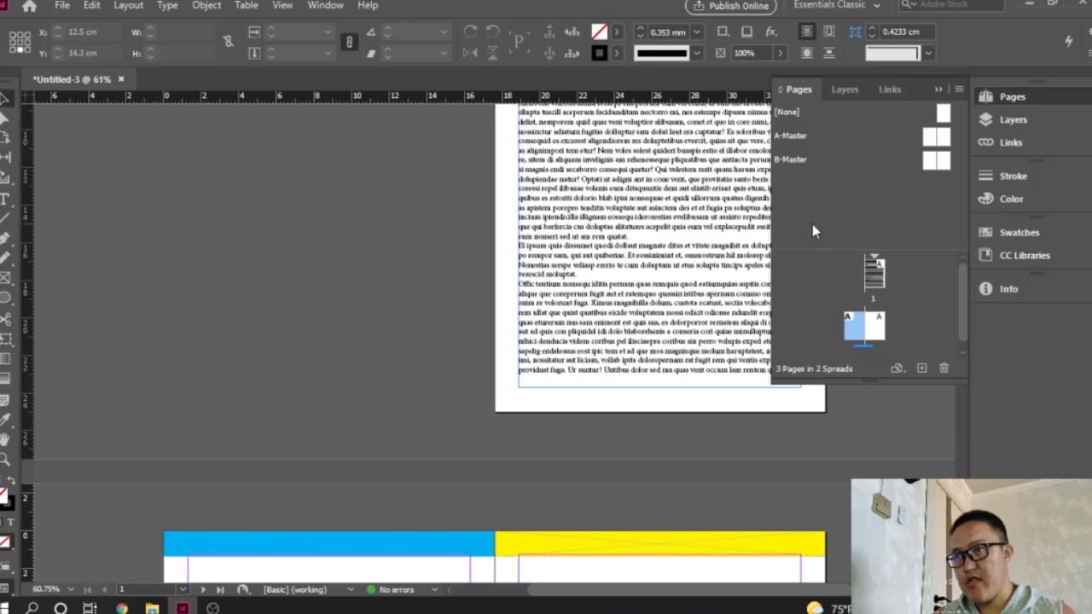
scroll(575, 434, down, 7)
scroll(544, 407, down, 5)
scroll(537, 402, up, 6)
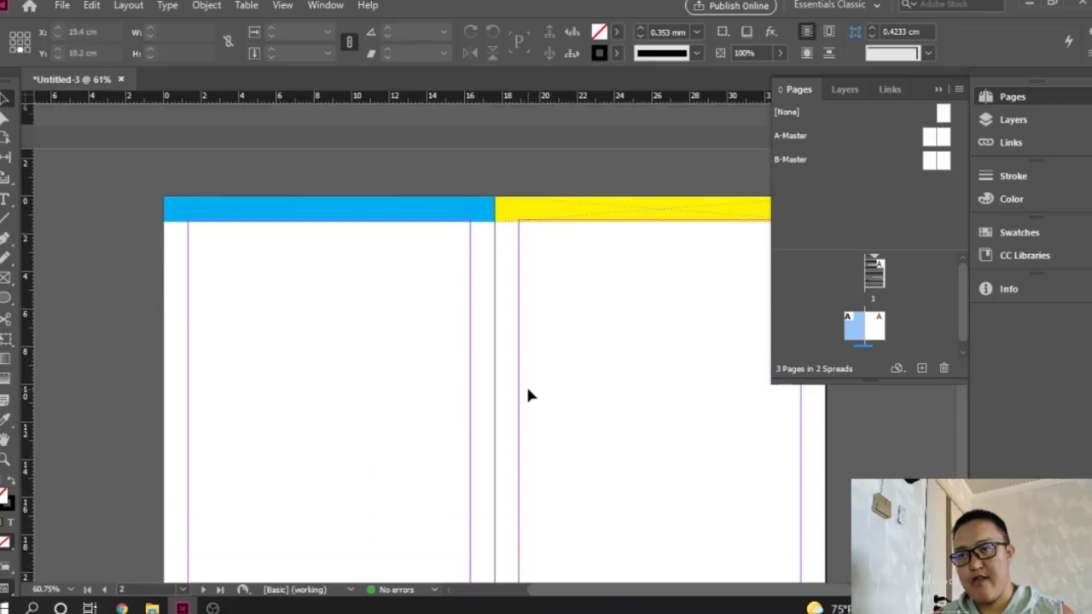
Step: Try inserting 2 pages after page 2 using B-Master
right_click(855, 327)
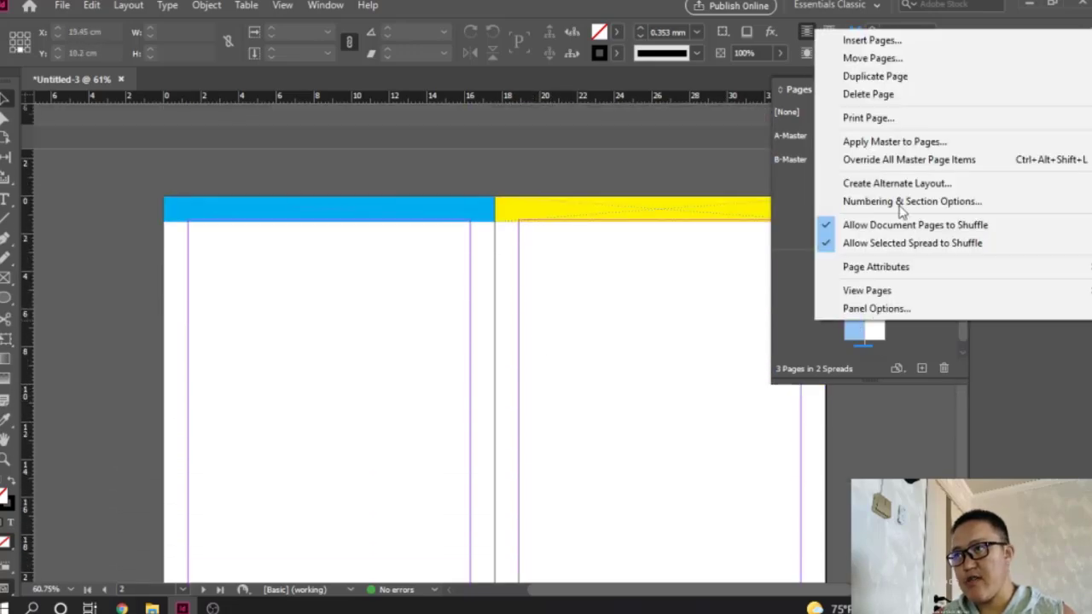
click(888, 40)
click(465, 324)
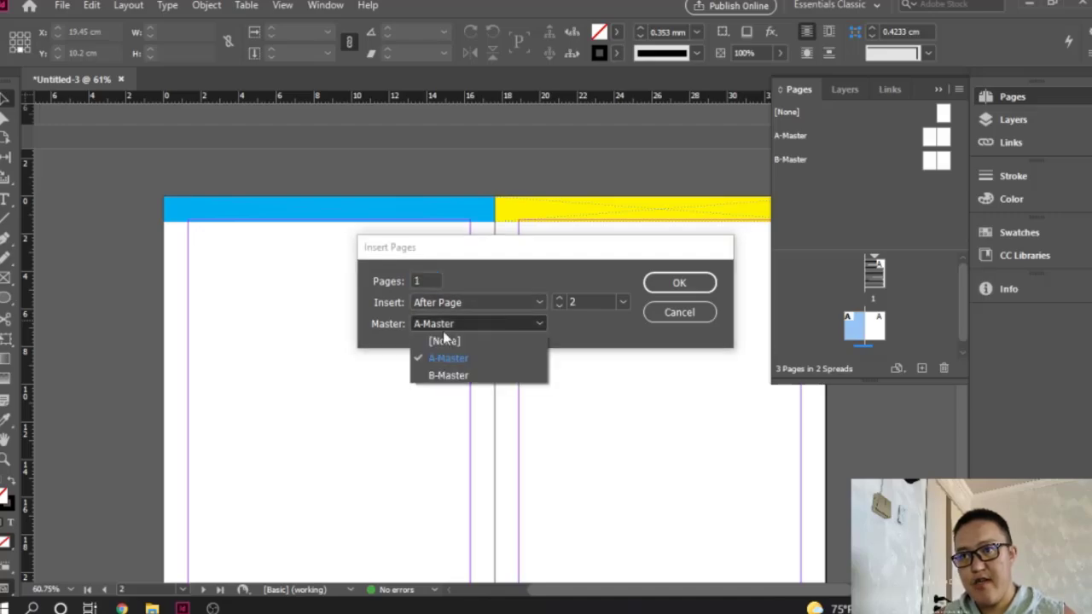
click(437, 373)
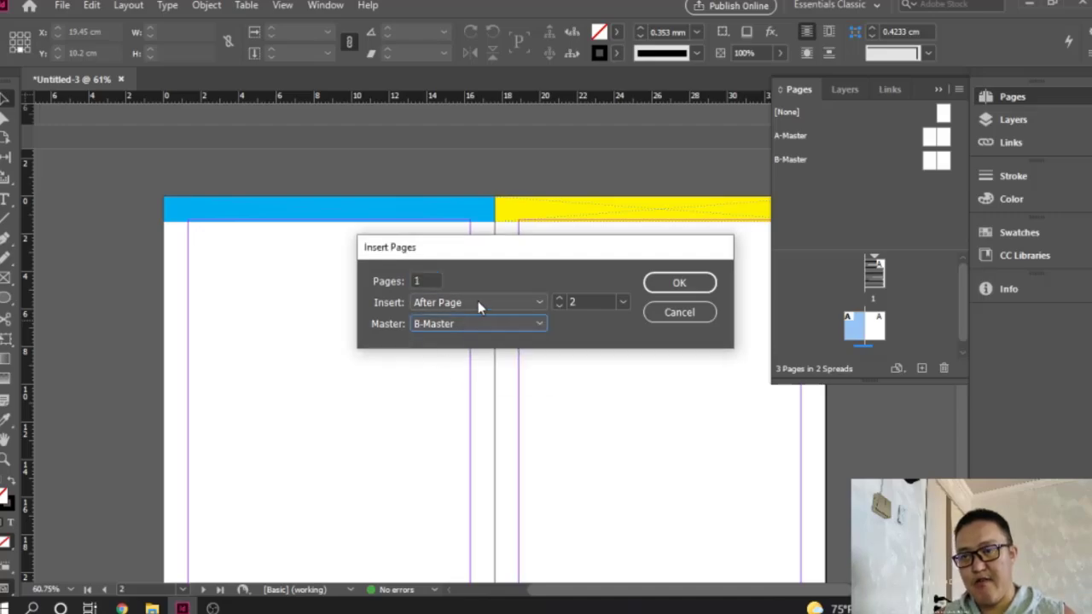
key(Tab)
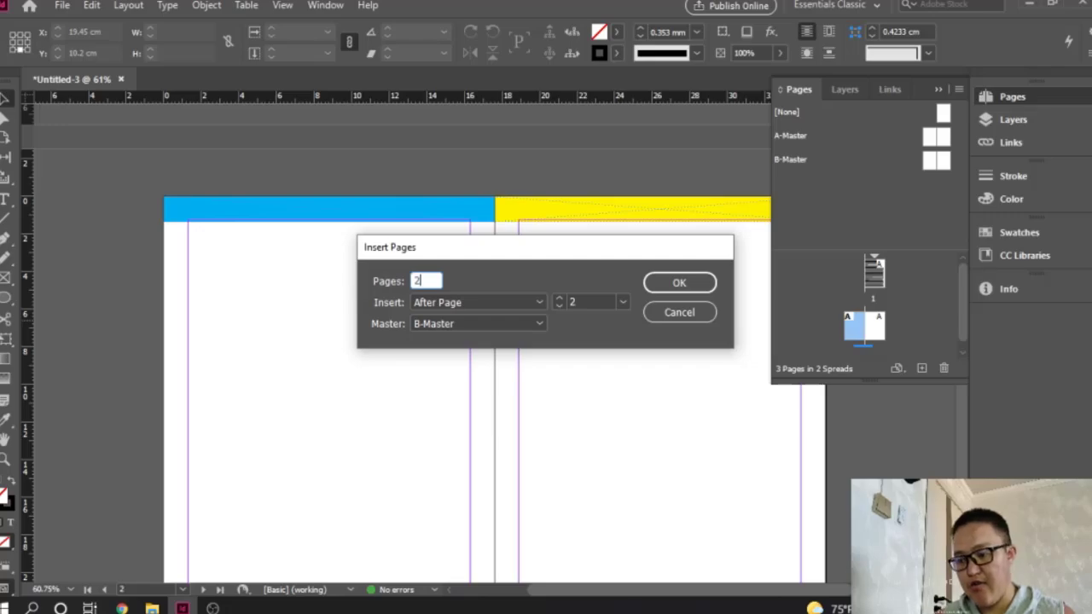
text(2)
click(679, 283)
Step: Check how the masters fall across the spreads, then undo the page insertion
scroll(514, 416, up, 3)
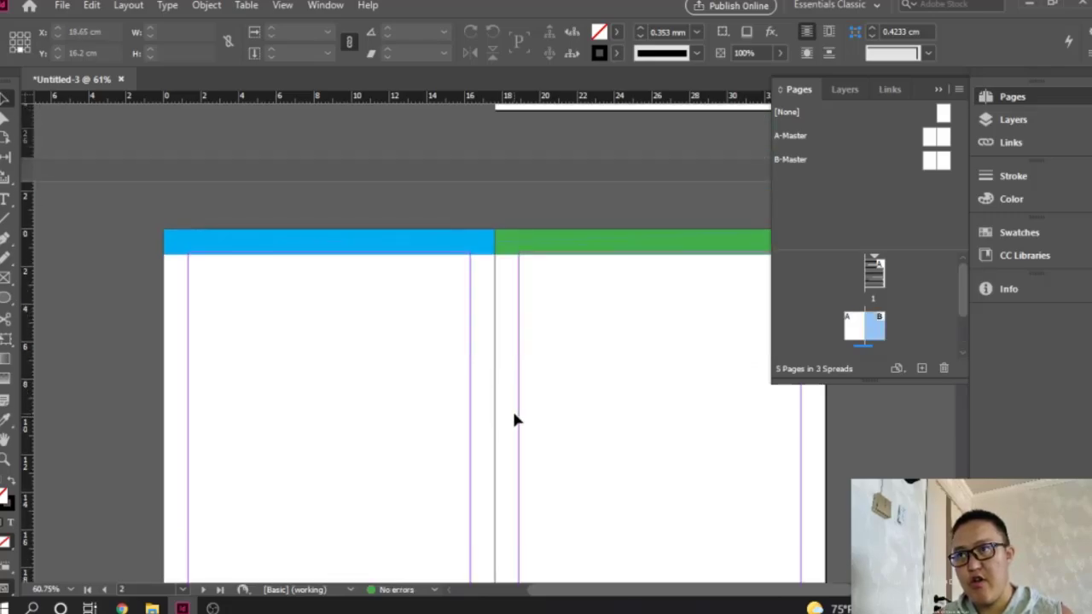
scroll(514, 417, down, 6)
scroll(514, 418, up, 5)
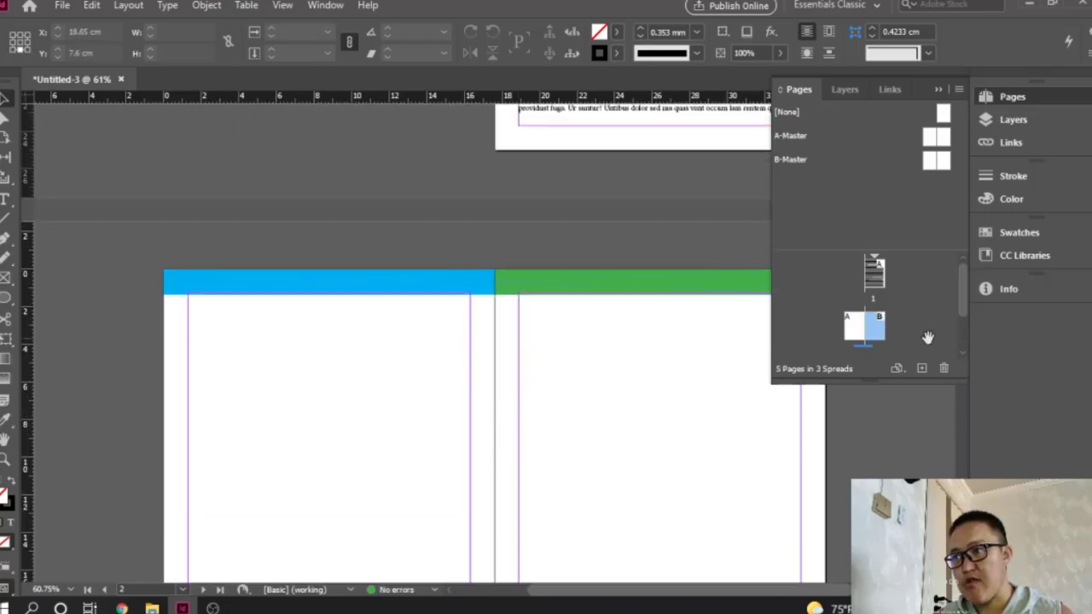
scroll(618, 342, down, 5)
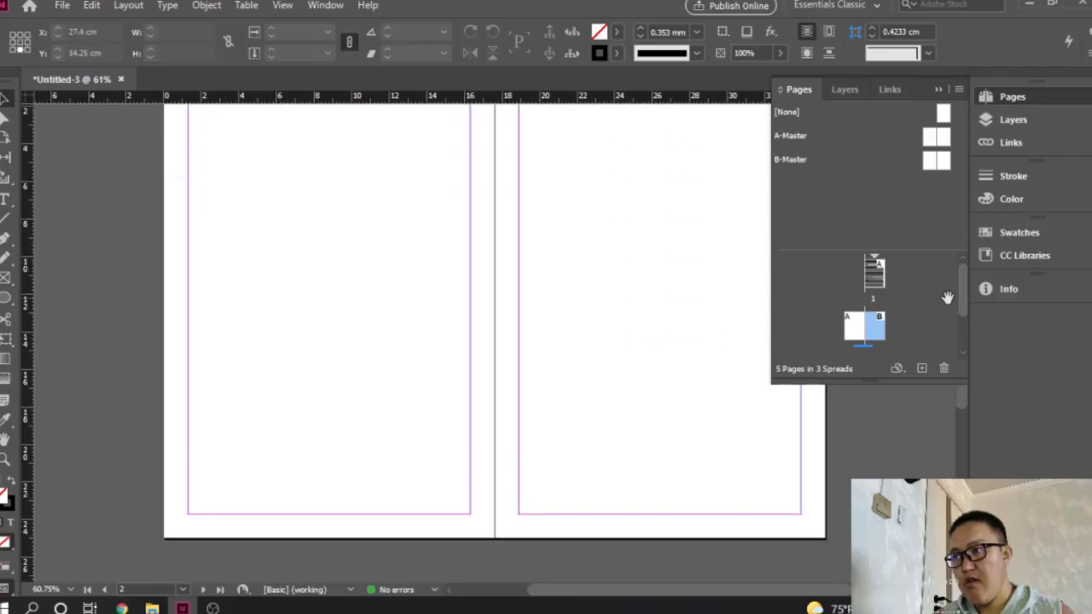
drag(965, 298, 965, 314)
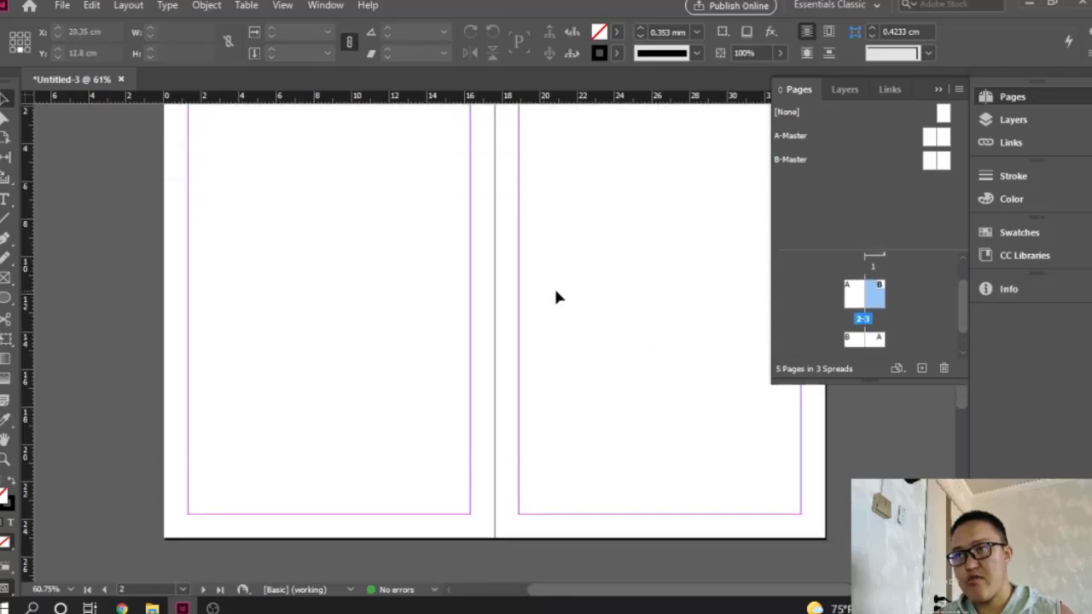
key(ctrl+z)
Step: Insert 2 pages after page 3 using B-Master
click(893, 325)
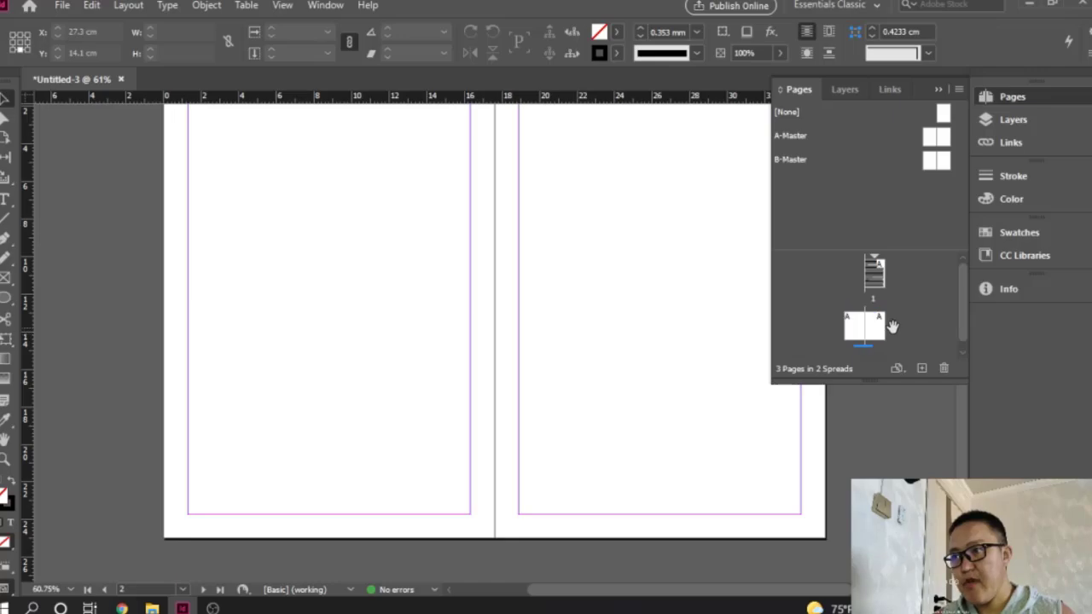
click(884, 338)
scroll(678, 334, up, 2)
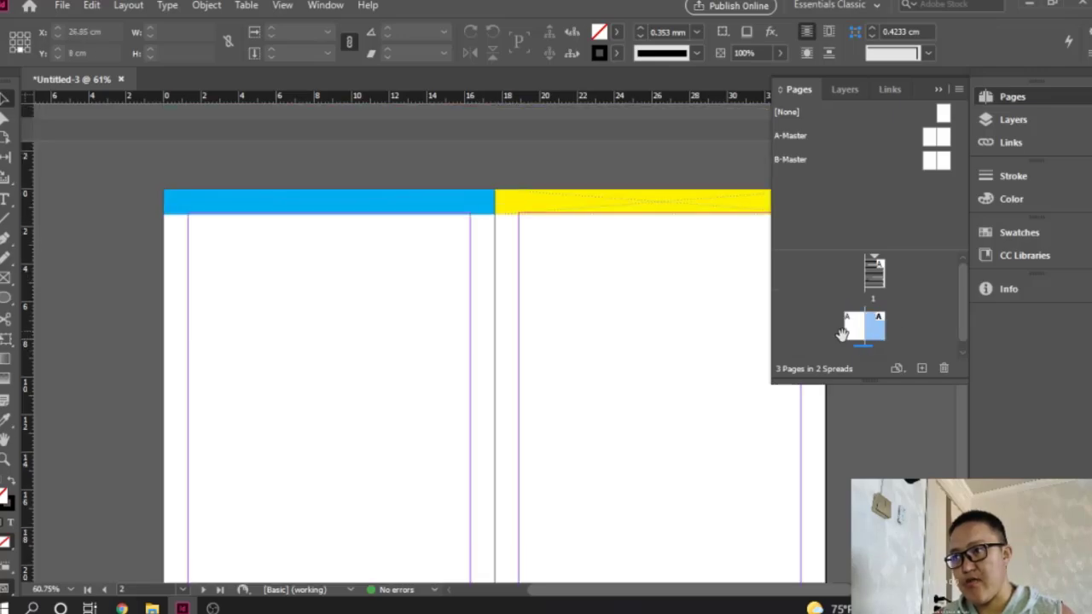
click(876, 336)
right_click(875, 337)
click(906, 49)
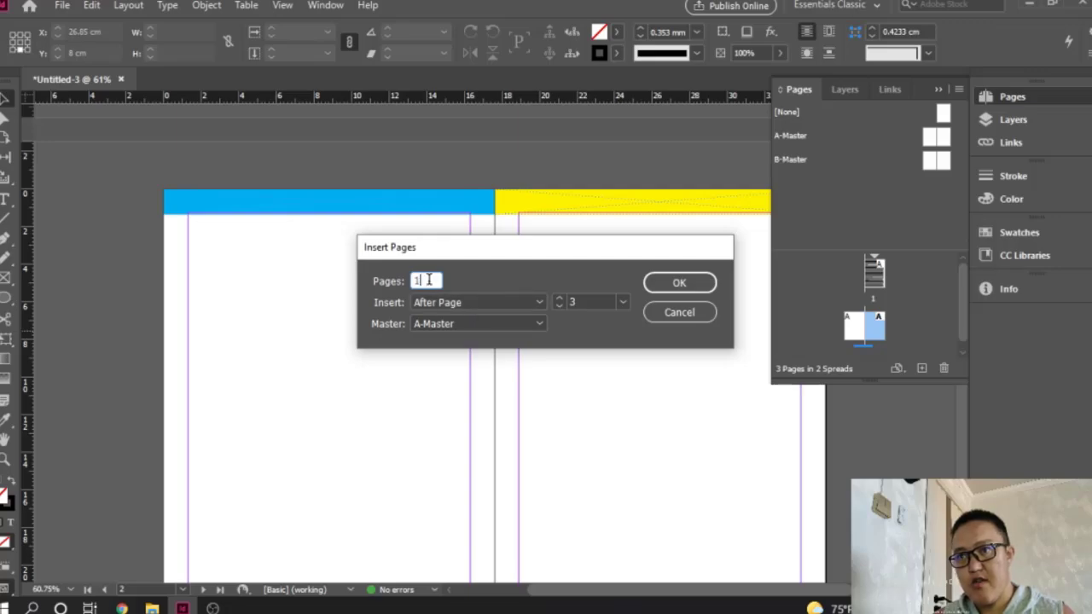
text(2)
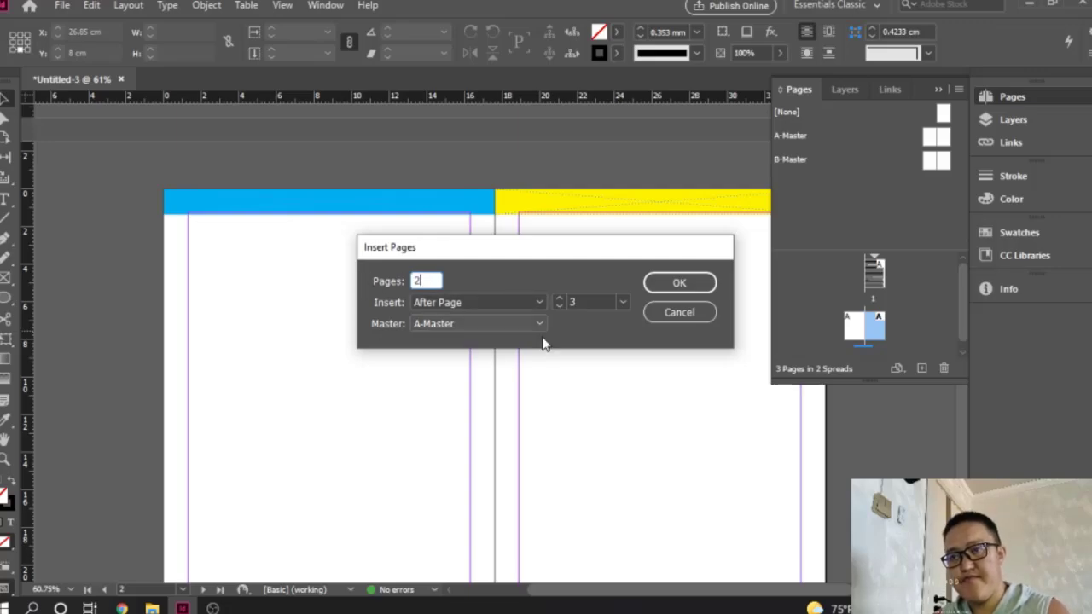
click(499, 322)
click(446, 373)
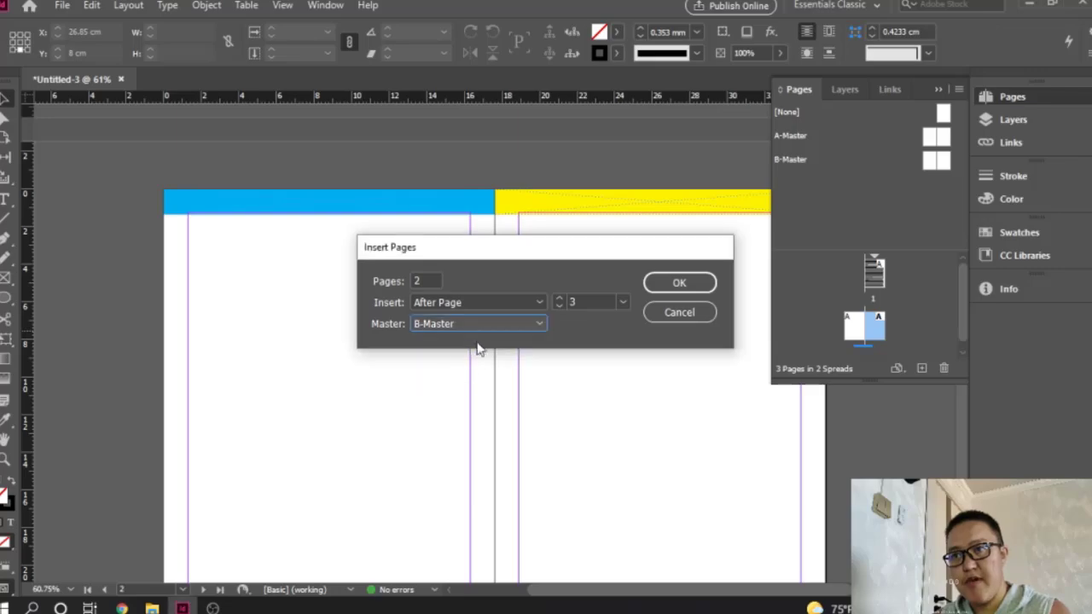
click(679, 282)
Step: Review the header bars across page 1 and the 2–3 and 4–5 spreads
scroll(631, 367, up, 3)
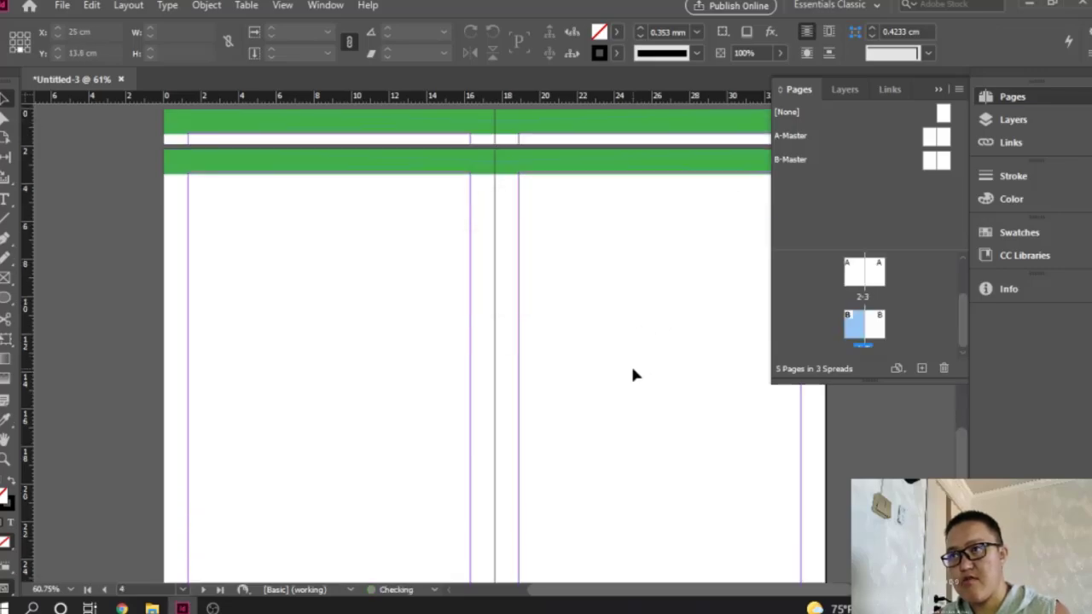
scroll(631, 367, up, 5)
scroll(631, 371, down, 6)
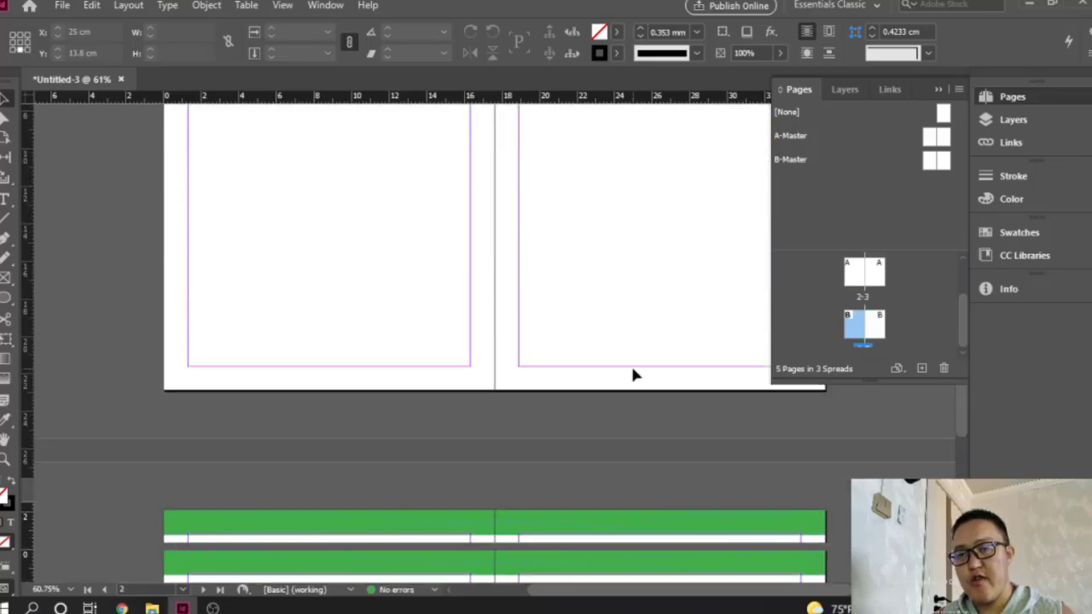
scroll(430, 388, up, 5)
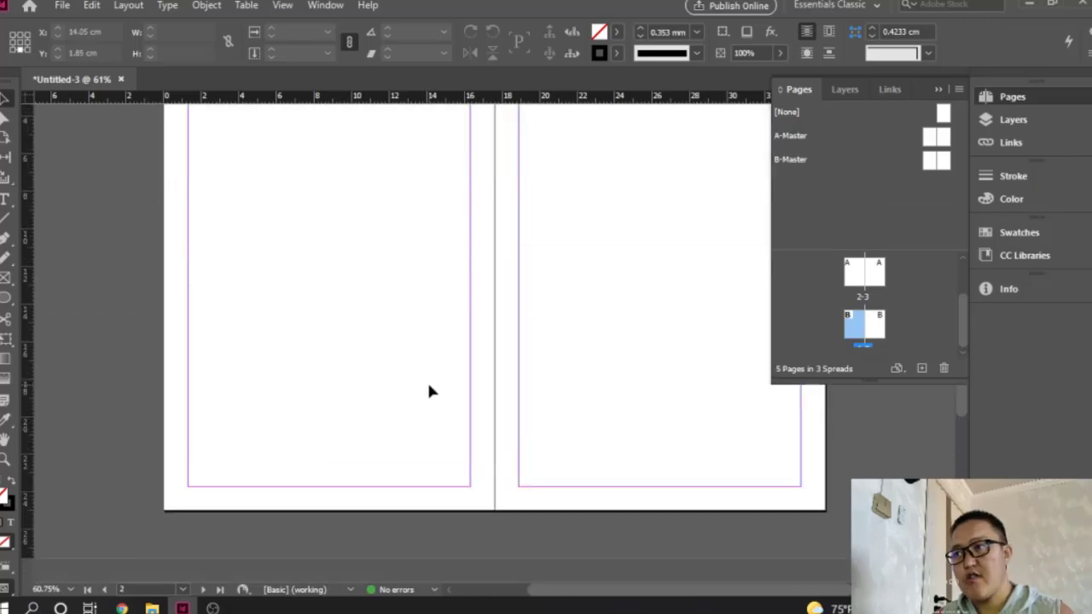
scroll(429, 391, down, 3)
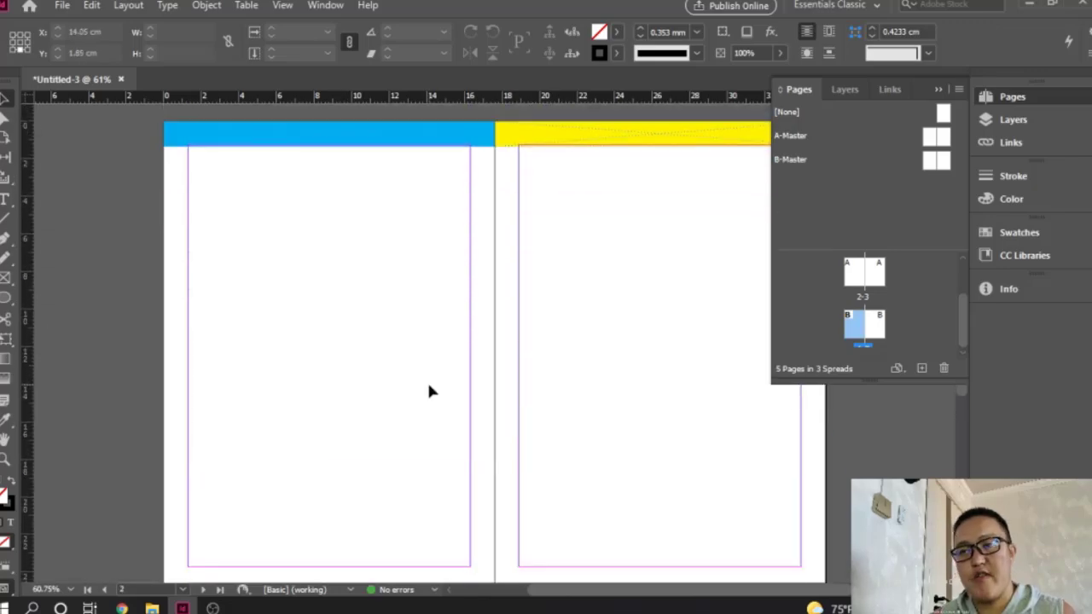
scroll(429, 391, down, 1)
scroll(429, 390, up, 12)
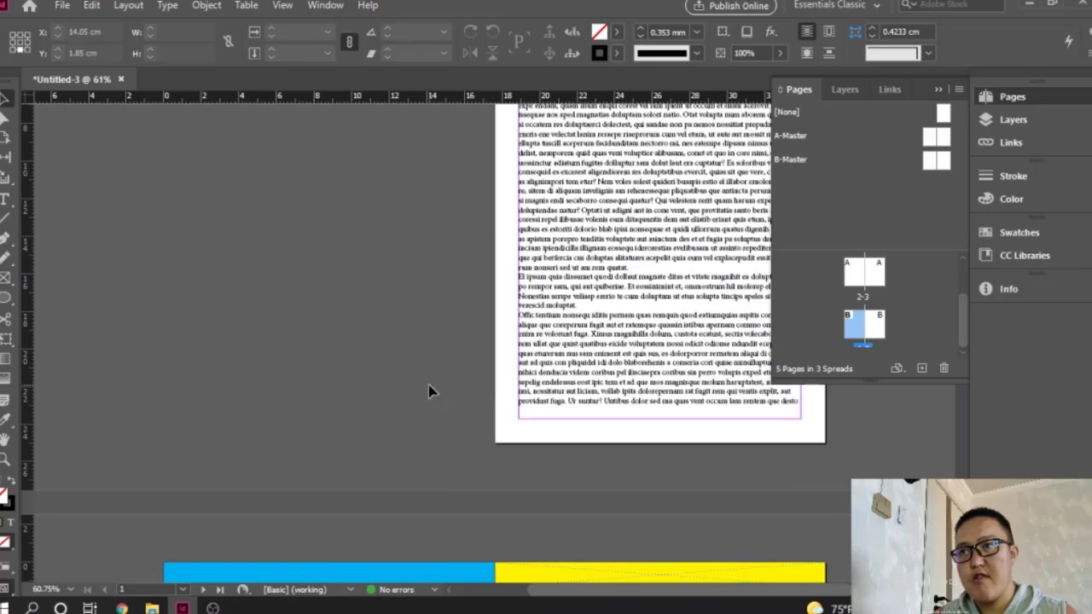
scroll(429, 391, down, 12)
Step: Create a text frame about 7.38 × 22.18 cm along page 2's left margin and fill it with placeholder text
click(14, 205)
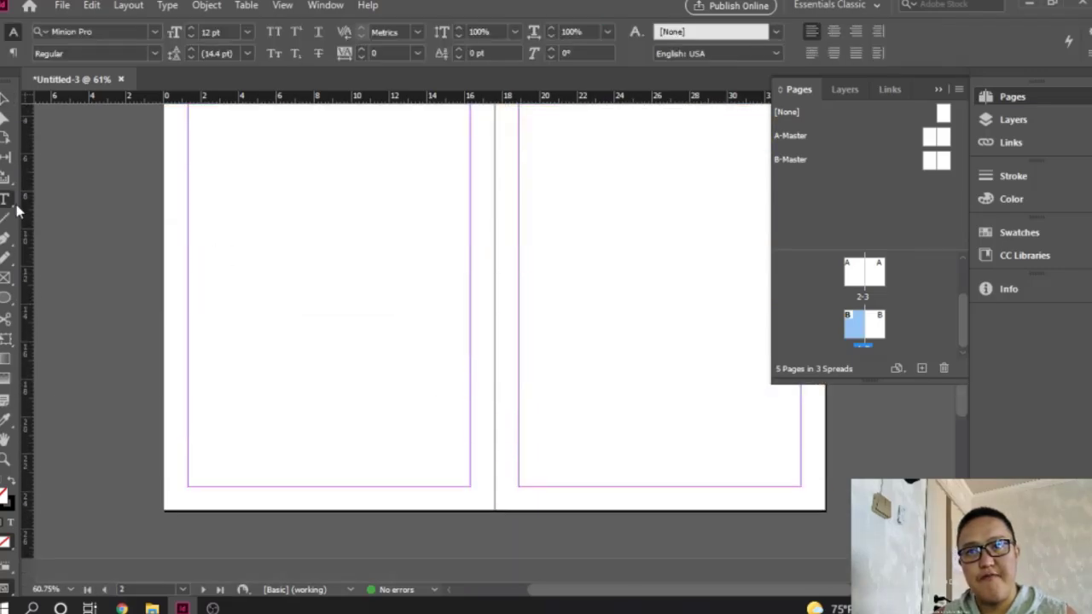
scroll(219, 253, up, 6)
drag(190, 230, 329, 384)
scroll(305, 358, up, 4)
right_click(242, 308)
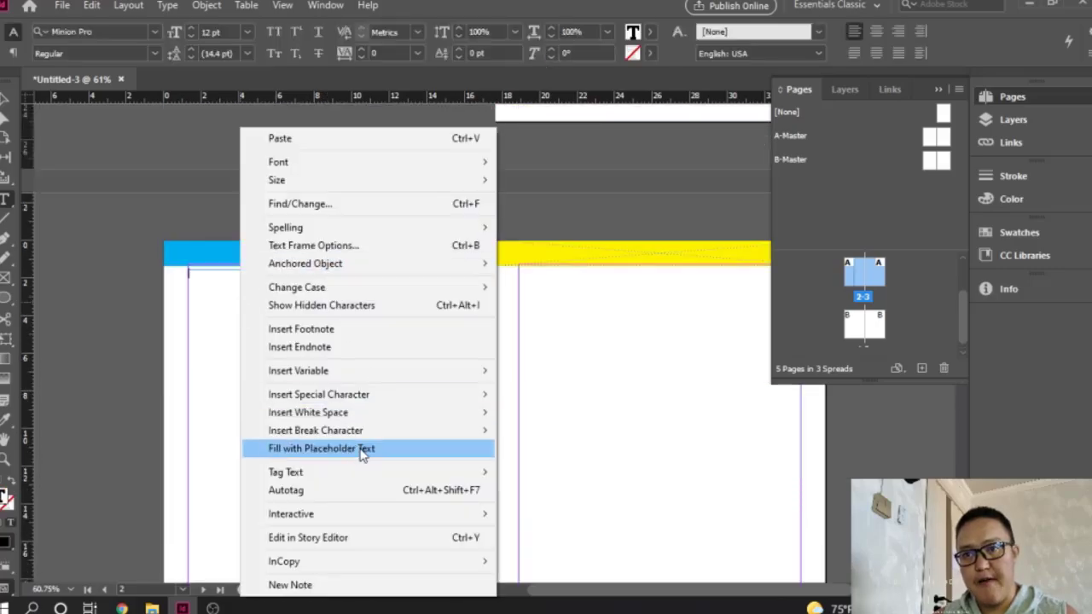
click(358, 449)
Step: Move page 2's text frame slightly up to the top margin and deselect it
click(5, 99)
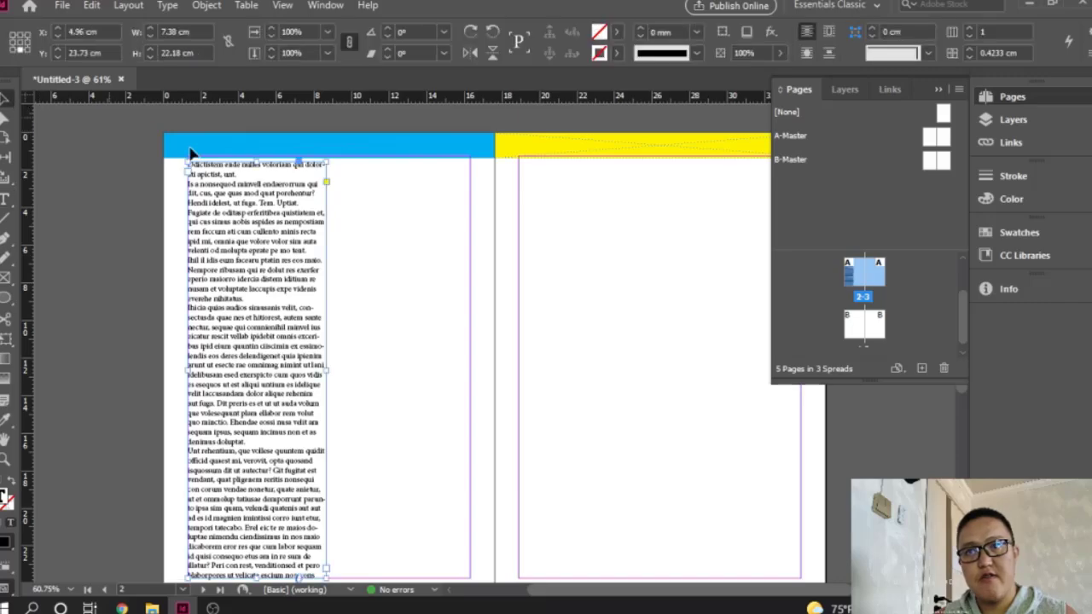
drag(257, 159, 258, 160)
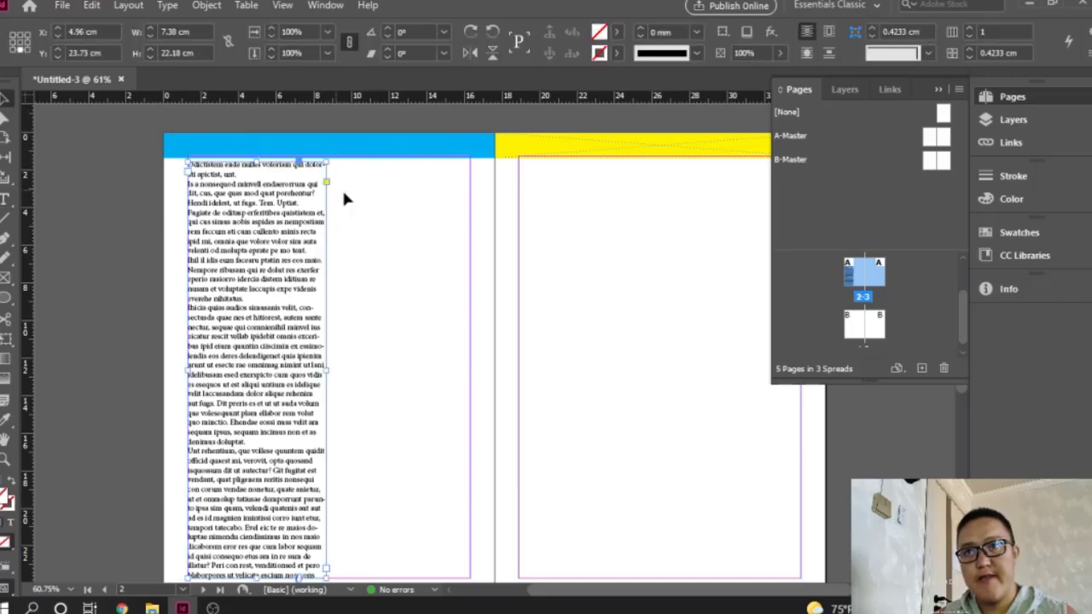
click(352, 244)
drag(288, 250, 274, 271)
click(402, 279)
Step: Draw a rectangular image frame about 7.53 × 5.2 cm beside the text column near page 2's upper right margin
click(7, 279)
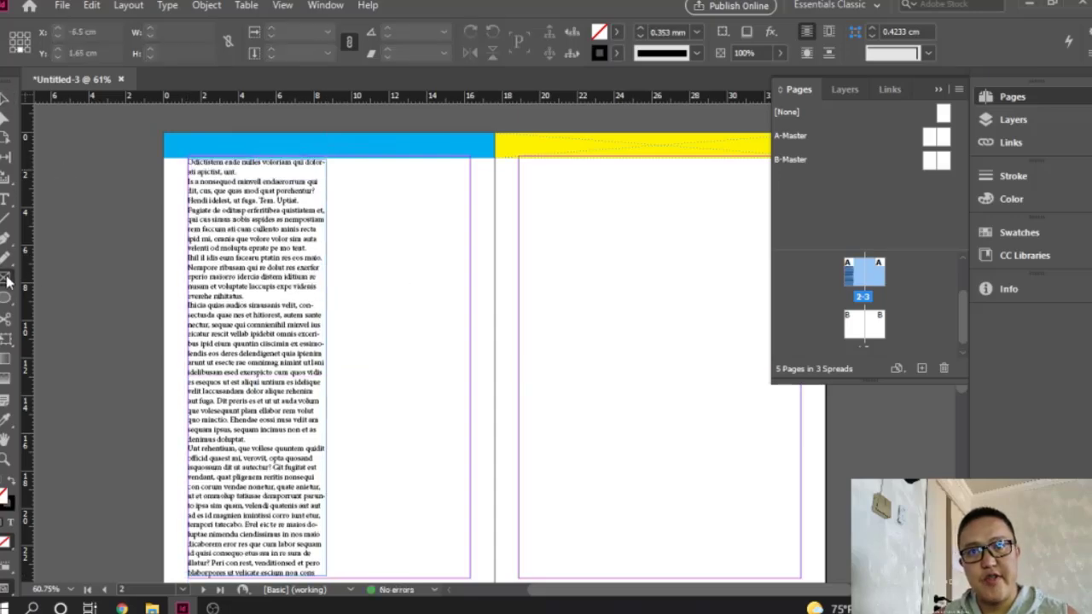
drag(329, 168, 471, 266)
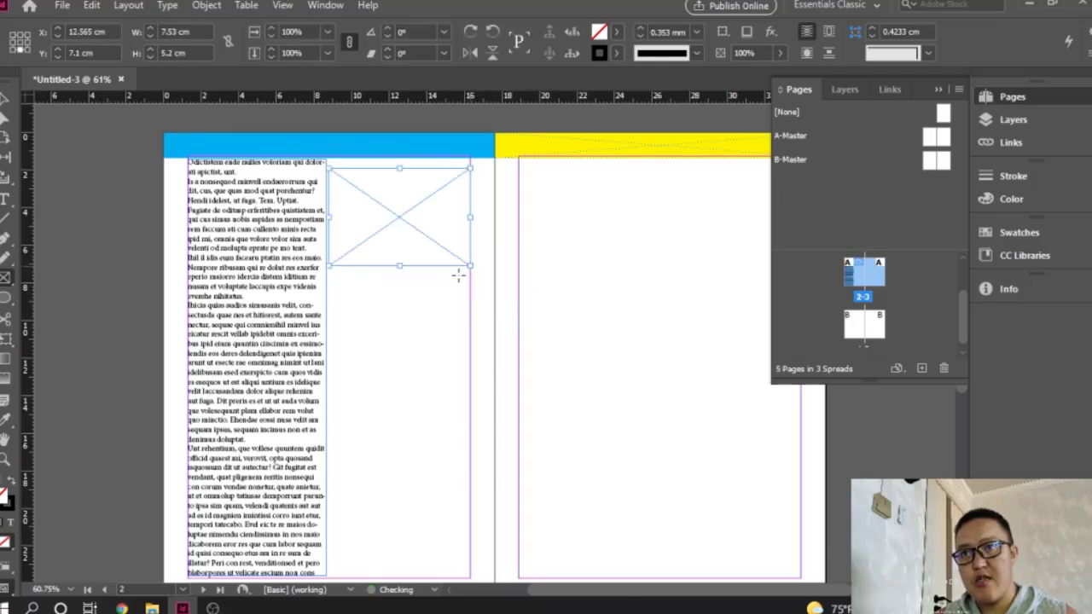
key(v)
right_click(408, 214)
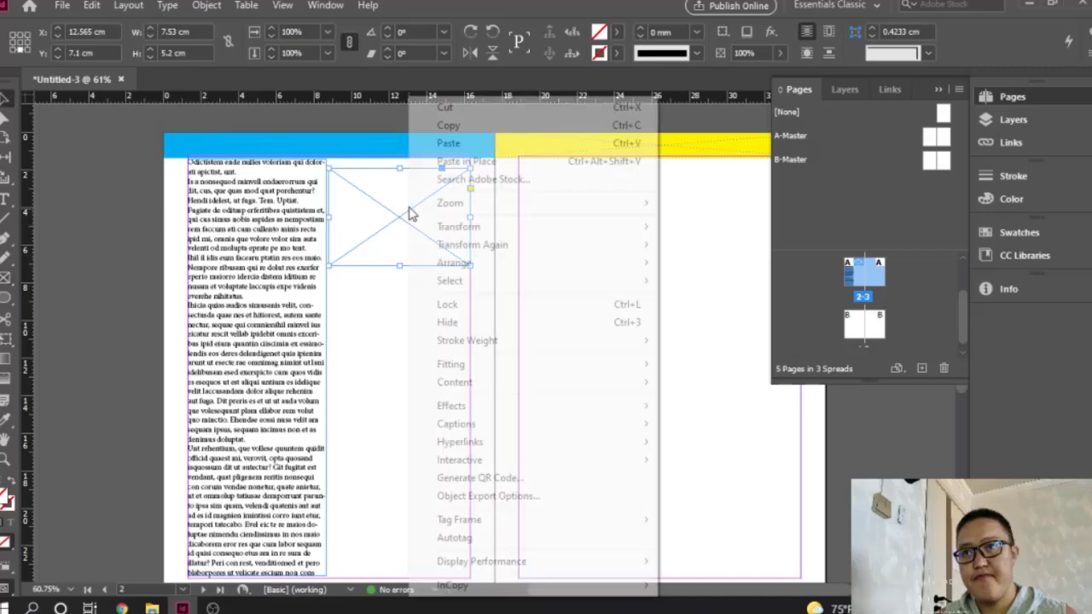
click(397, 214)
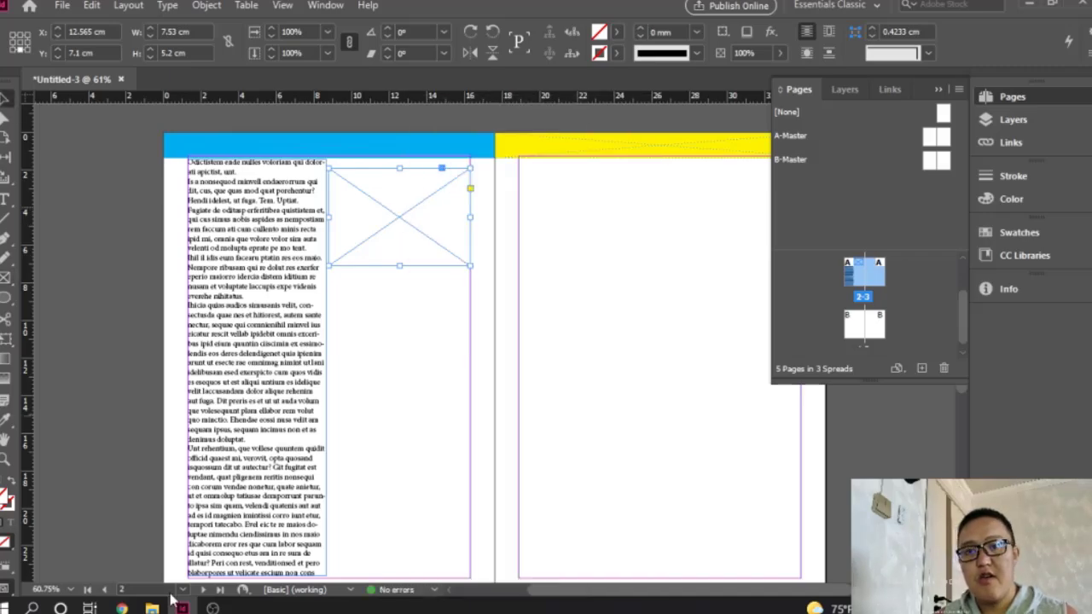
Step: Place an image from the Pictures folder into page 2's empty image frame and deselect it
click(151, 607)
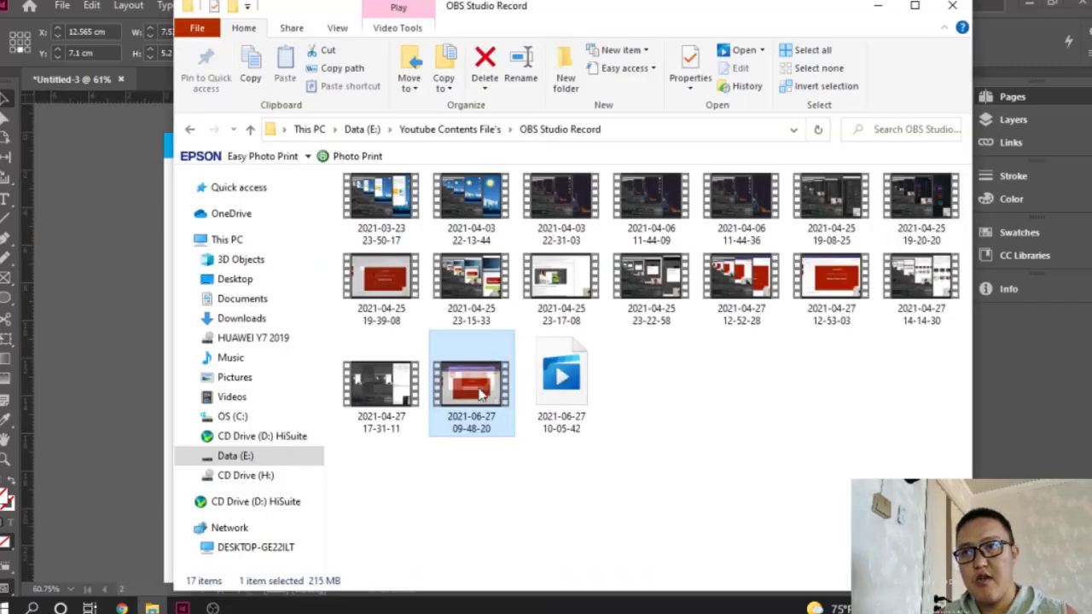
click(242, 299)
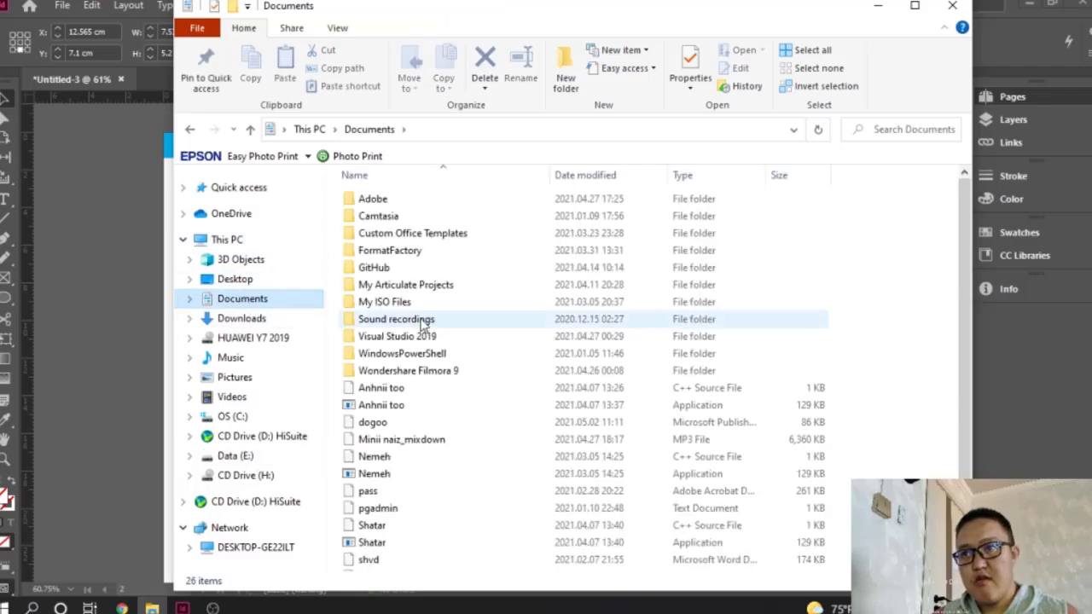
click(242, 378)
drag(382, 335, 403, 183)
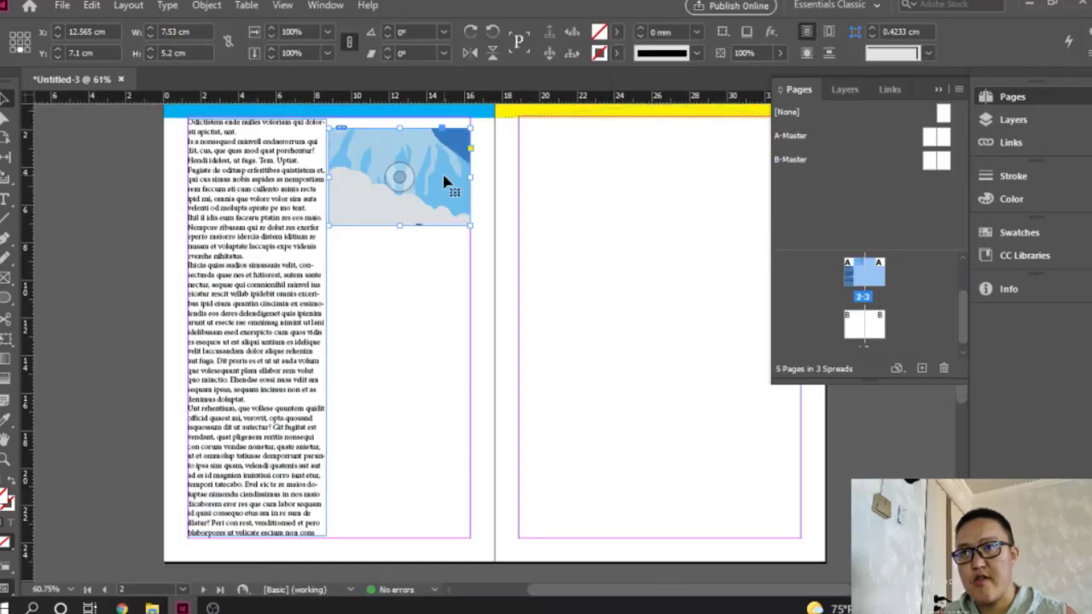
right_click(444, 181)
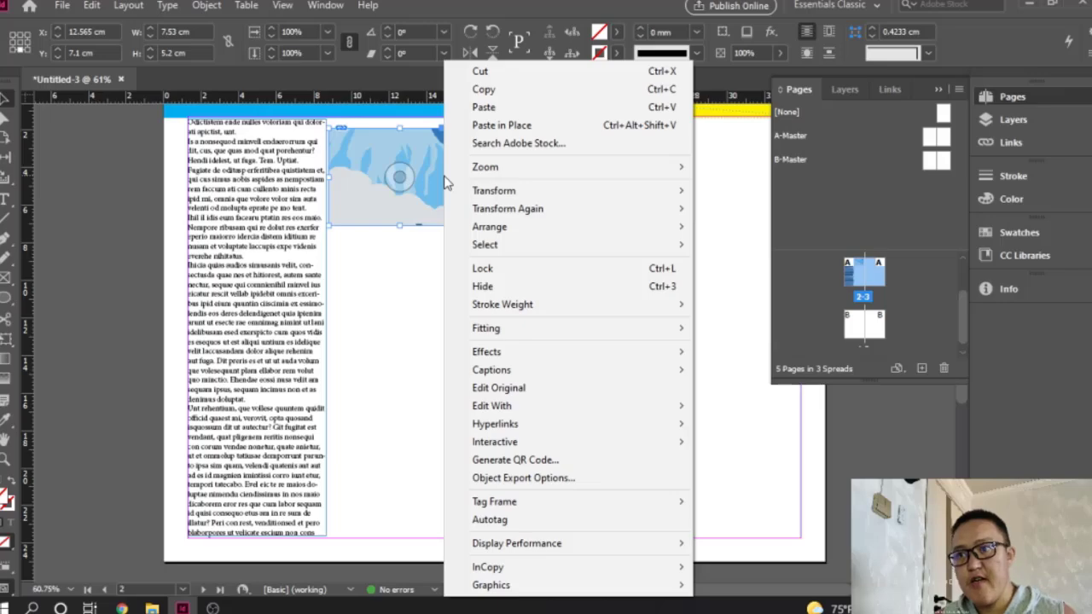
click(450, 309)
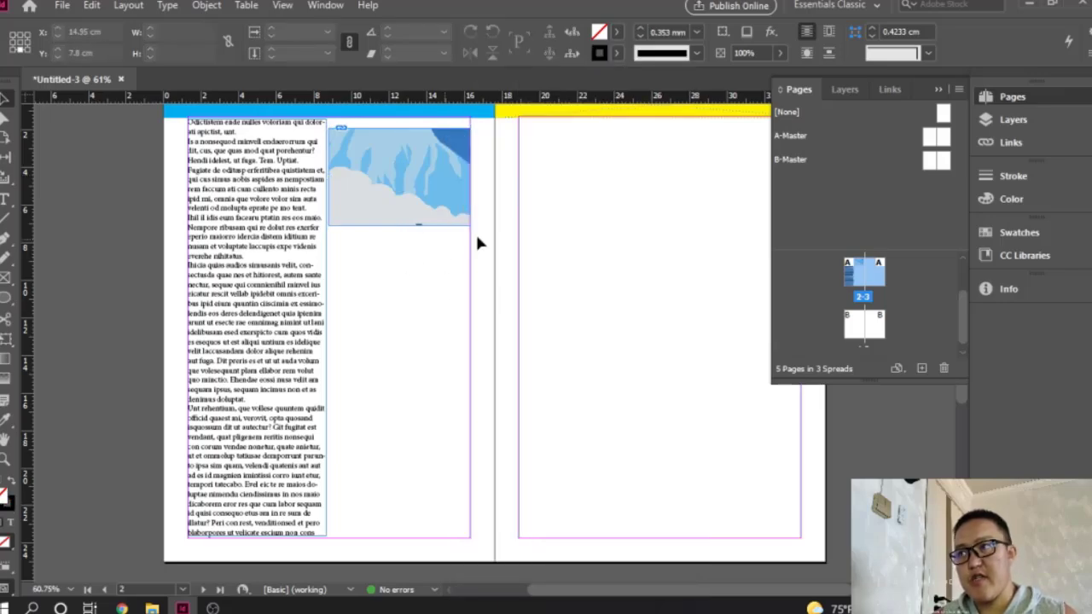
right_click(427, 166)
click(416, 169)
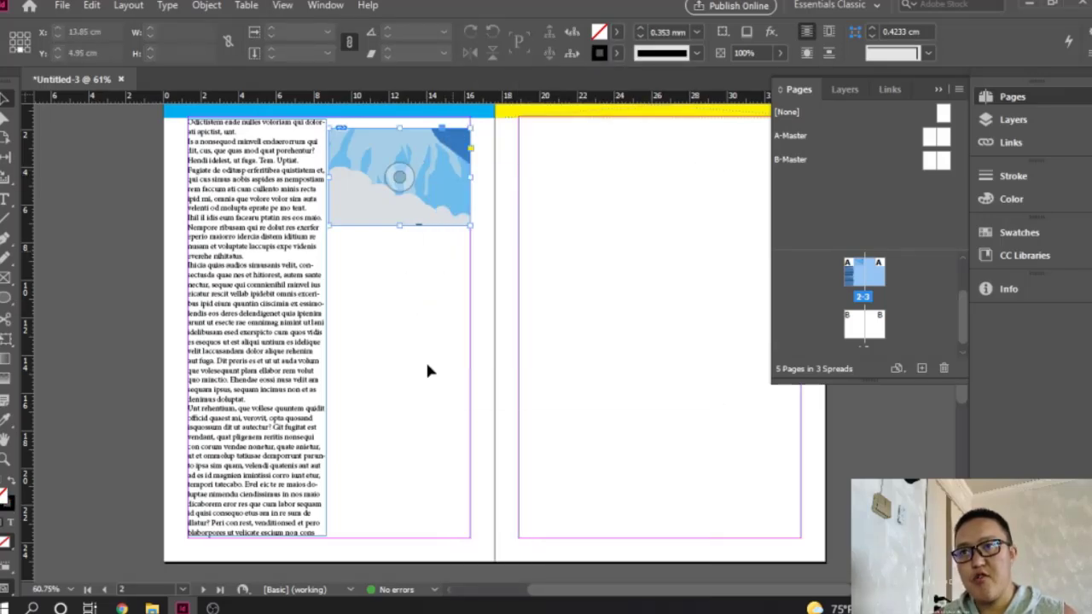
scroll(419, 367, up, 1)
scroll(420, 367, down, 5)
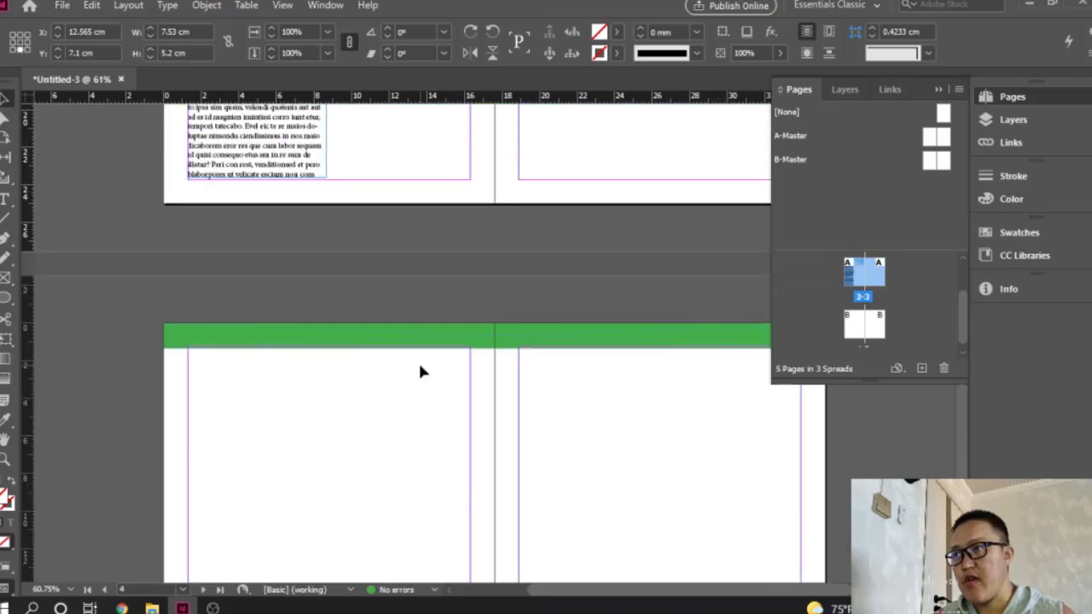
scroll(418, 360, up, 5)
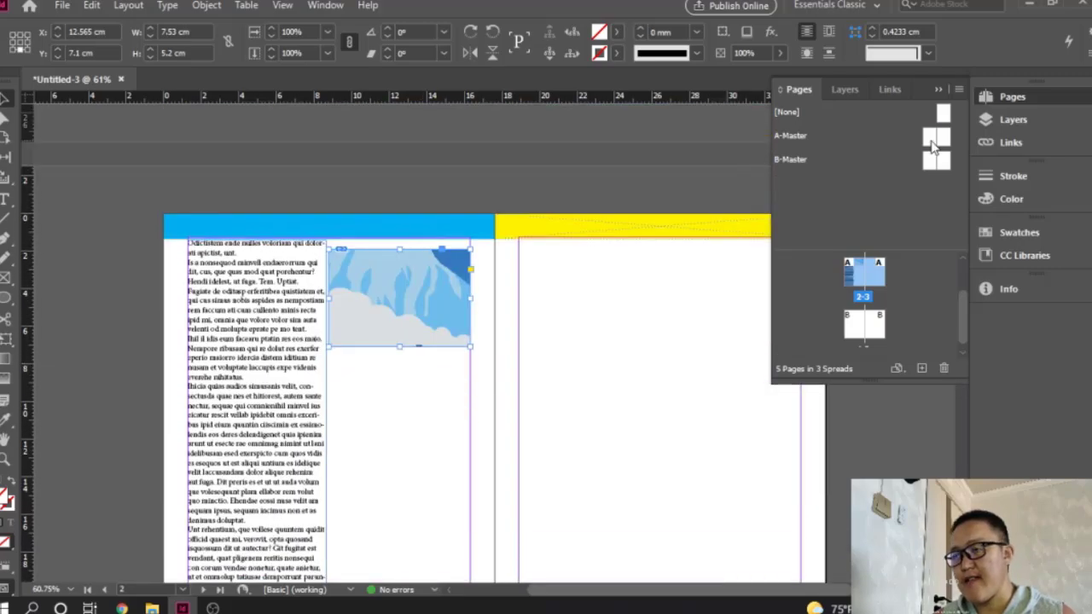
Step: Open the A-Master spread and apply a white-to-black gradient across its blue left-page header bar
double_click(934, 134)
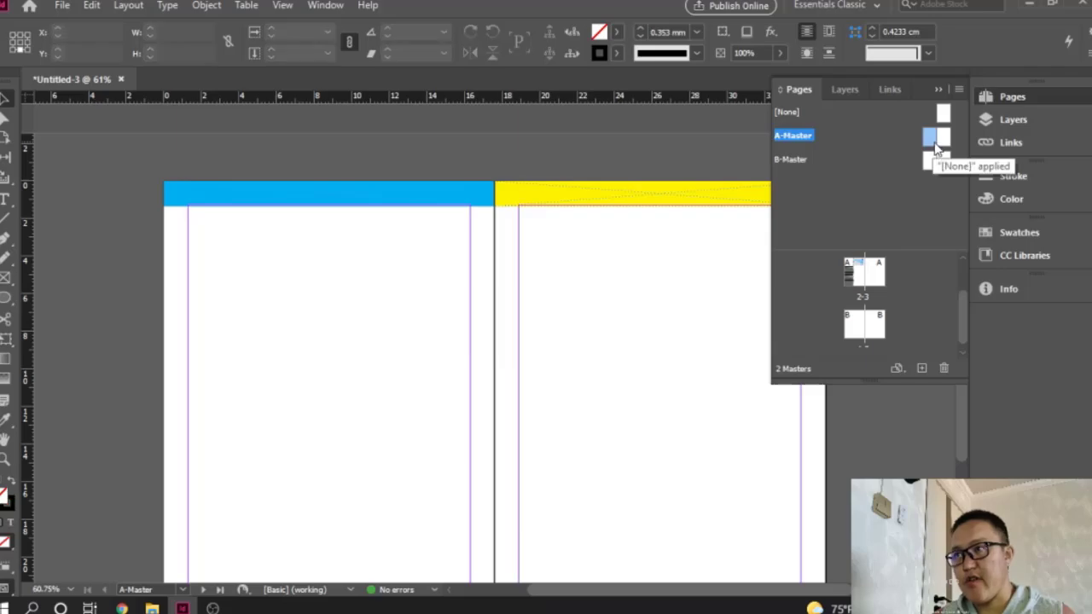
double_click(929, 136)
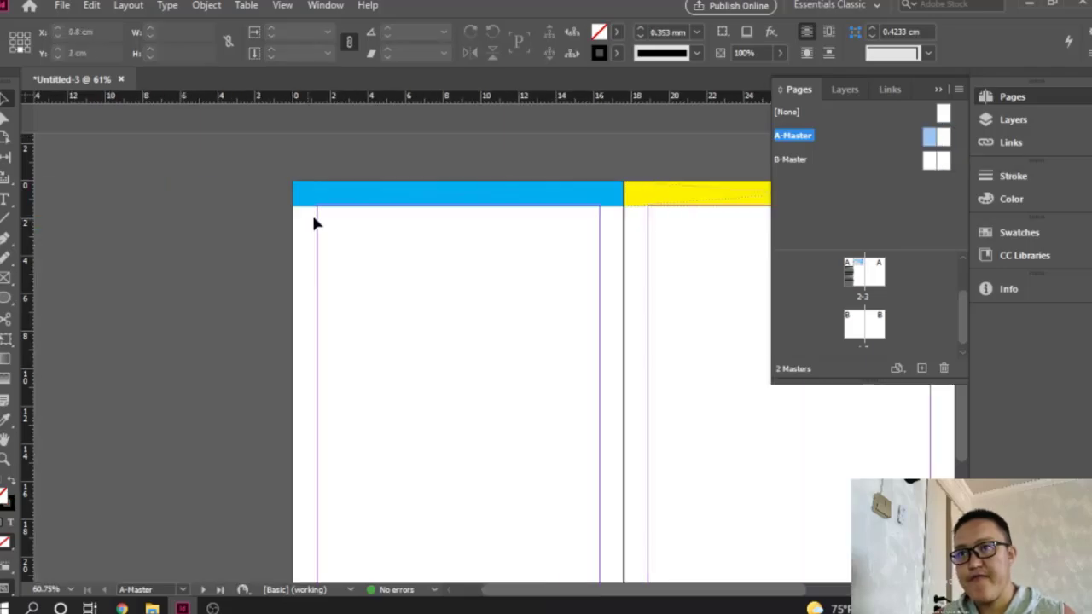
click(410, 195)
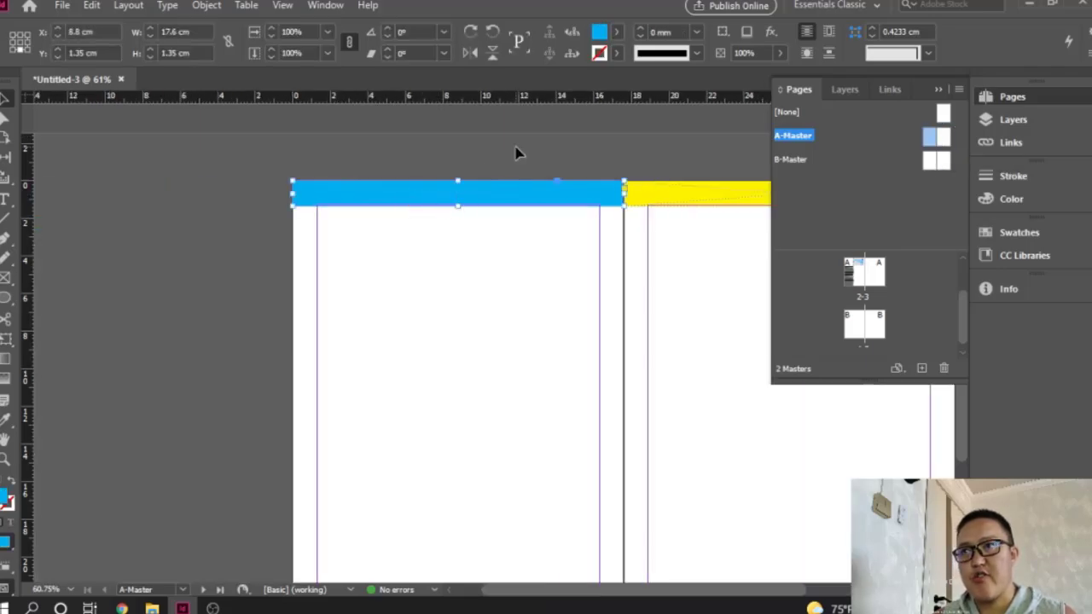
click(616, 34)
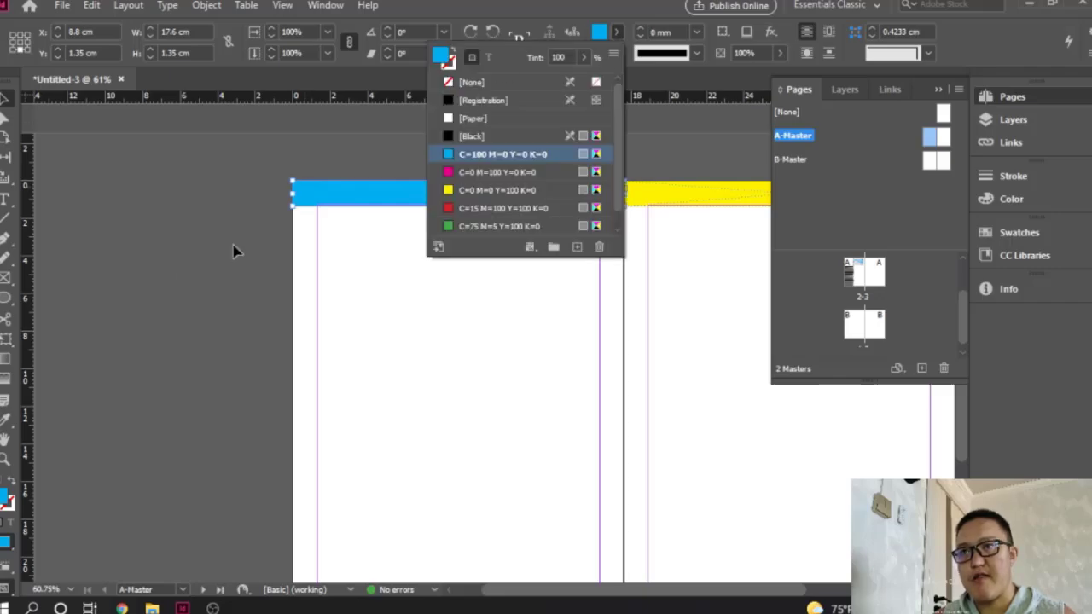
click(90, 307)
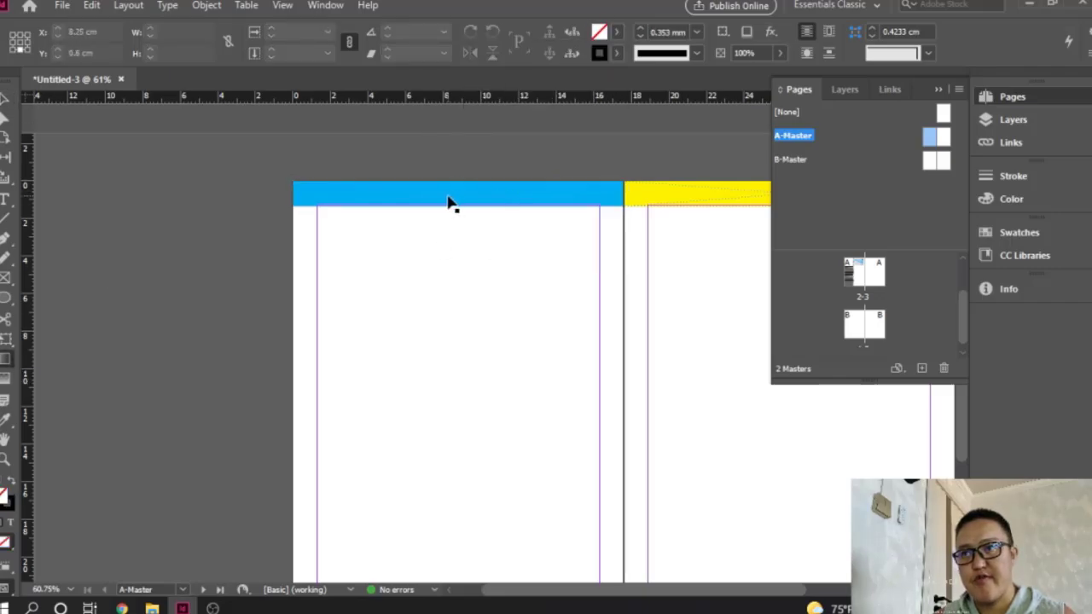
click(413, 198)
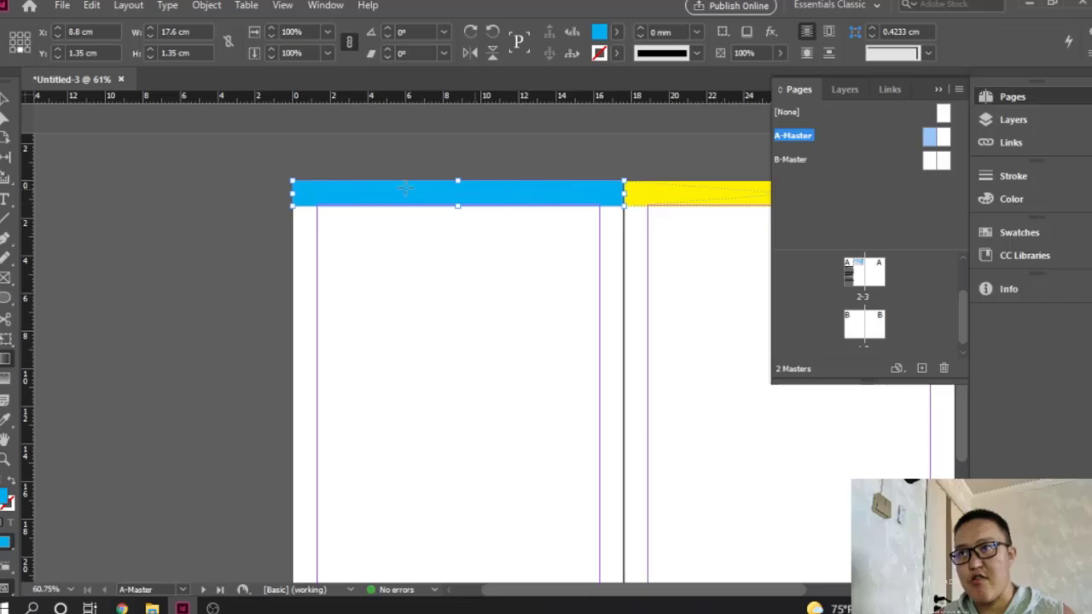
drag(399, 196, 524, 192)
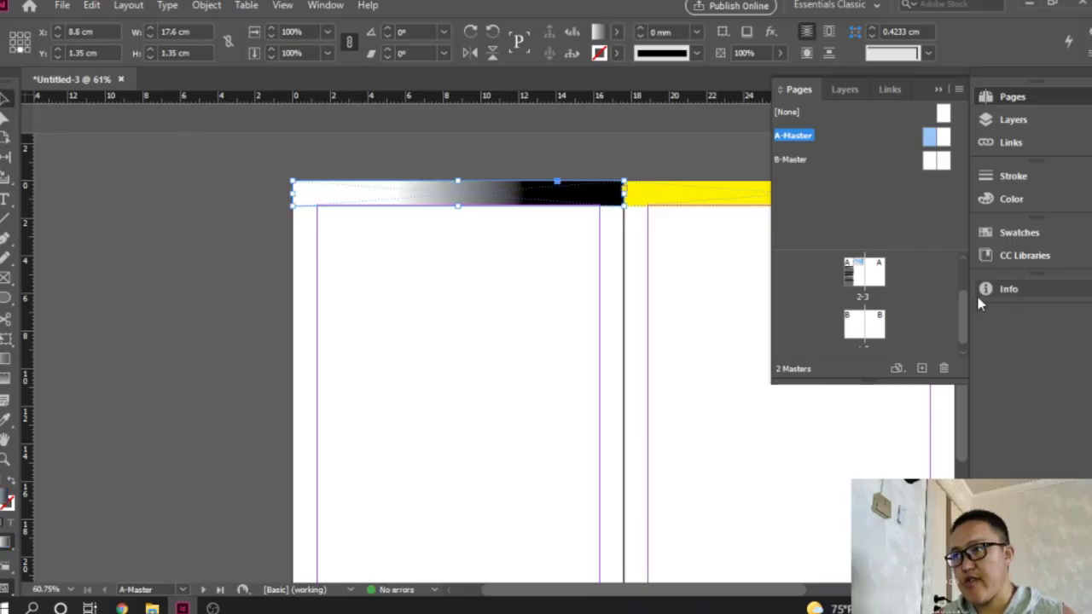
Step: Return to the page 2–3 spread and examine how the master header bars appear on the document pages
double_click(860, 300)
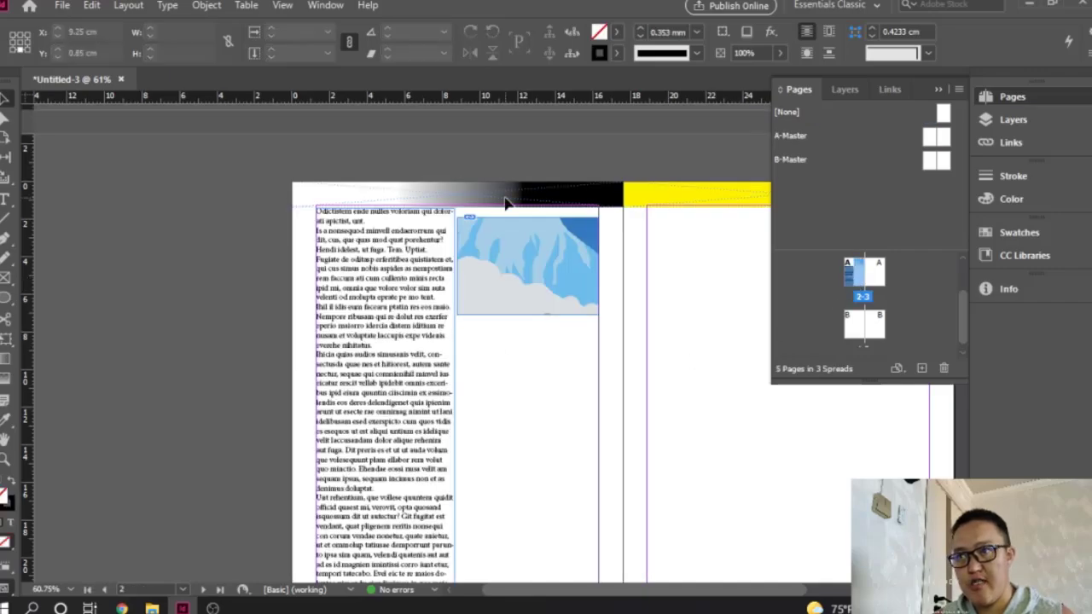
scroll(512, 376, down, 10)
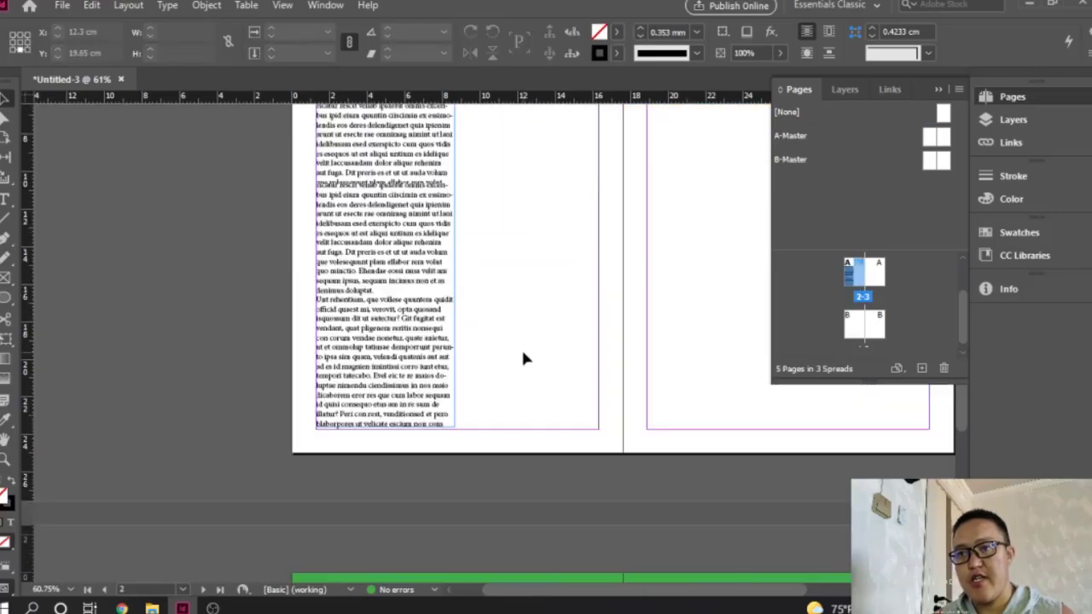
scroll(523, 358, down, 5)
scroll(525, 359, up, 15)
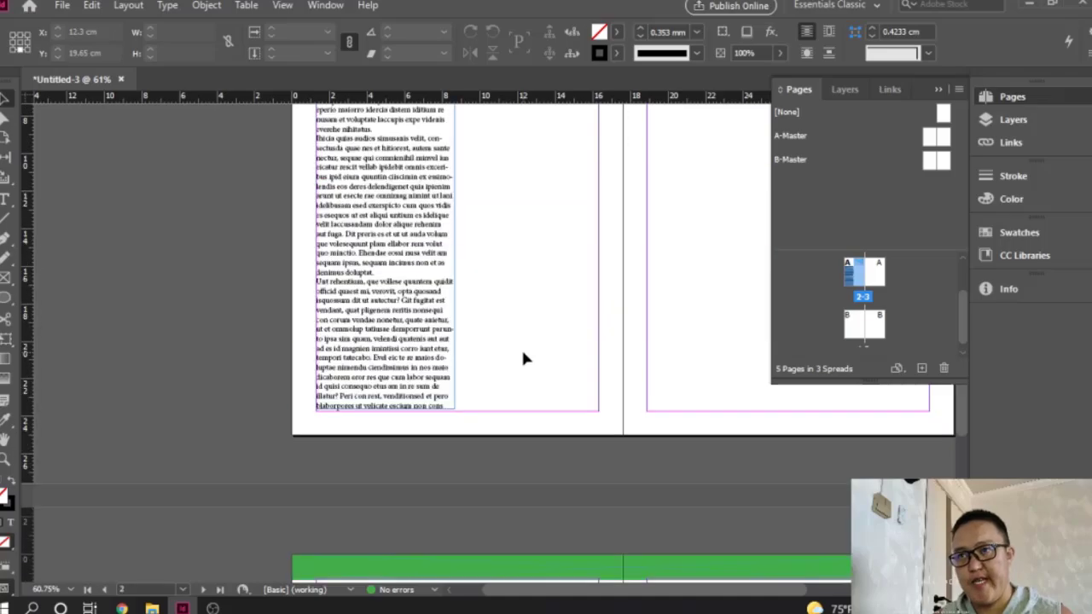
scroll(525, 358, down, 5)
scroll(523, 359, down, 7)
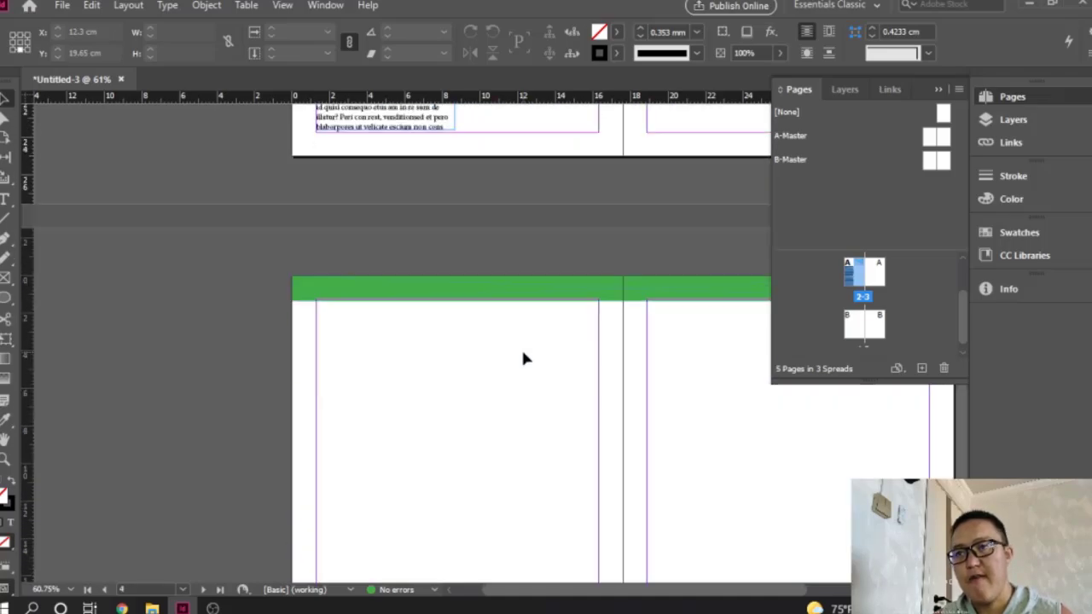
scroll(524, 358, up, 10)
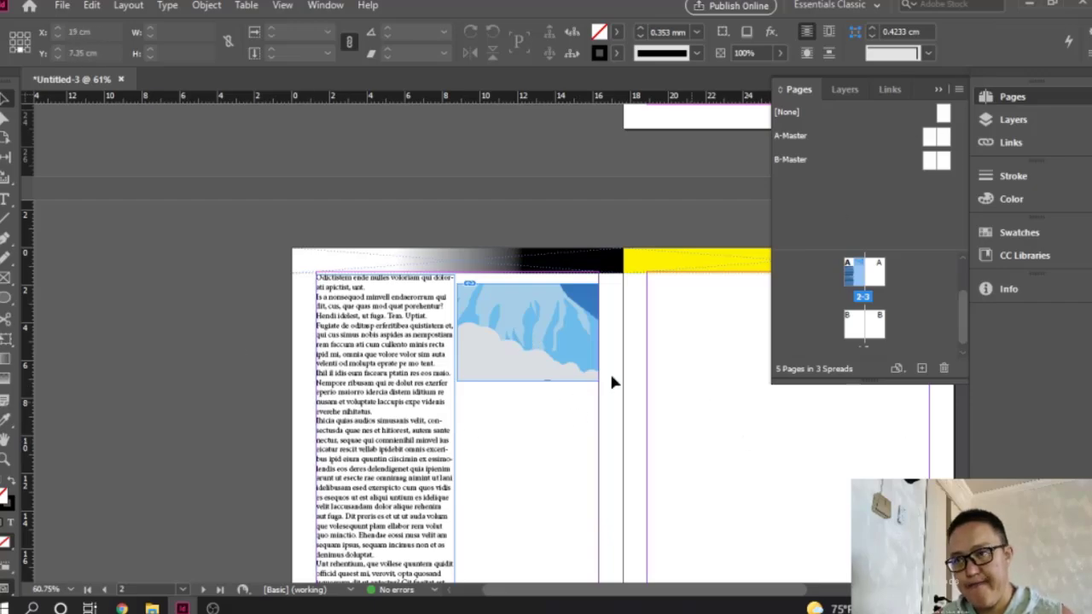
scroll(524, 380, down, 8)
scroll(524, 381, up, 7)
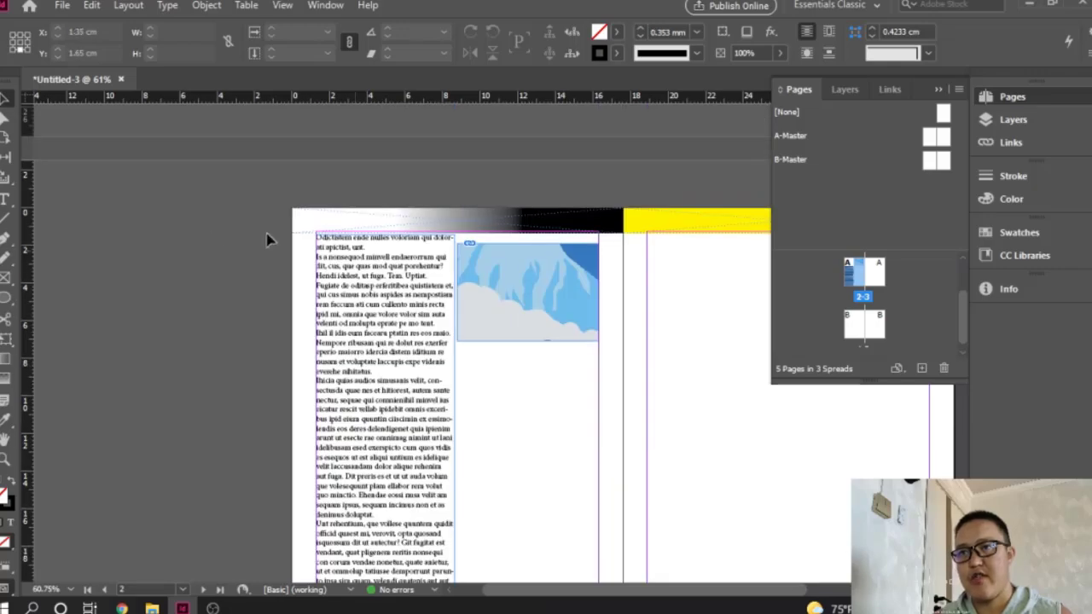
Step: Open the A-Master spread and draw a rectangular image frame about 17.6 × 25 cm covering its entire left page
click(934, 139)
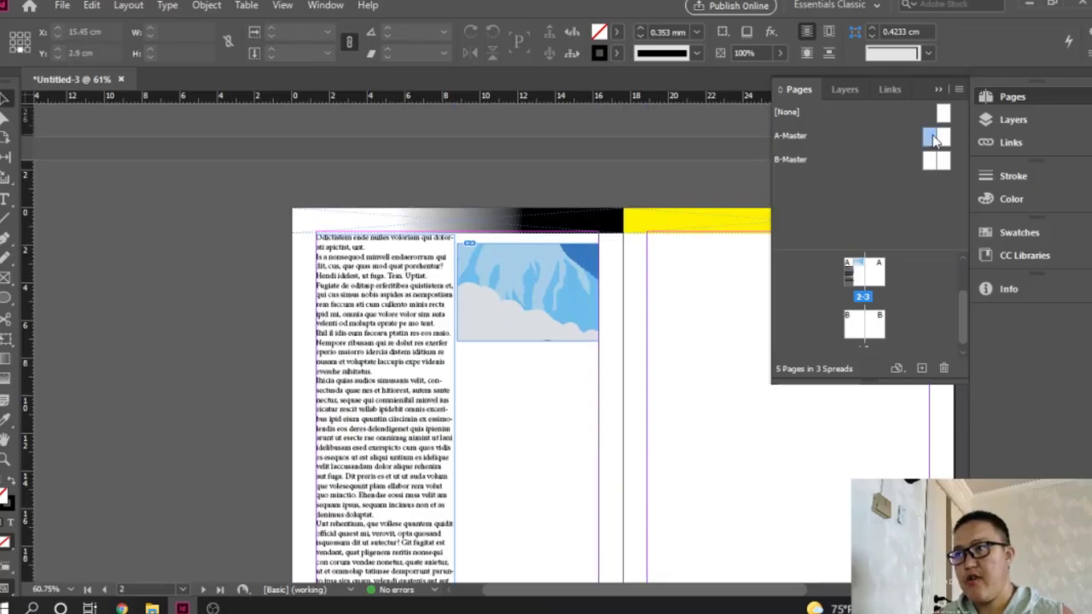
double_click(934, 139)
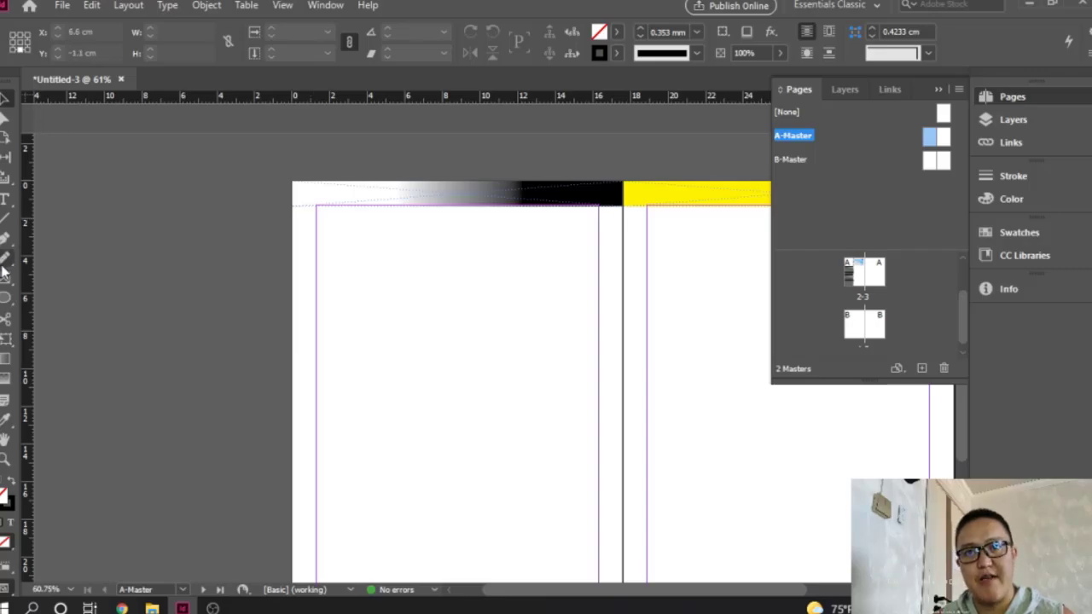
mouse_move(296, 187)
mouse_down()
mouse_move(463, 452)
mouse_move(597, 589)
mouse_move(617, 494)
mouse_move(623, 506)
mouse_up()
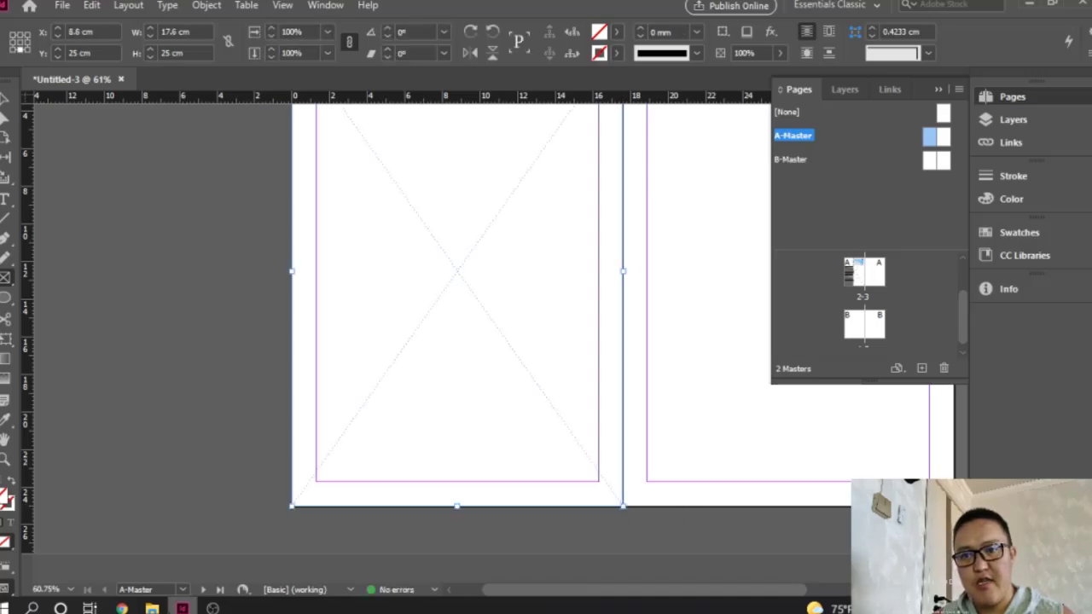
Step: Place the nega image from the Pictures folder into the full-page frame on A-Master's left page
click(152, 608)
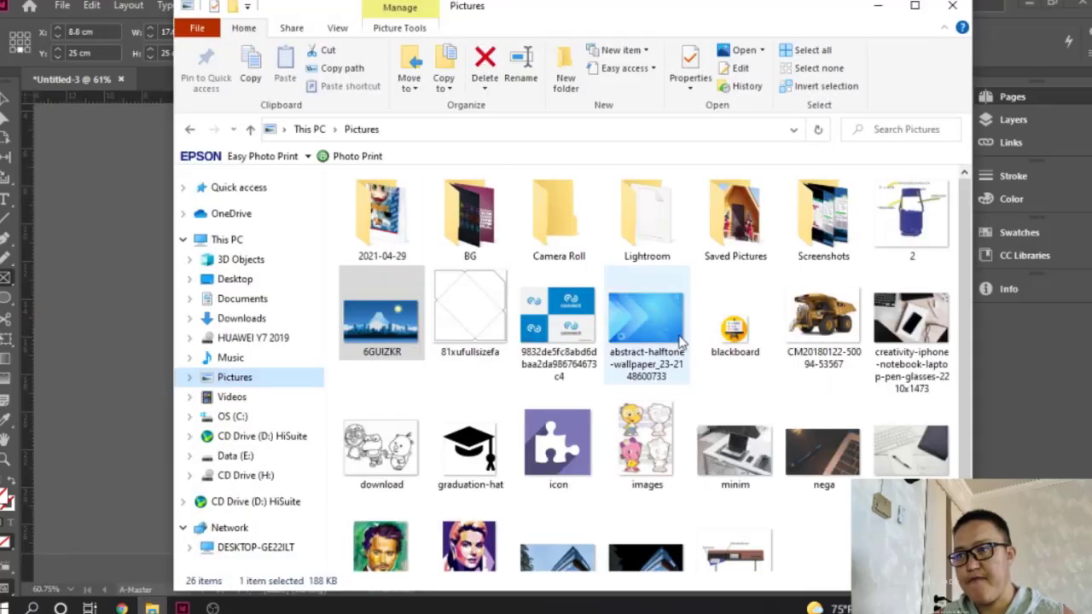
scroll(730, 418, down, 1)
drag(817, 399, 455, 241)
scroll(471, 254, up, 2)
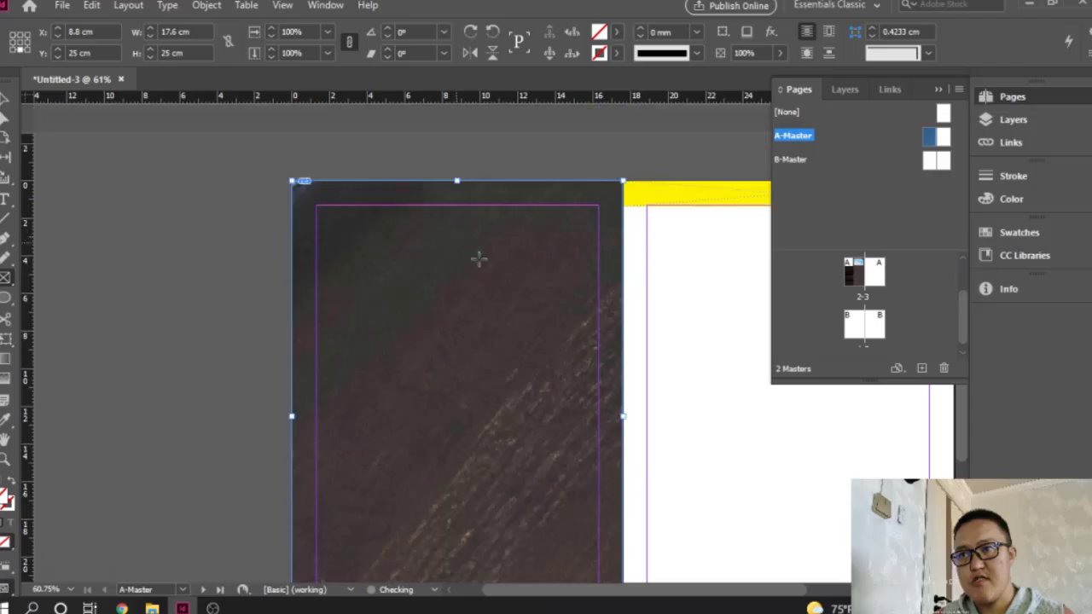
Step: Open the page 2–3 spread and examine the master background image behind page 2's text and picture
scroll(495, 263, down, 2)
scroll(508, 265, up, 2)
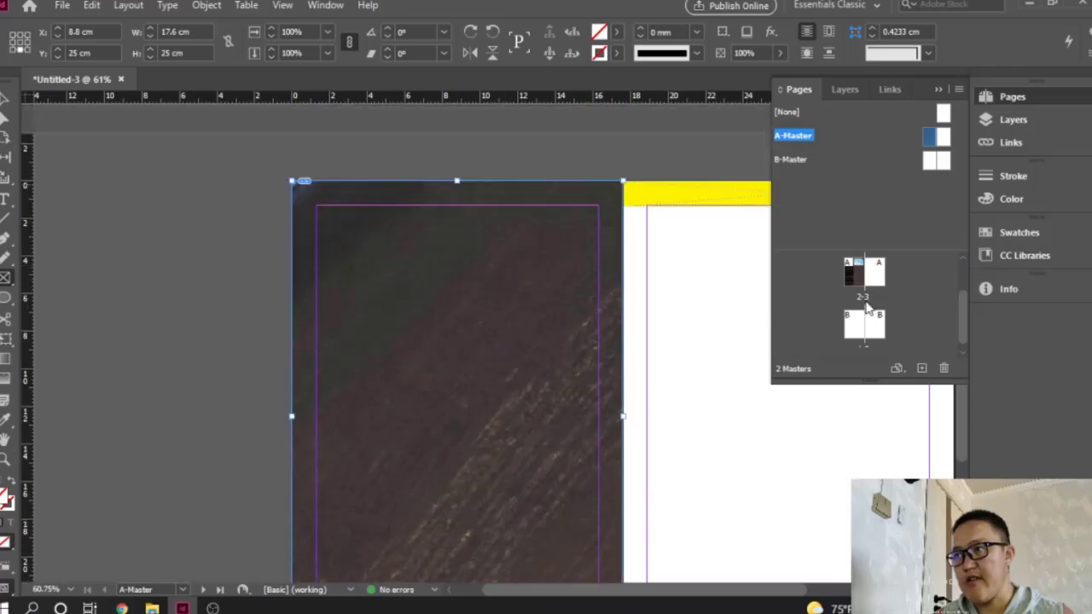
double_click(862, 295)
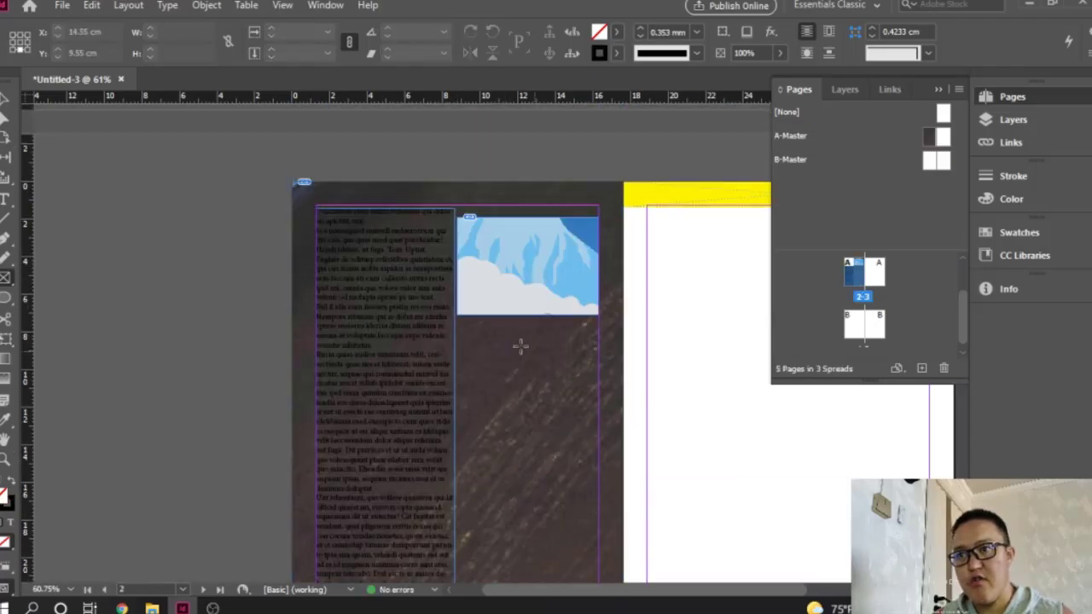
scroll(515, 342, down, 2)
scroll(512, 333, up, 3)
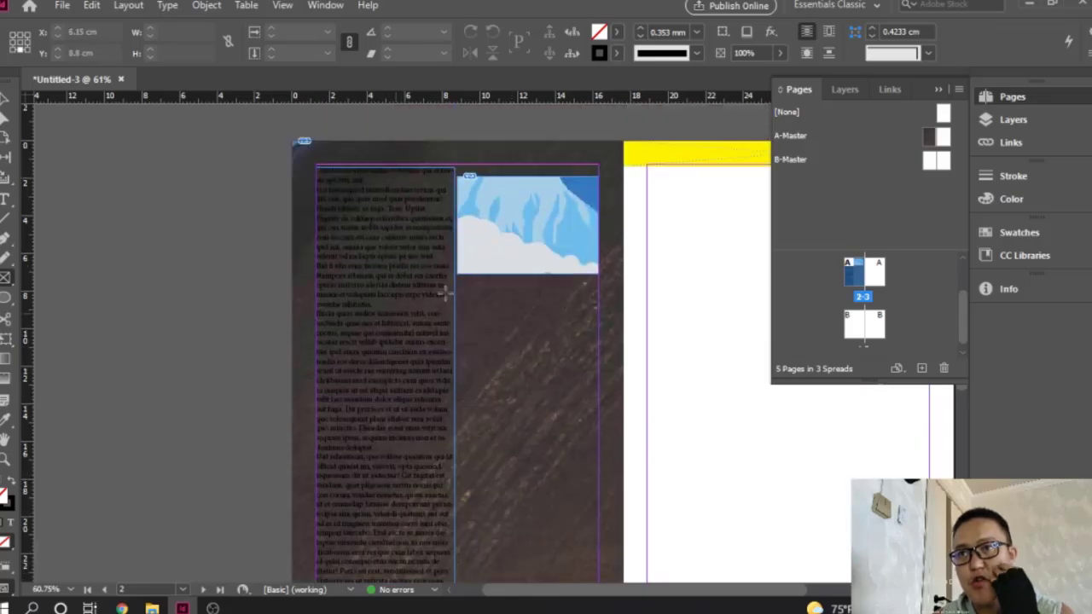
scroll(529, 350, down, 3)
scroll(529, 341, up, 4)
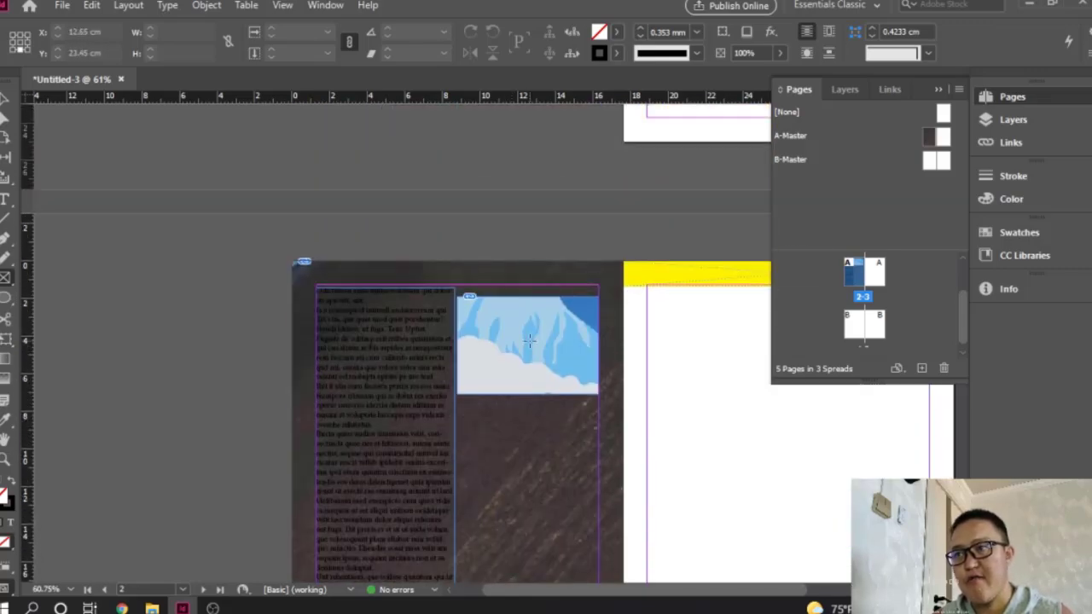
Step: Reopen the A-Master spread, select its left-page background image and apply Fill Frame Proportionally fitting
click(936, 143)
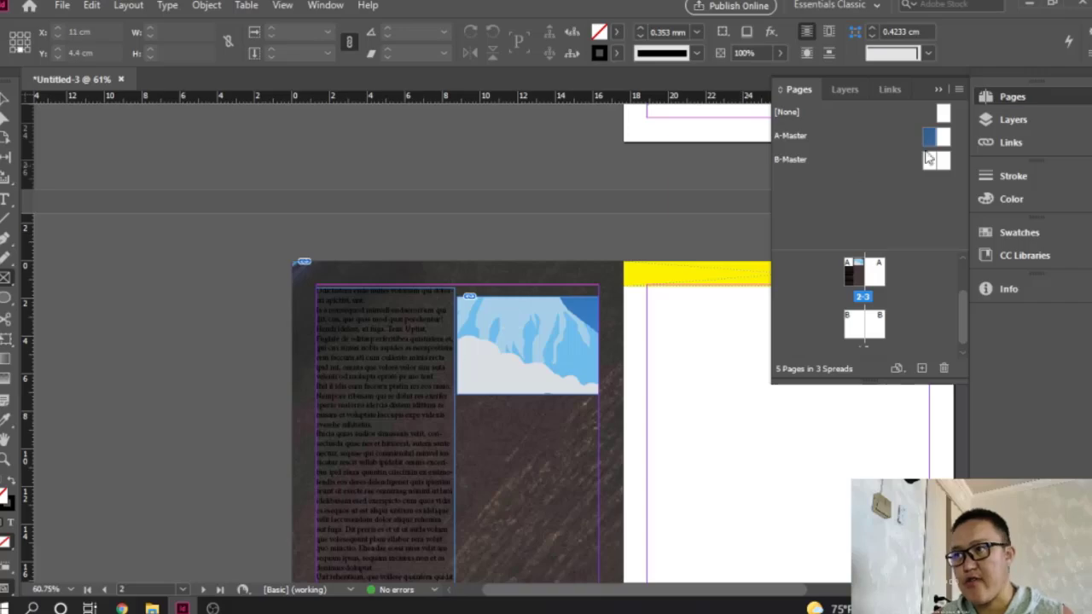
double_click(938, 143)
click(439, 271)
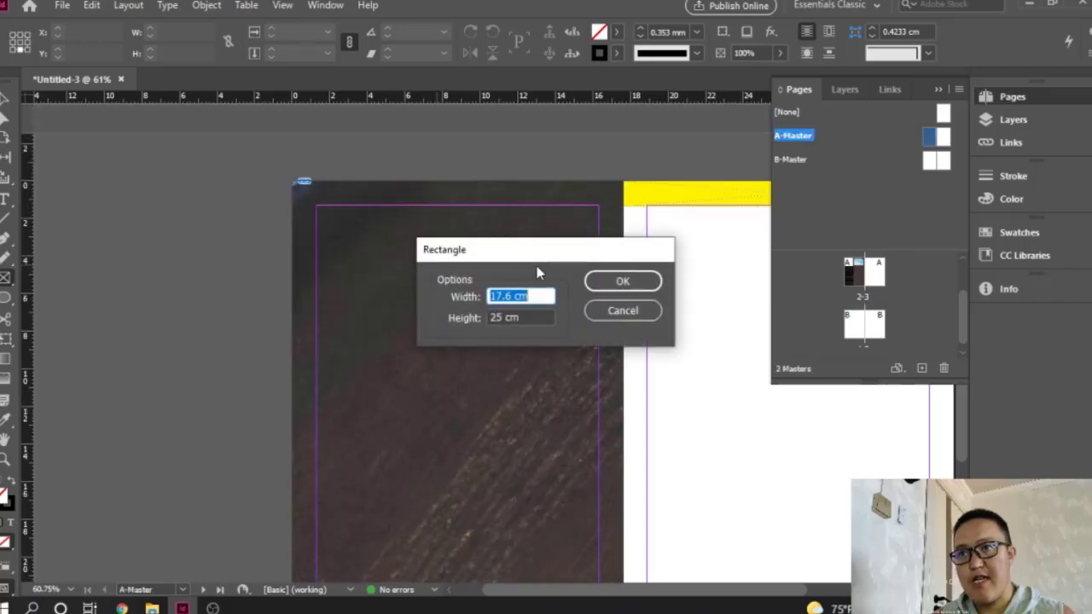
click(623, 310)
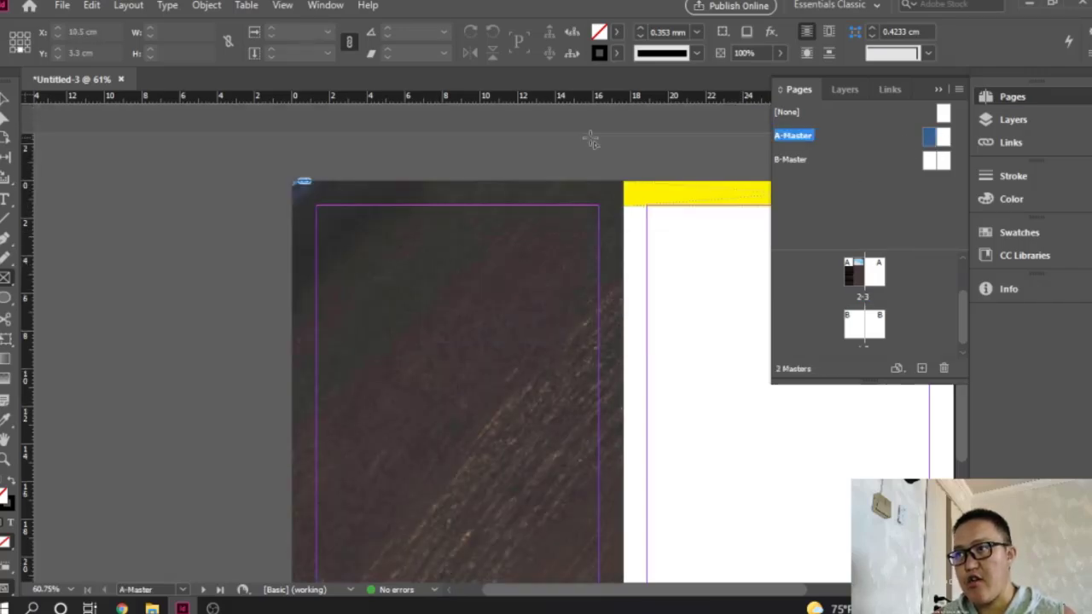
click(5, 99)
right_click(495, 309)
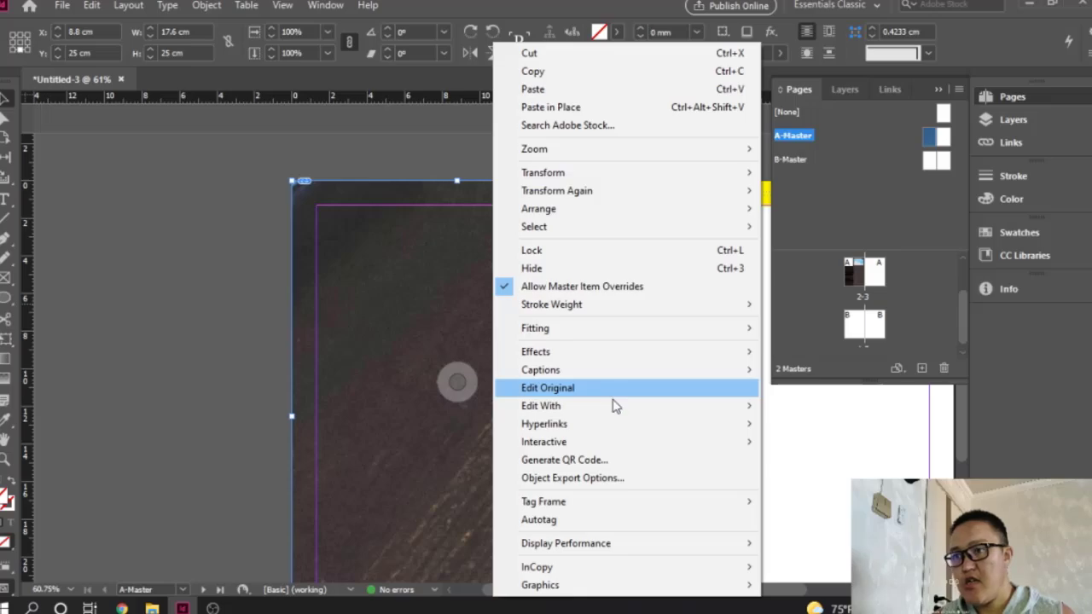
mouse_move(621, 413)
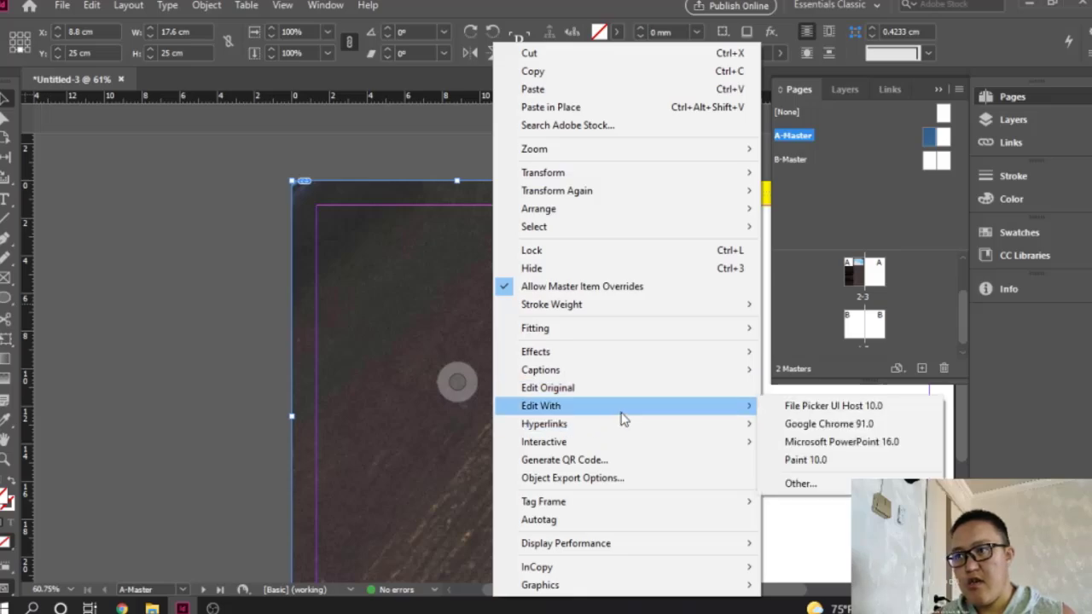
mouse_move(596, 545)
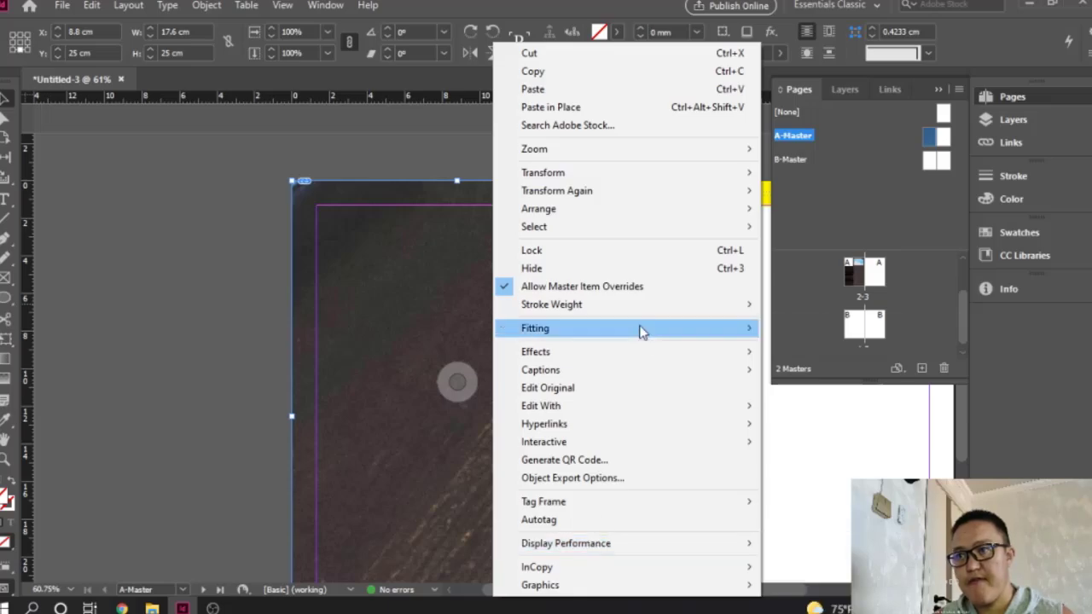
mouse_move(641, 330)
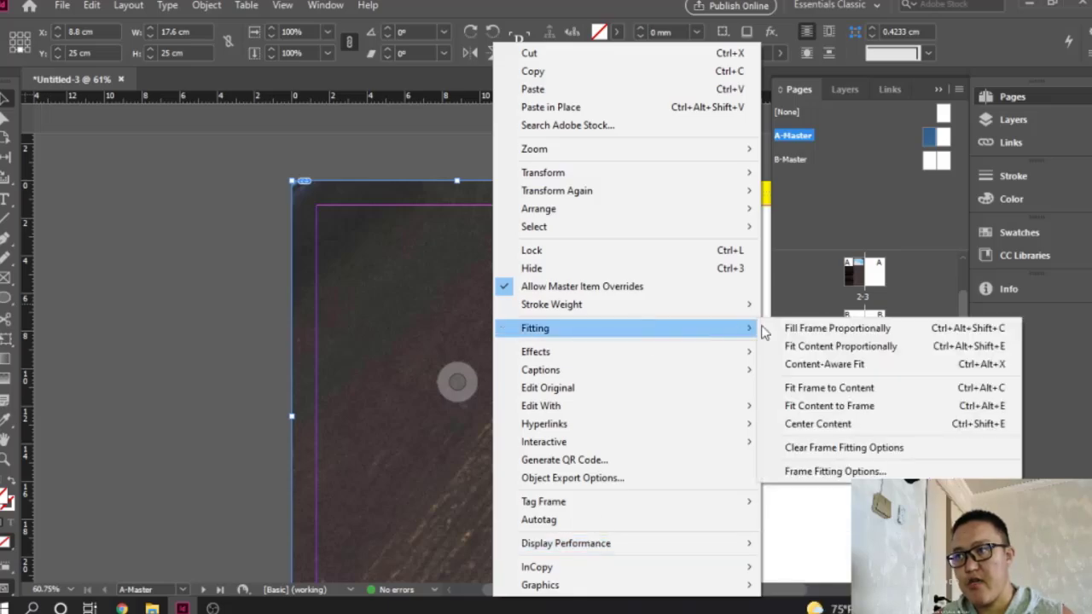
click(833, 330)
Step: Apply Content-Aware Fit to the background image on A-Master's left page
scroll(512, 316, down, 3)
right_click(527, 328)
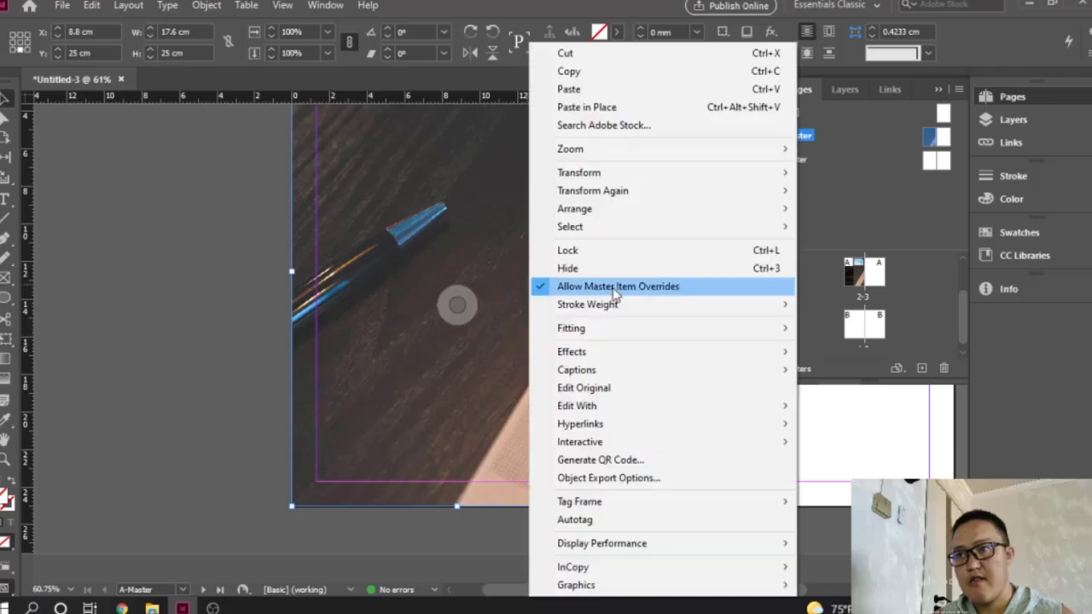
mouse_move(636, 331)
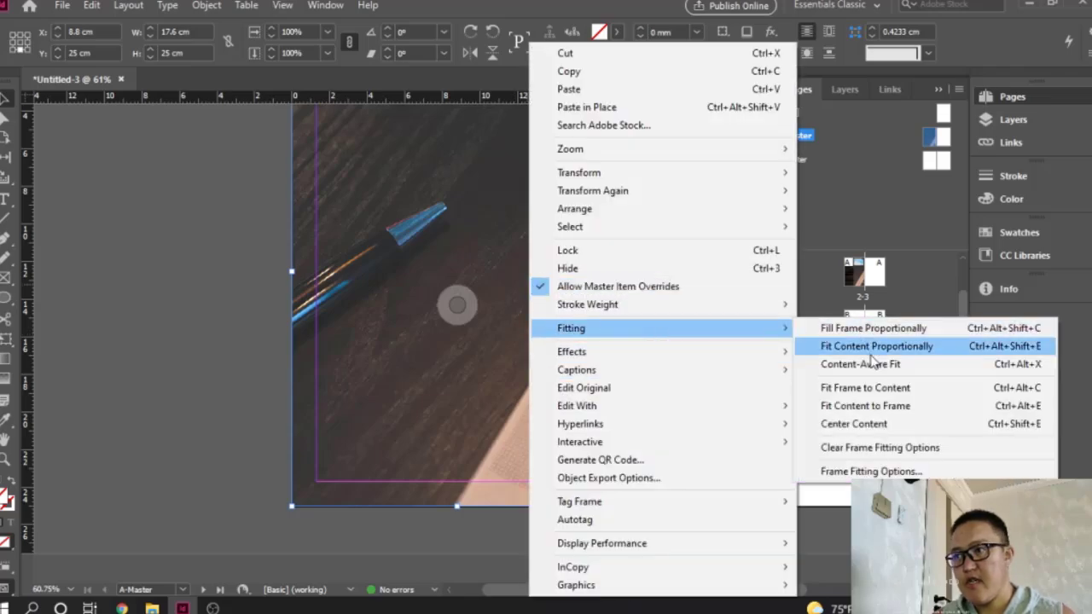
click(867, 363)
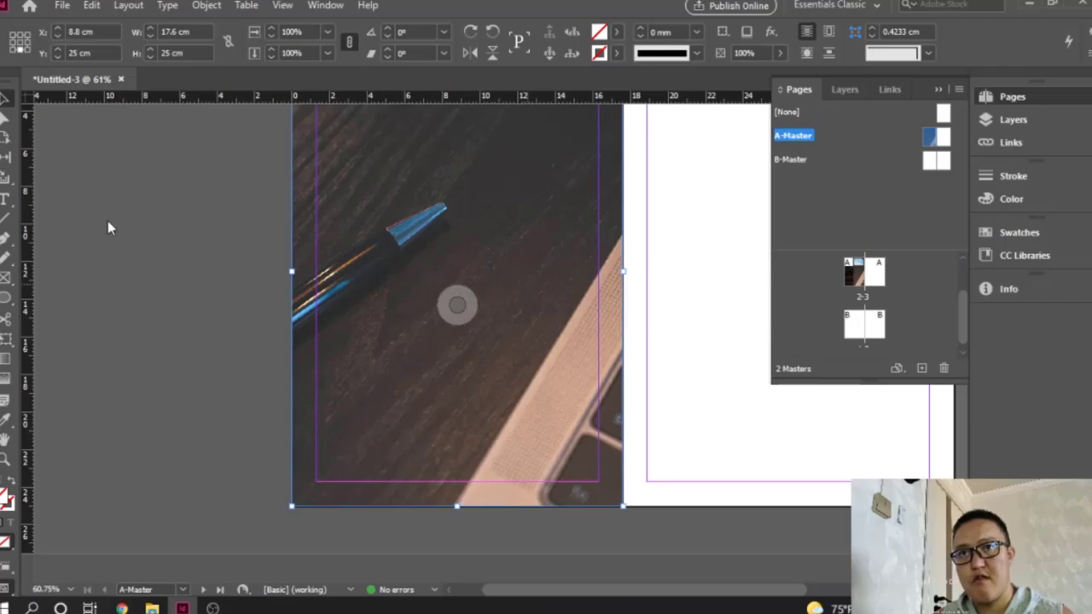
Step: Reposition the nega image inside its frame on A-Master's left page and view the page 2–3 spread
drag(478, 341, 512, 302)
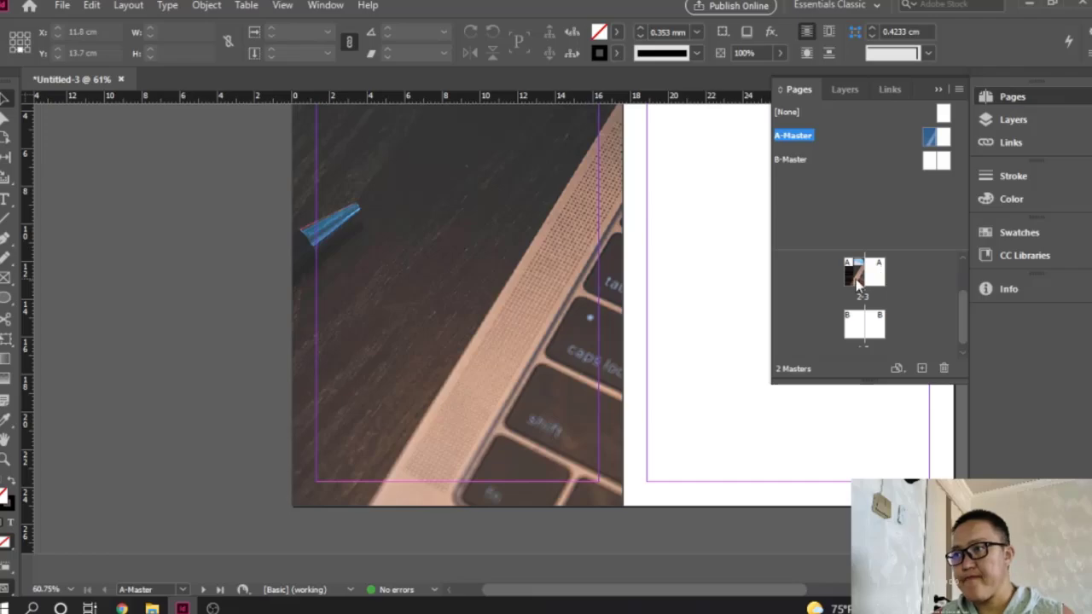
double_click(856, 279)
scroll(515, 265, up, 5)
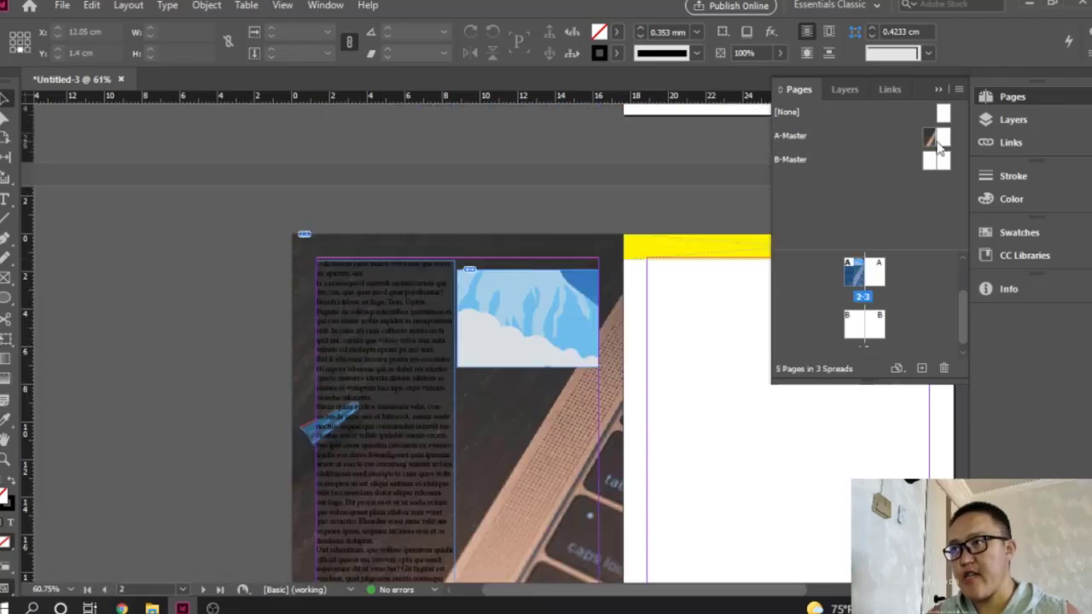
Step: Open the A-Master spread and review its available master commands and the page thumbnail display options
right_click(789, 138)
click(787, 134)
right_click(787, 134)
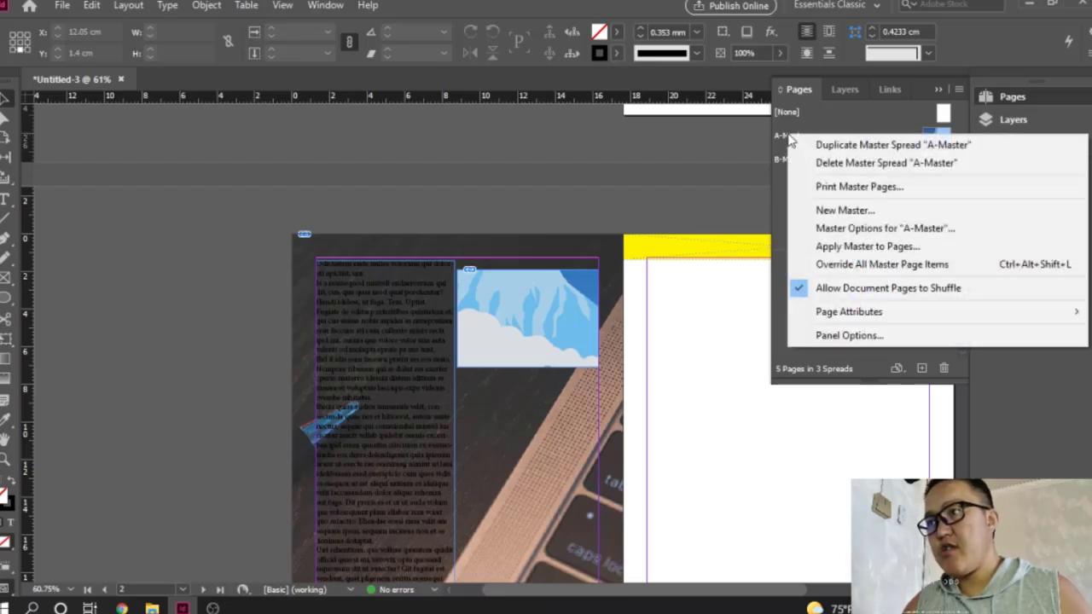
double_click(782, 138)
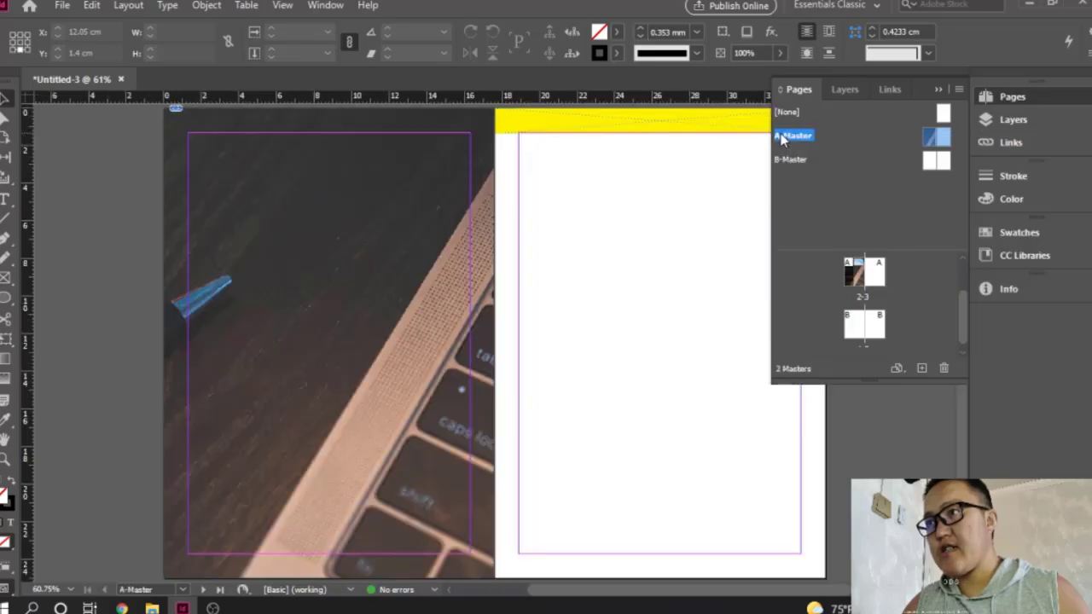
right_click(792, 134)
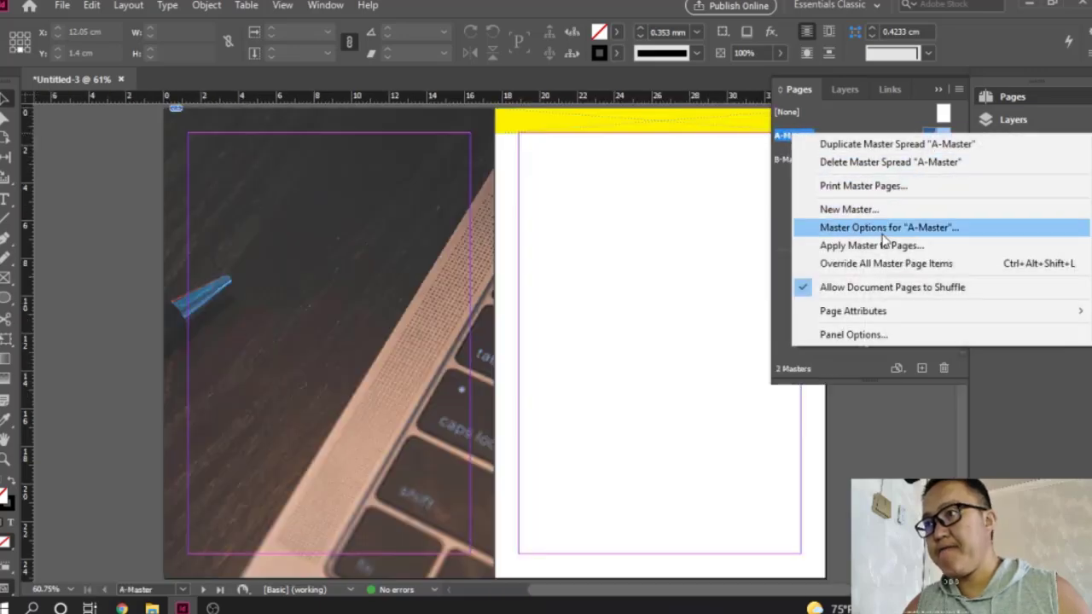
click(851, 335)
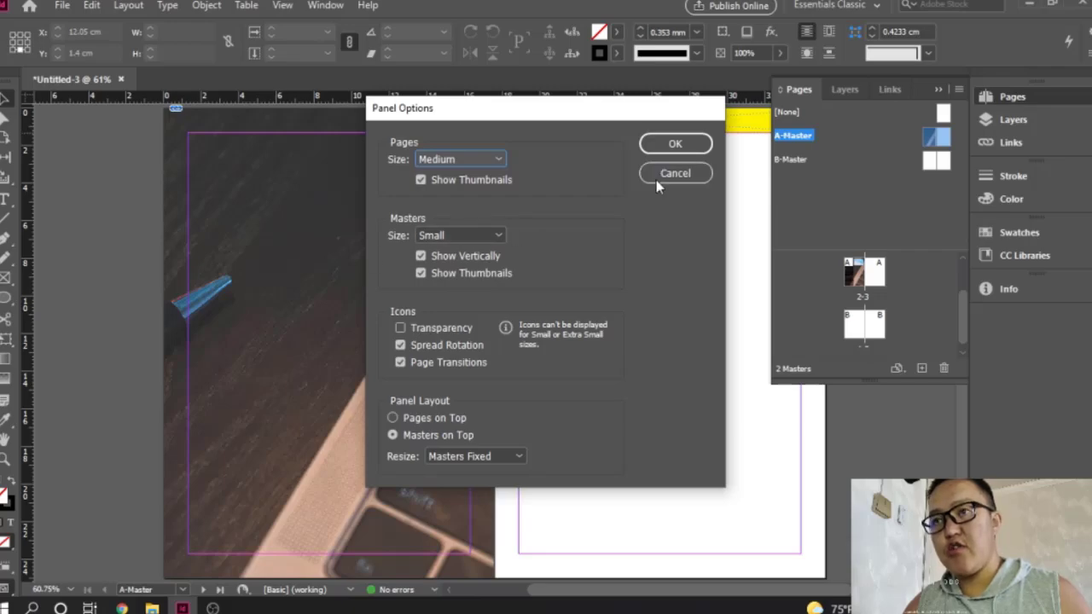
click(656, 180)
right_click(805, 138)
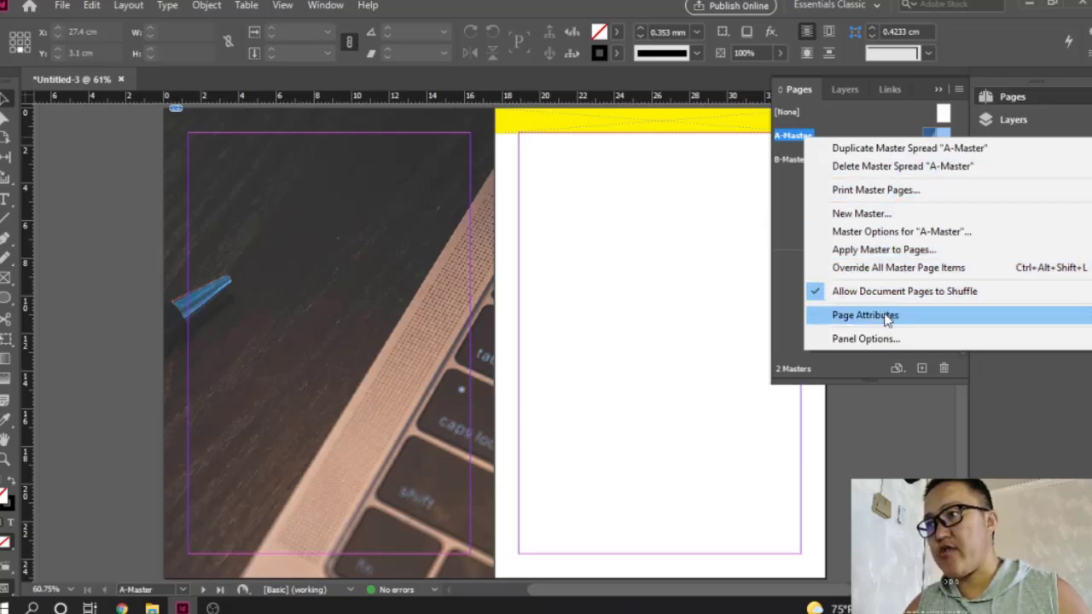
click(787, 212)
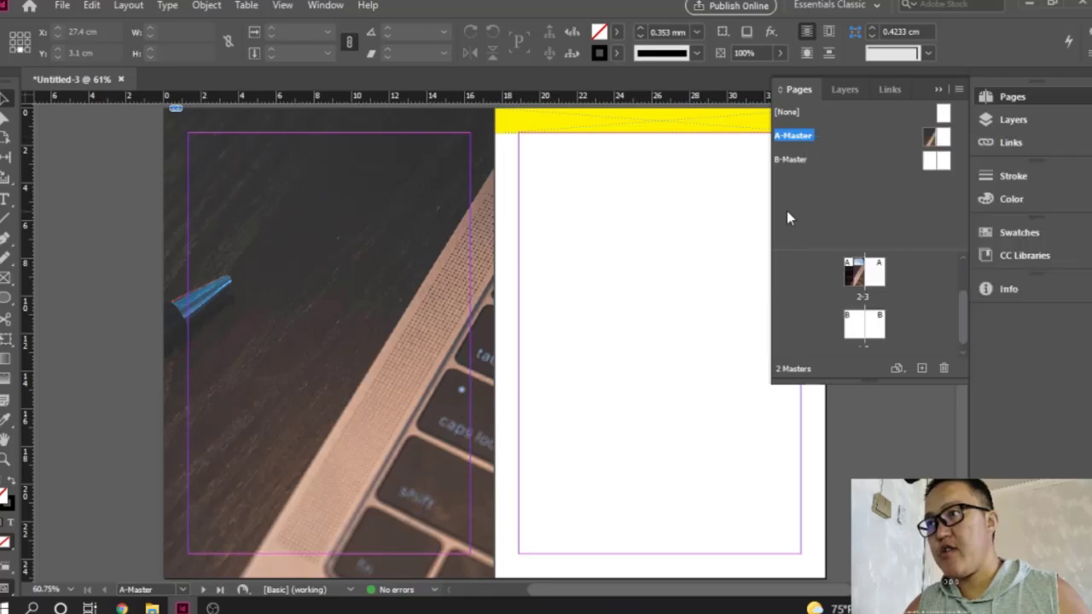
Step: Create a two-page B5 master with the prefix He and delete that master spread again
right_click(939, 162)
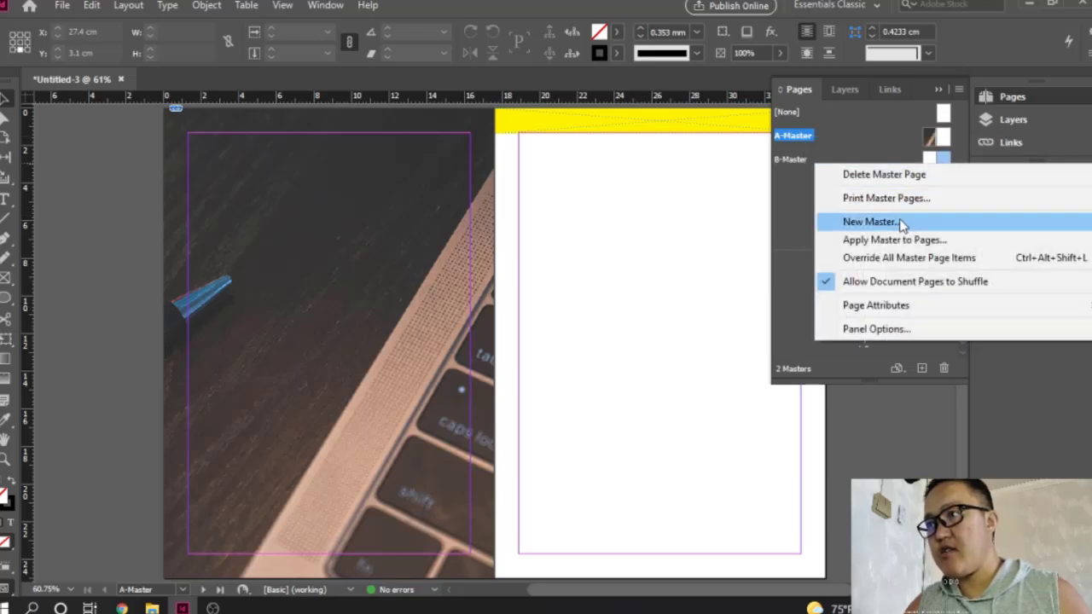
click(871, 222)
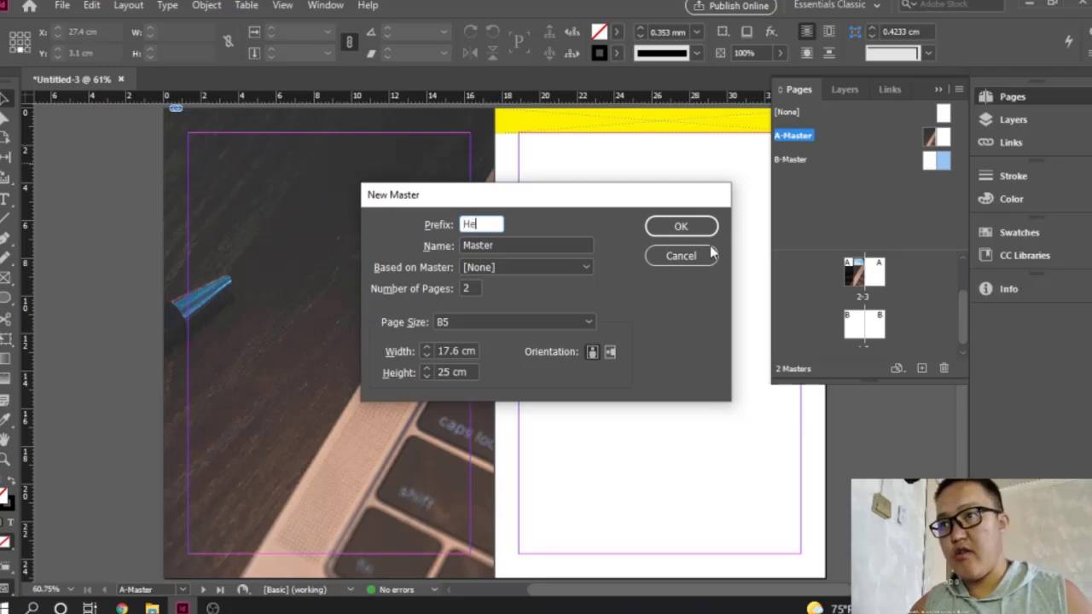
click(681, 226)
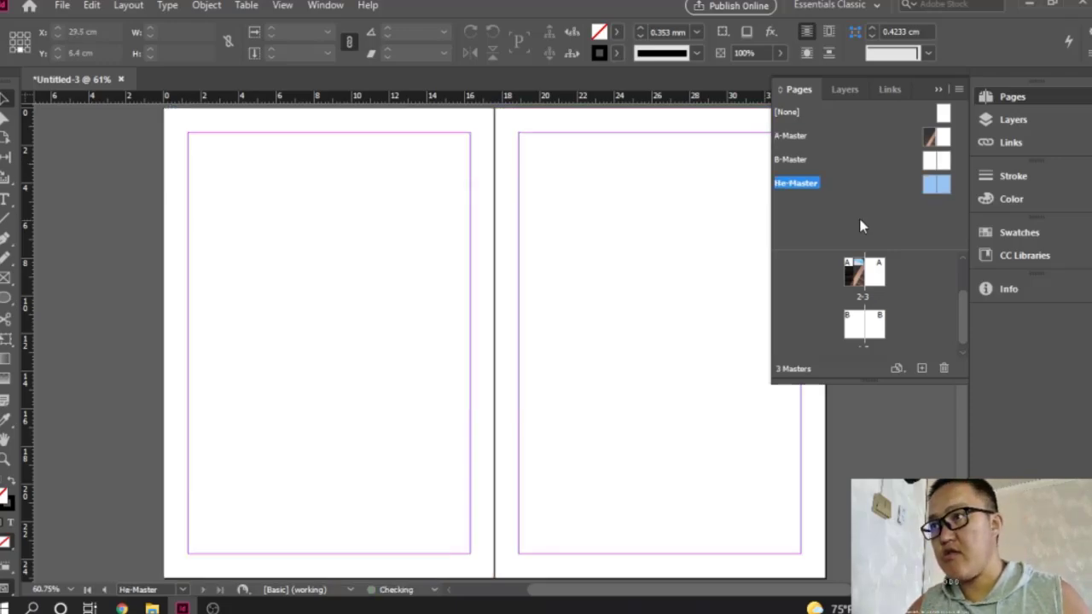
right_click(808, 184)
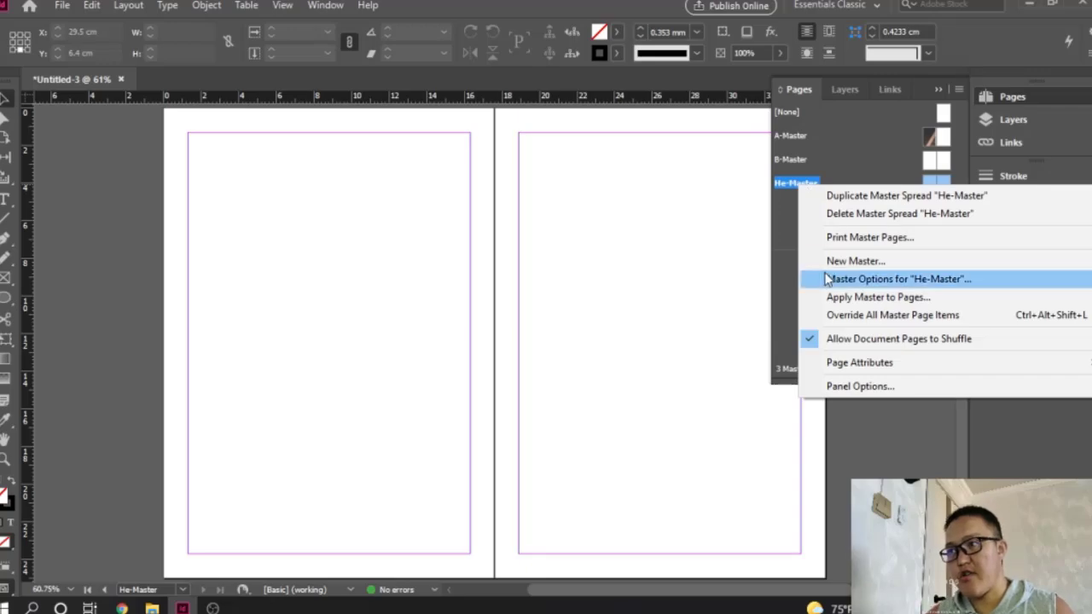
click(843, 214)
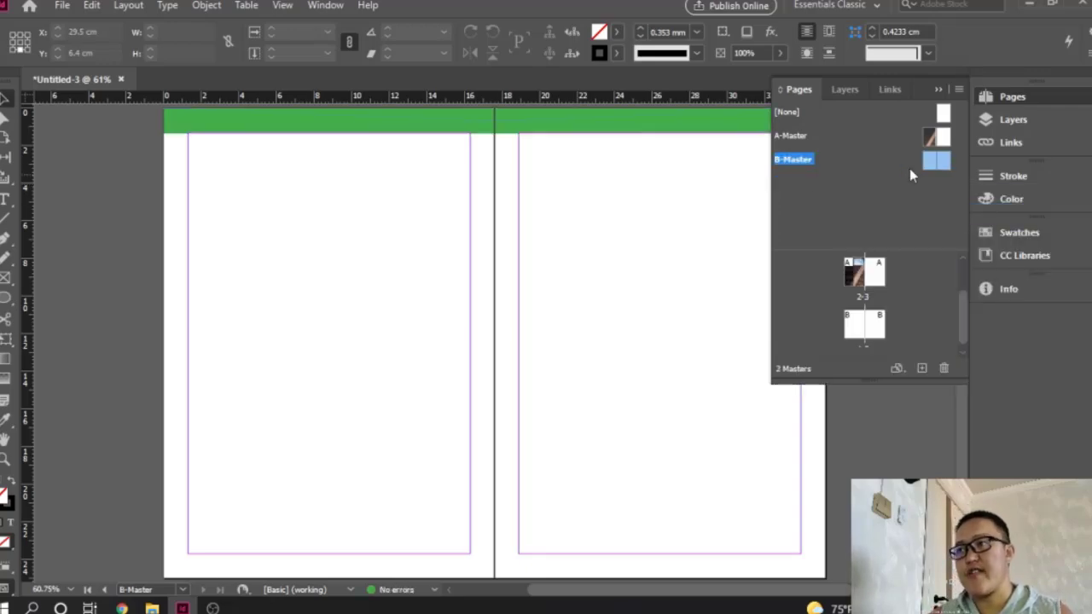
Step: Examine the B-Master spread's layout and compare it with the page 2–3 spread's background, text and picture
scroll(555, 294, up, 2)
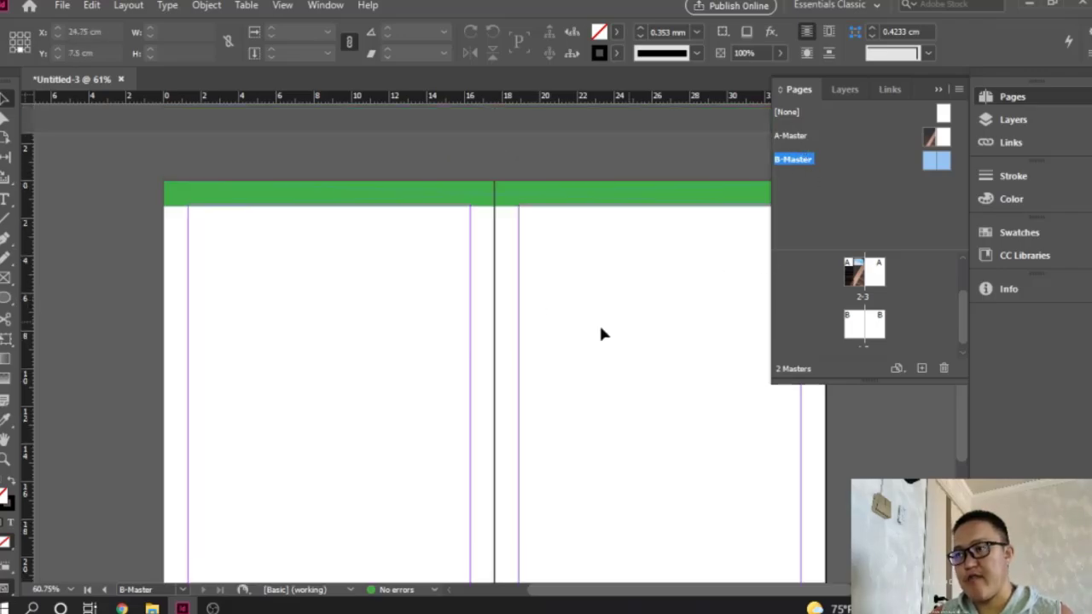
scroll(598, 332, down, 3)
scroll(597, 329, up, 3)
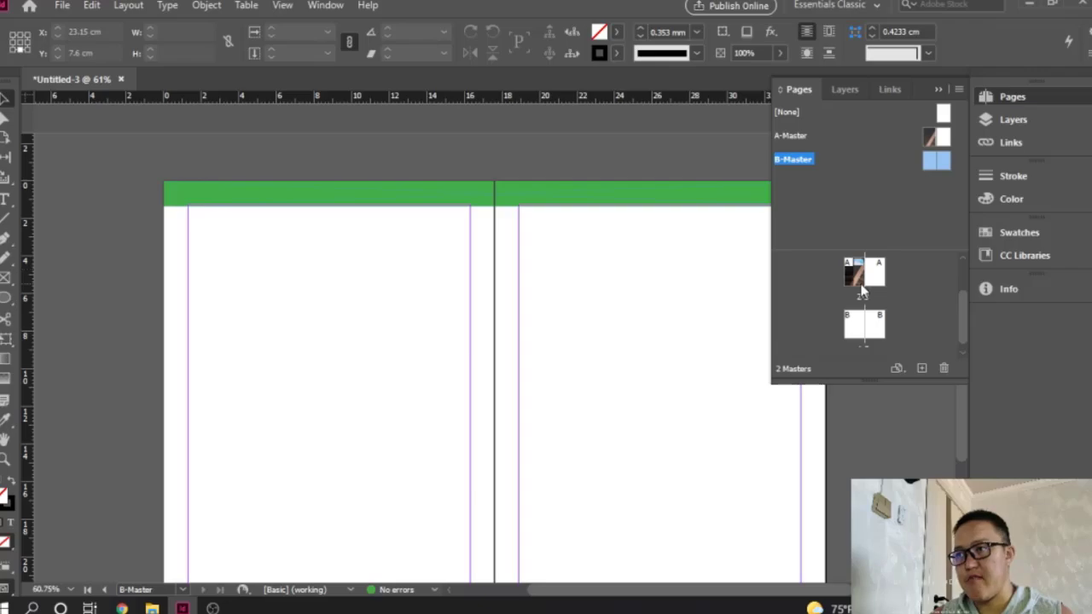
double_click(862, 293)
scroll(427, 333, down, 5)
scroll(433, 338, up, 3)
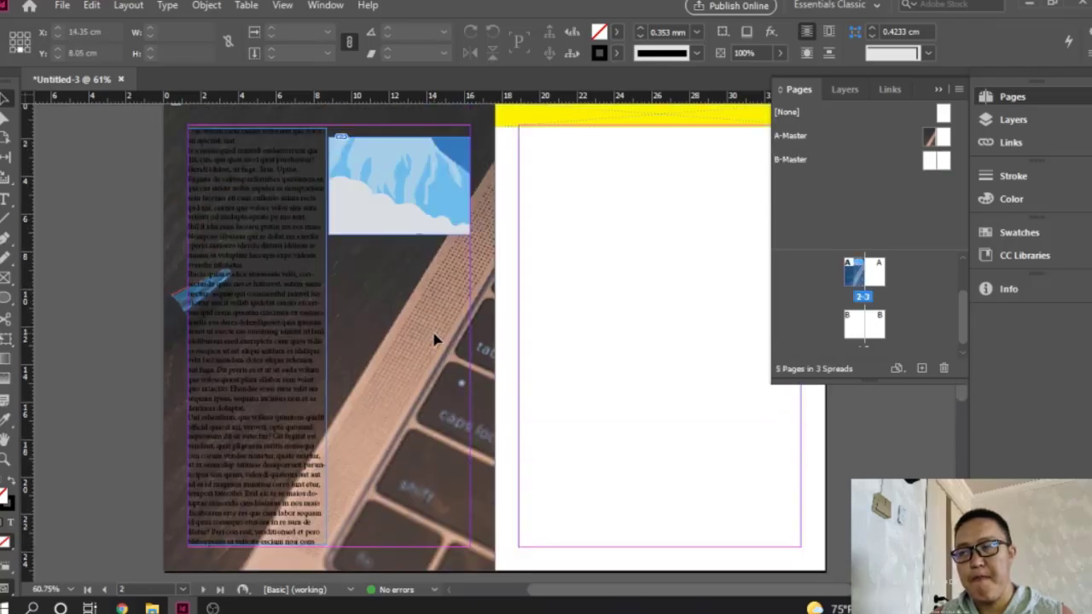
scroll(437, 338, up, 3)
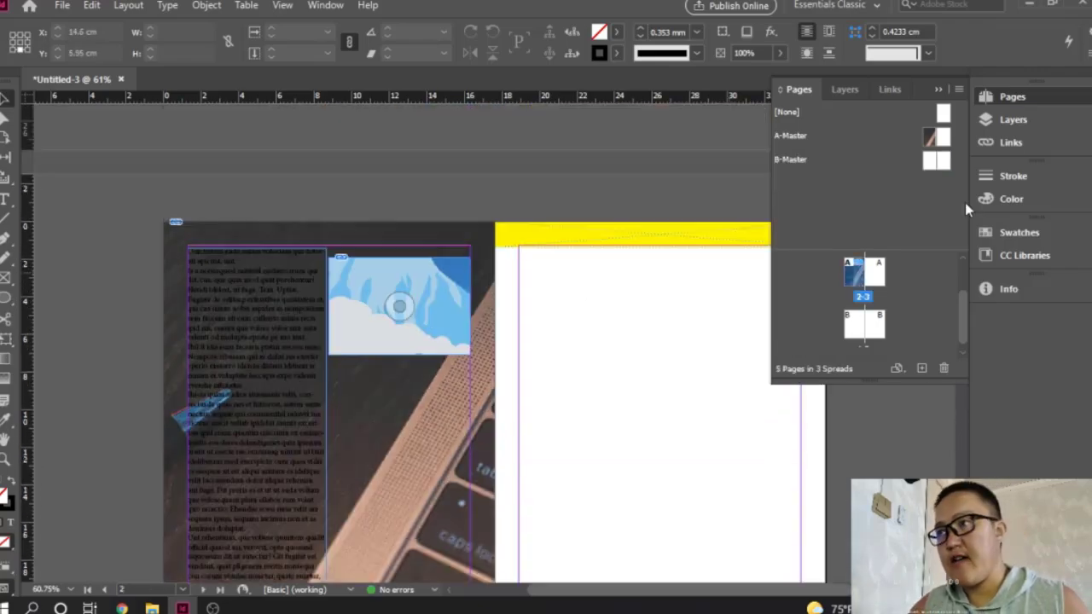
Step: Draw a 35.2 × 23.65 cm rectangle frame across both B-Master pages, from below the green header to the spread's lower edge
double_click(931, 167)
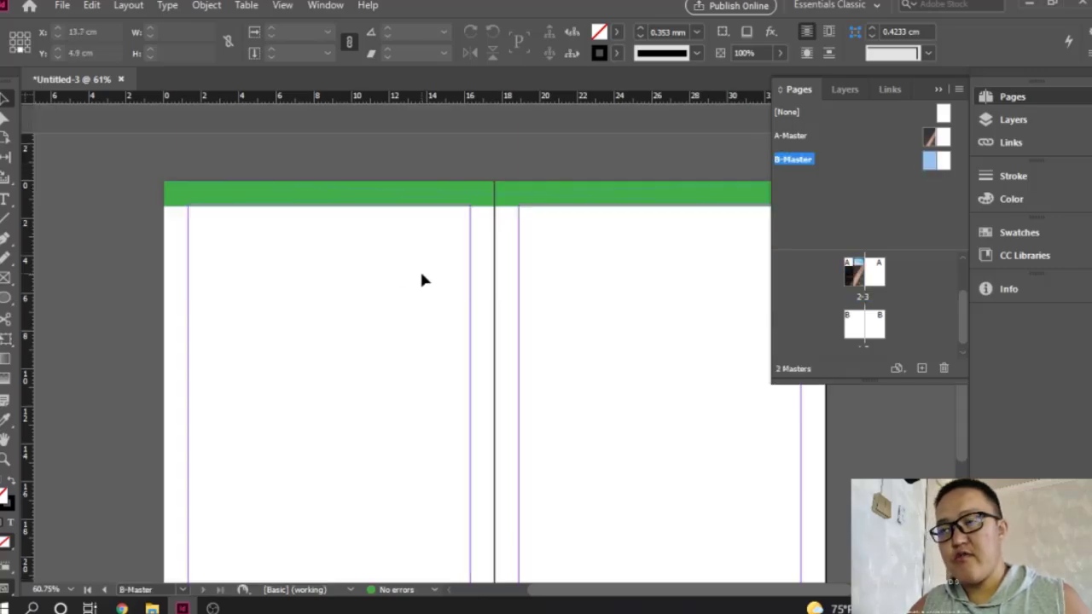
scroll(584, 260, down, 2)
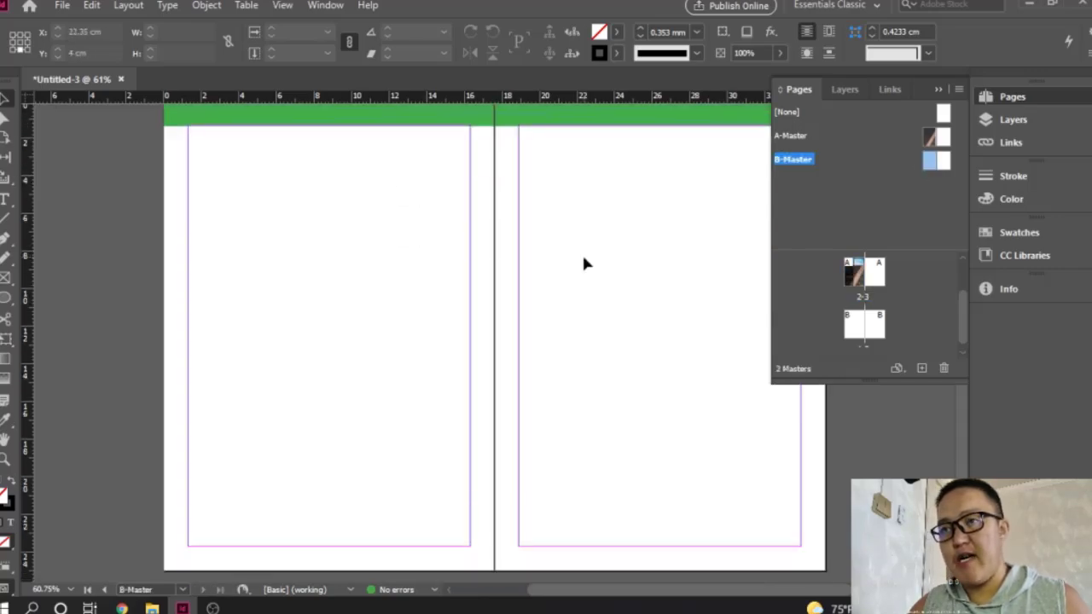
click(5, 278)
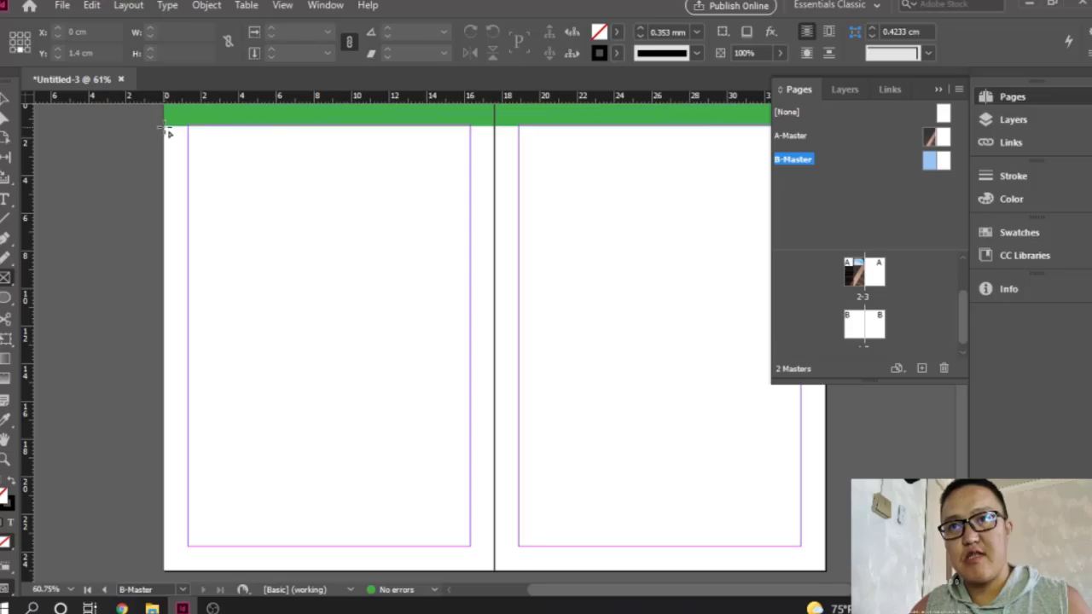
drag(167, 132, 825, 570)
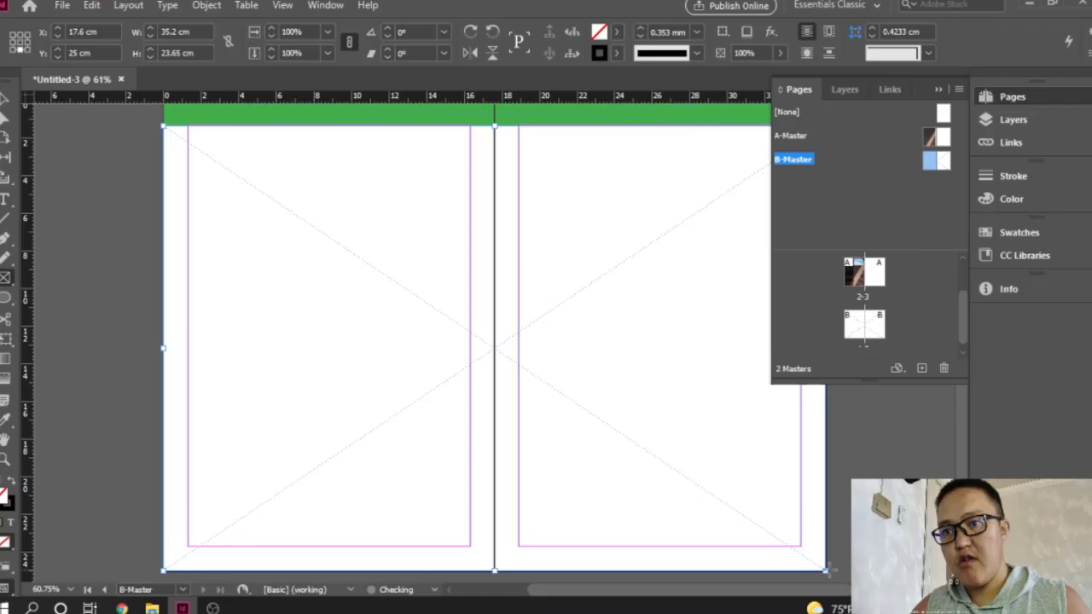
click(938, 91)
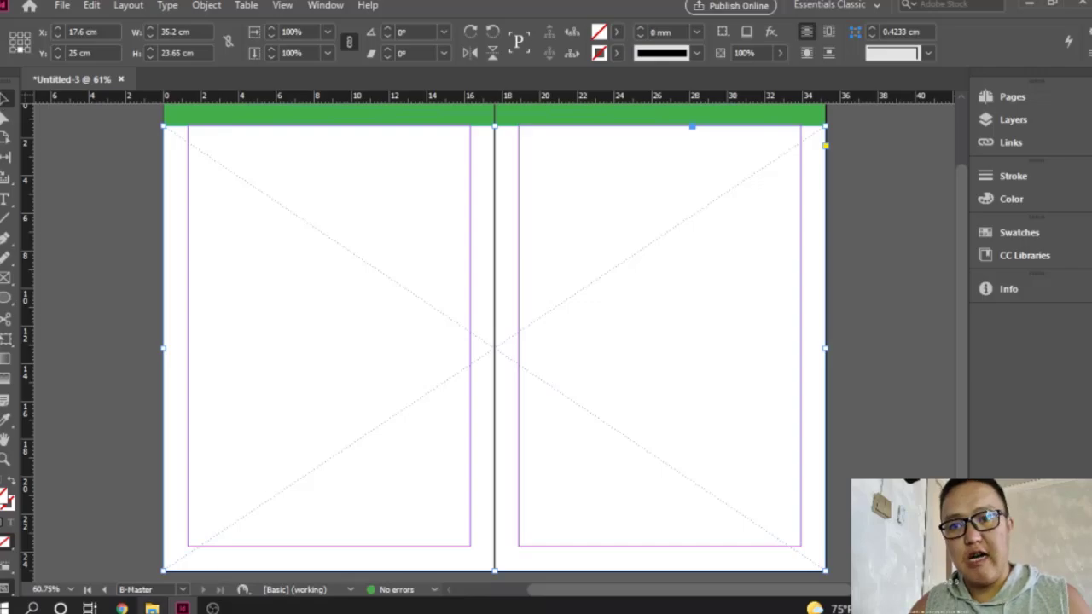
Step: Try placing the abstract-halftone-wallpaper image from the Pictures folder into the B-Master spread frame and undo the placements
click(152, 609)
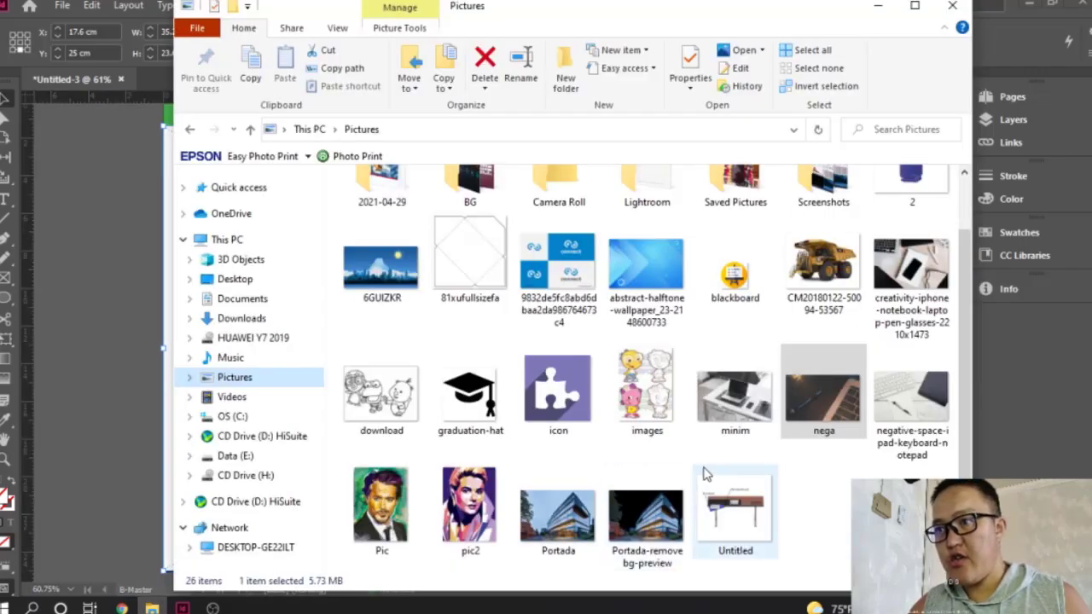
click(646, 269)
drag(646, 268, 205, 329)
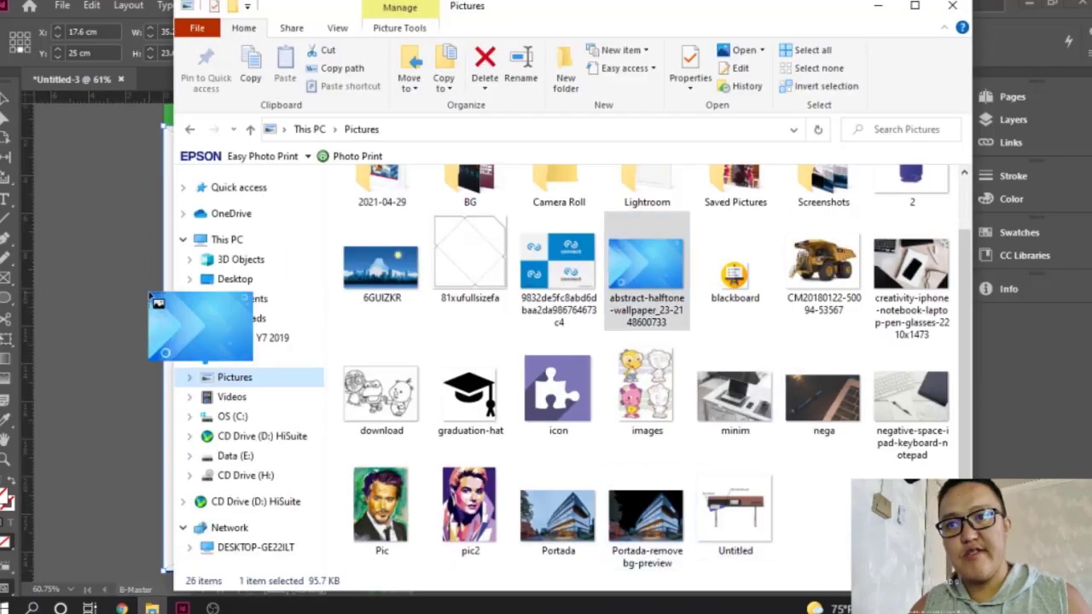
click(877, 9)
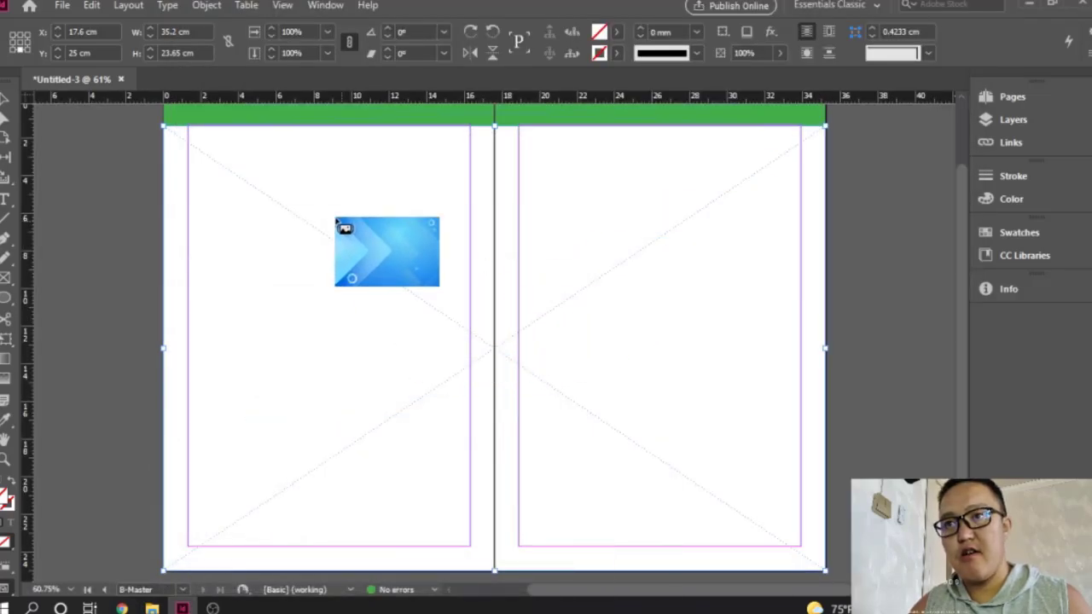
click(335, 221)
key(ctrl+z)
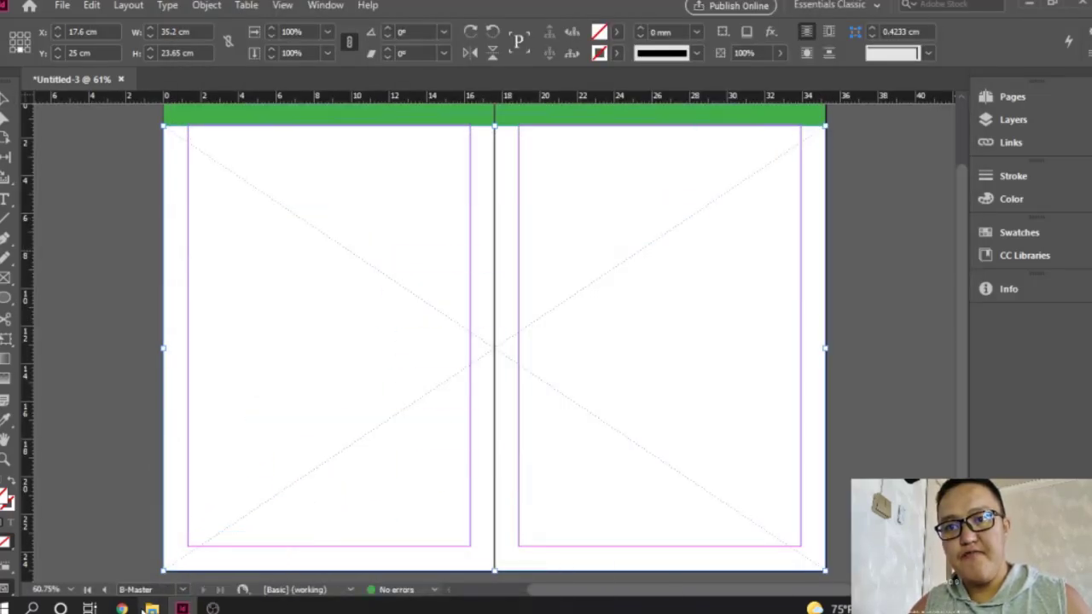
click(151, 608)
drag(644, 273, 389, 282)
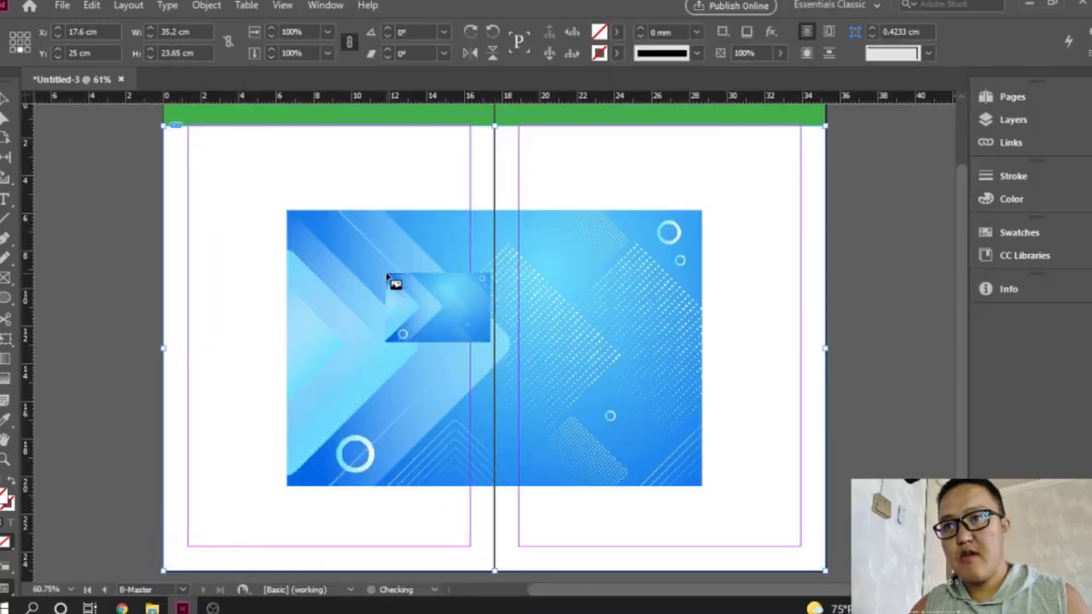
click(356, 209)
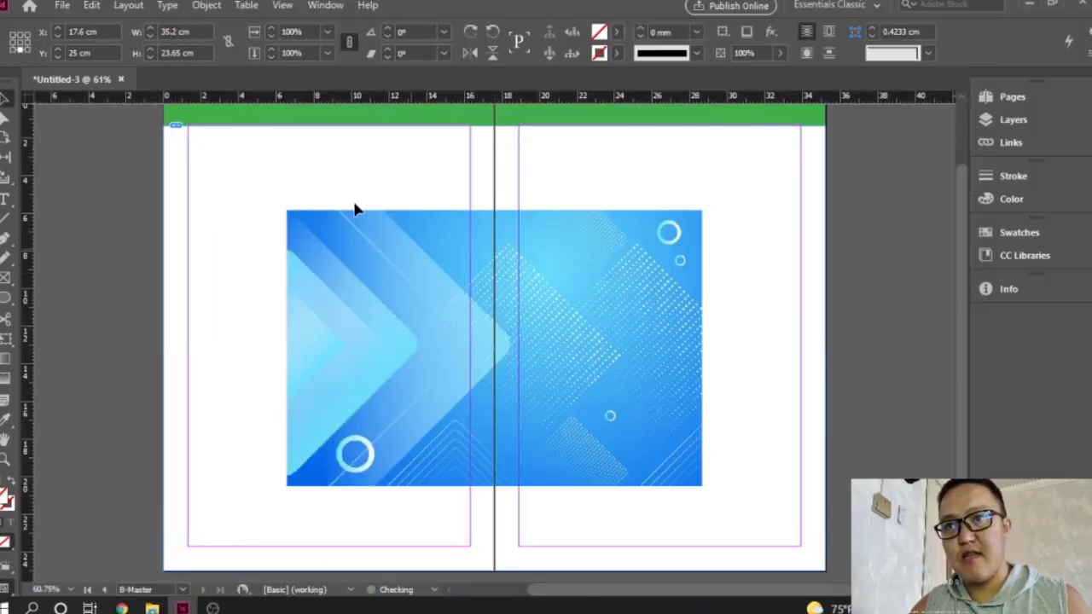
drag(356, 209, 467, 273)
key(ctrl+z)
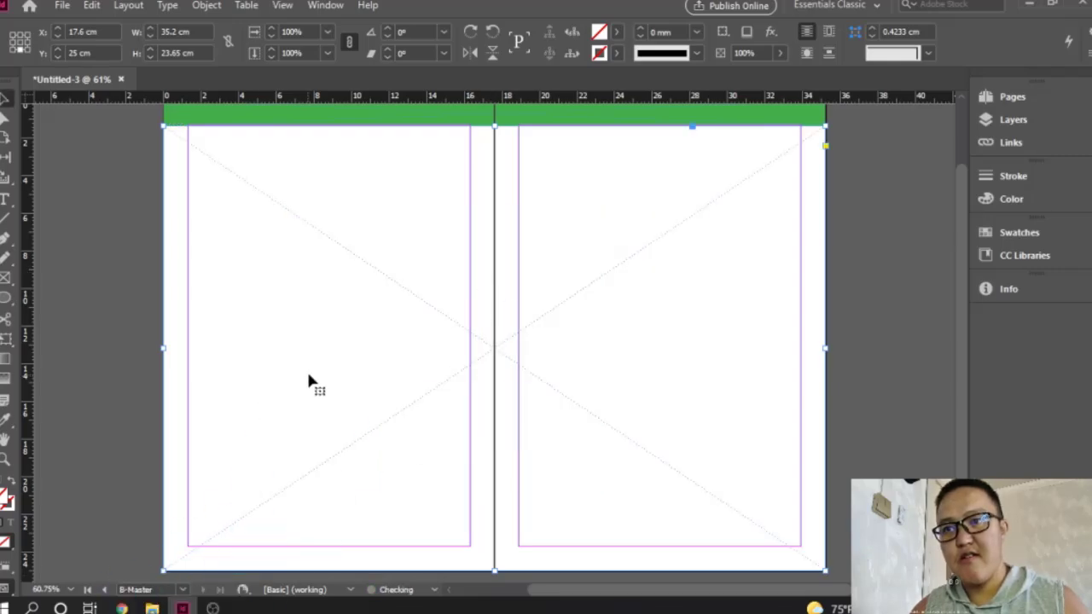
Step: Place the abstract-halftone-wallpaper image from the Pictures folder into the B-Master spread frame and apply Fill Frame Proportionally
click(152, 607)
drag(638, 288, 312, 218)
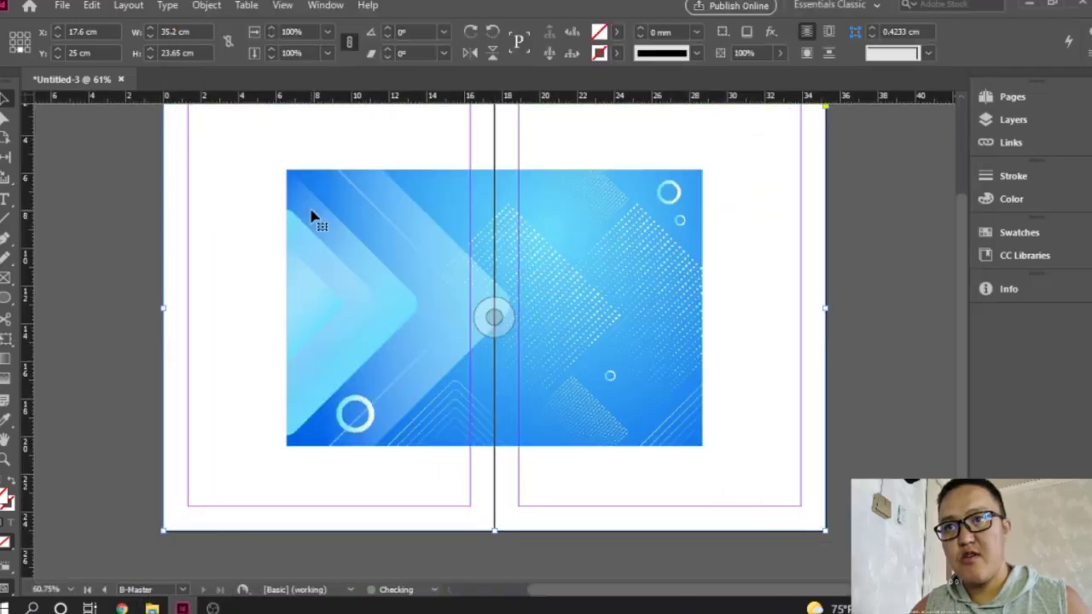
right_click(358, 233)
mouse_move(493, 334)
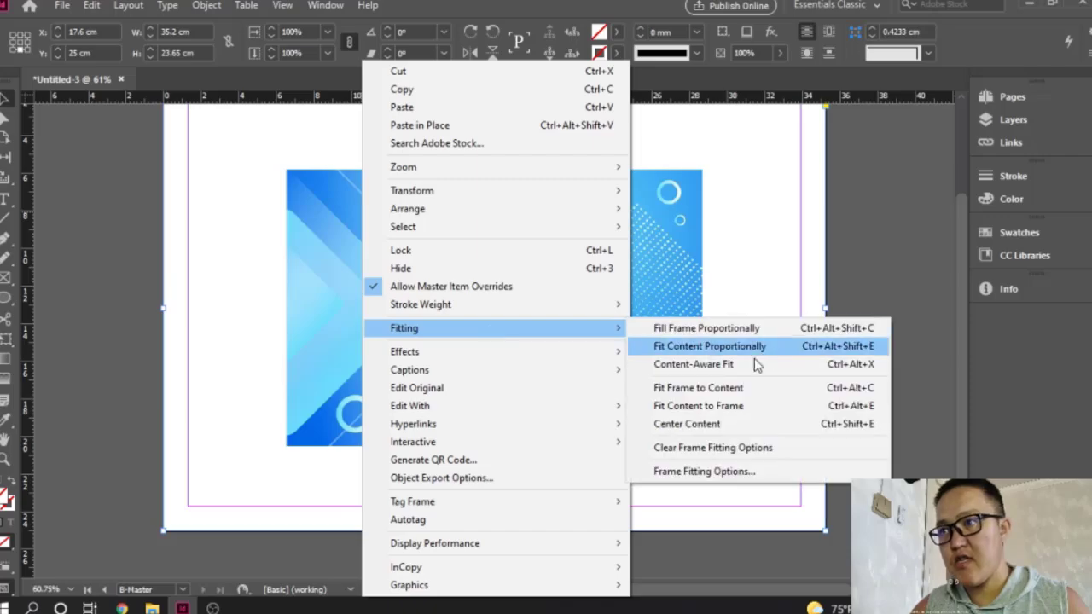
click(729, 328)
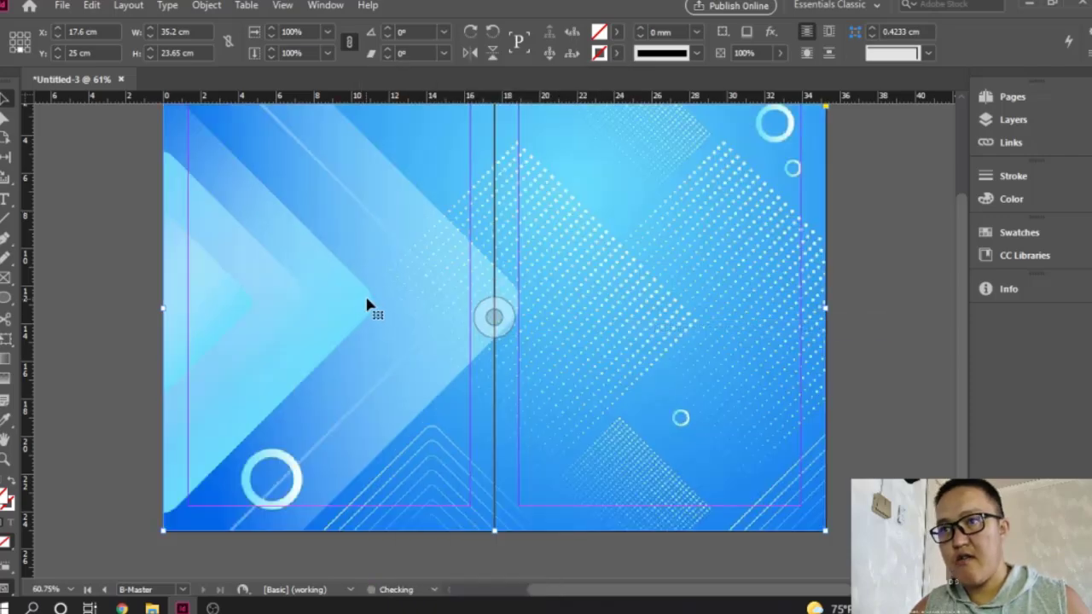
scroll(924, 351, up, 3)
scroll(924, 351, down, 3)
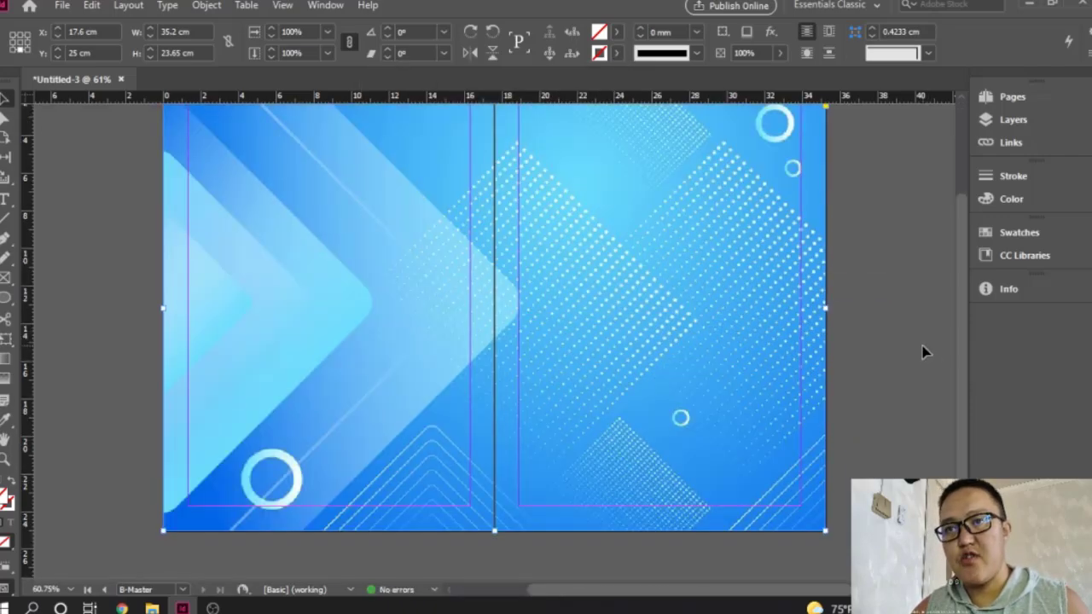
click(924, 350)
Step: Look over the background image across the B-Master spread and bring up the document's page list
scroll(897, 334, up, 3)
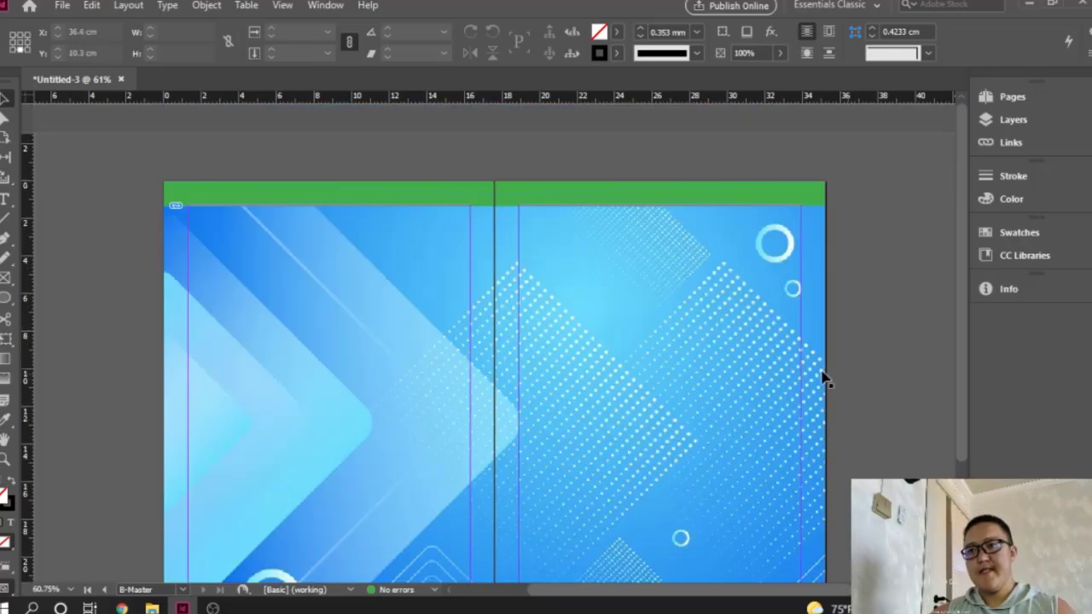
scroll(824, 373, down, 2)
click(1007, 97)
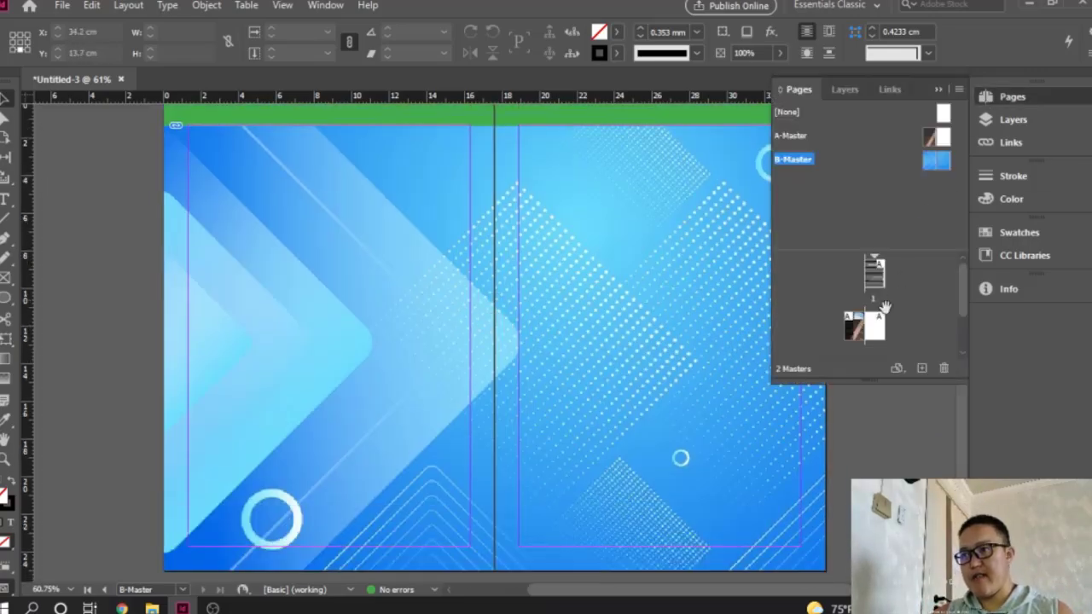
Step: Go to the page 4–5 spread that uses B-Master and review the document's spreads back up to page 1
drag(885, 307, 887, 328)
double_click(852, 336)
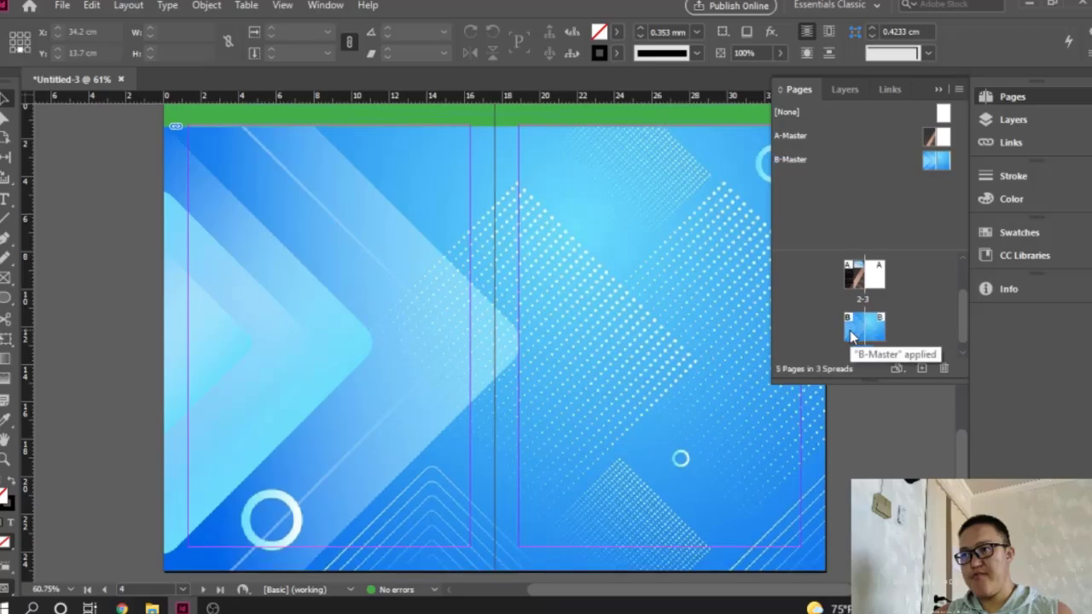
scroll(588, 325, up, 4)
scroll(478, 319, down, 3)
scroll(478, 319, up, 12)
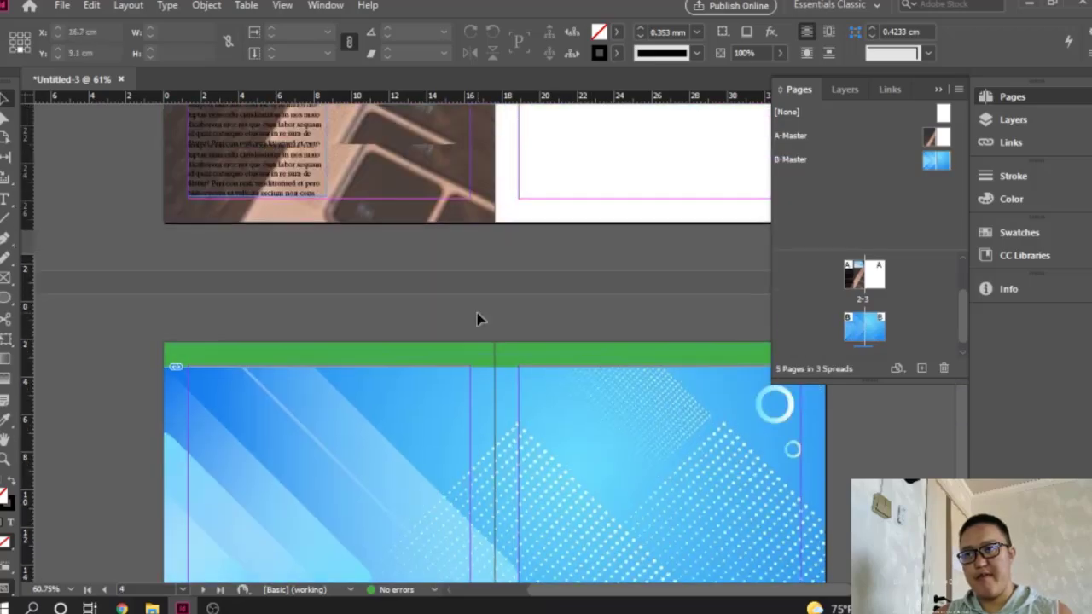
scroll(478, 319, down, 8)
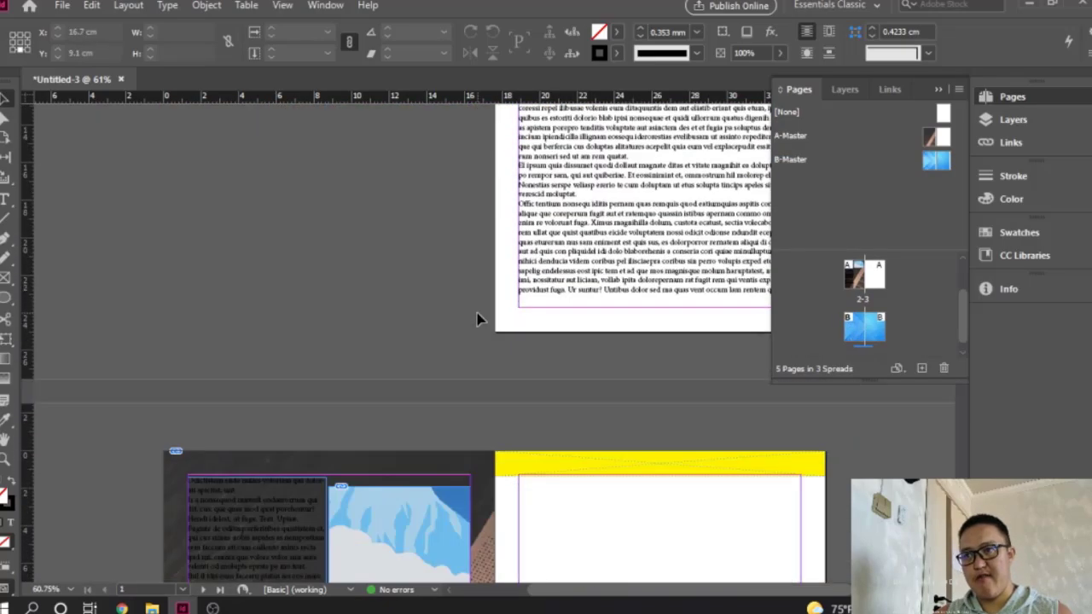
scroll(478, 319, up, 3)
scroll(478, 318, up, 5)
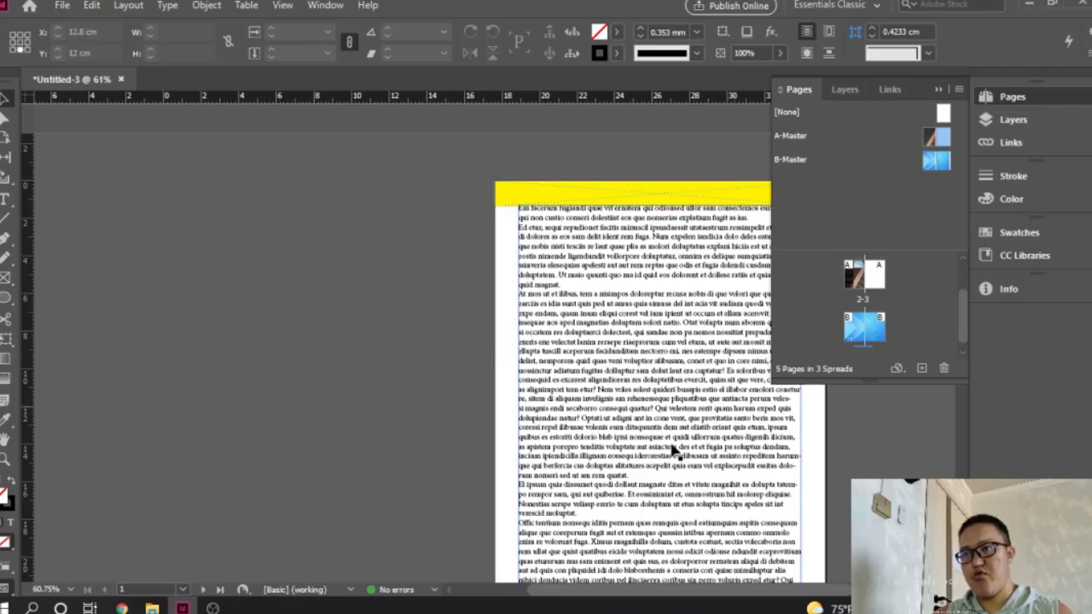
Step: Examine the A-Master's right-hand page with the yellow header, and return to page 1 to see the master applied there
double_click(943, 141)
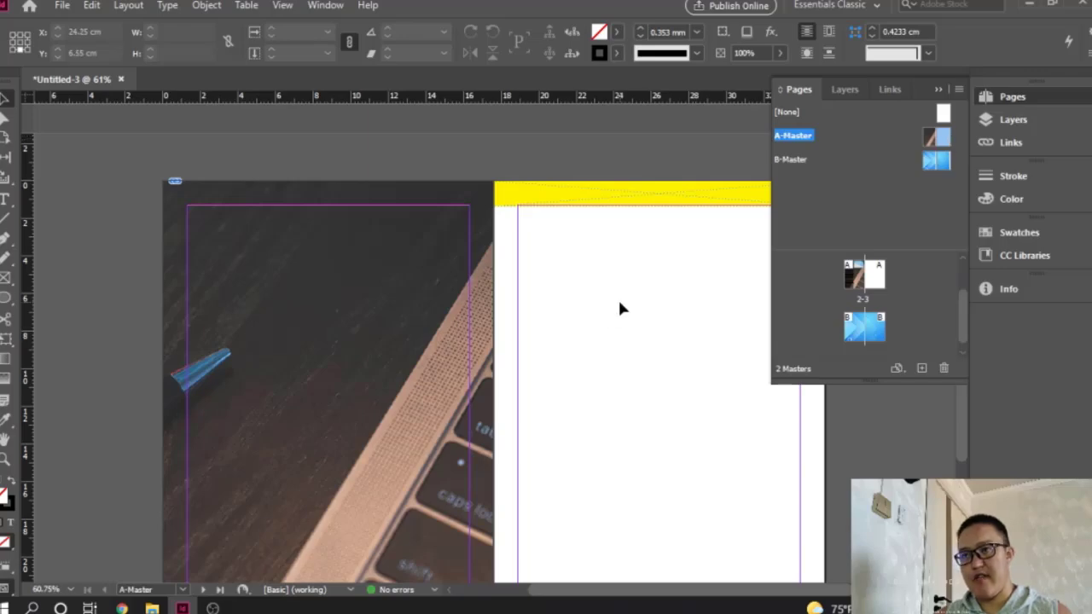
double_click(941, 145)
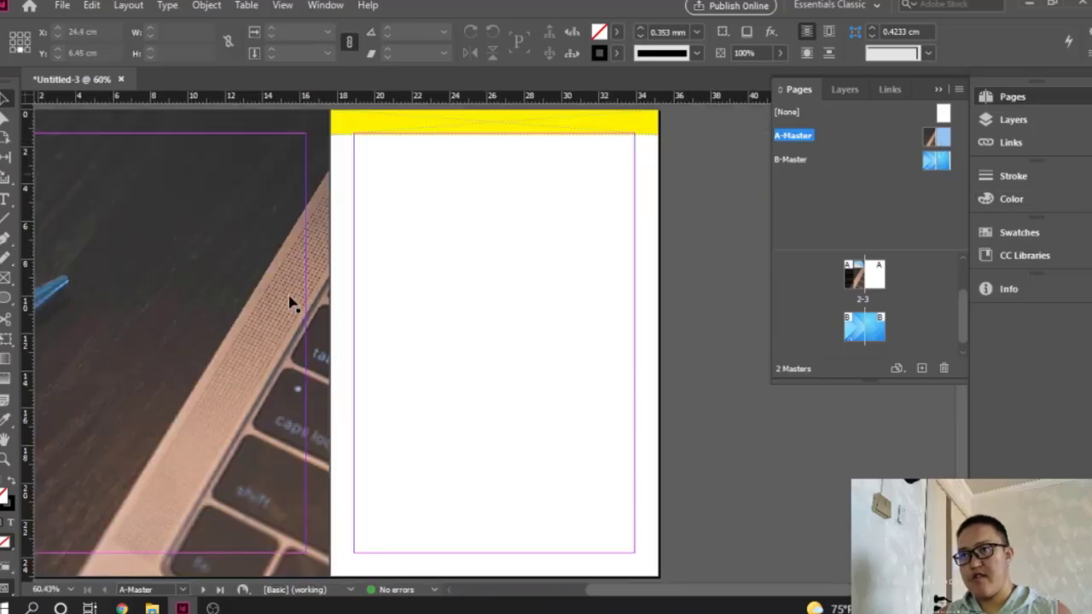
drag(817, 333, 884, 288)
double_click(876, 275)
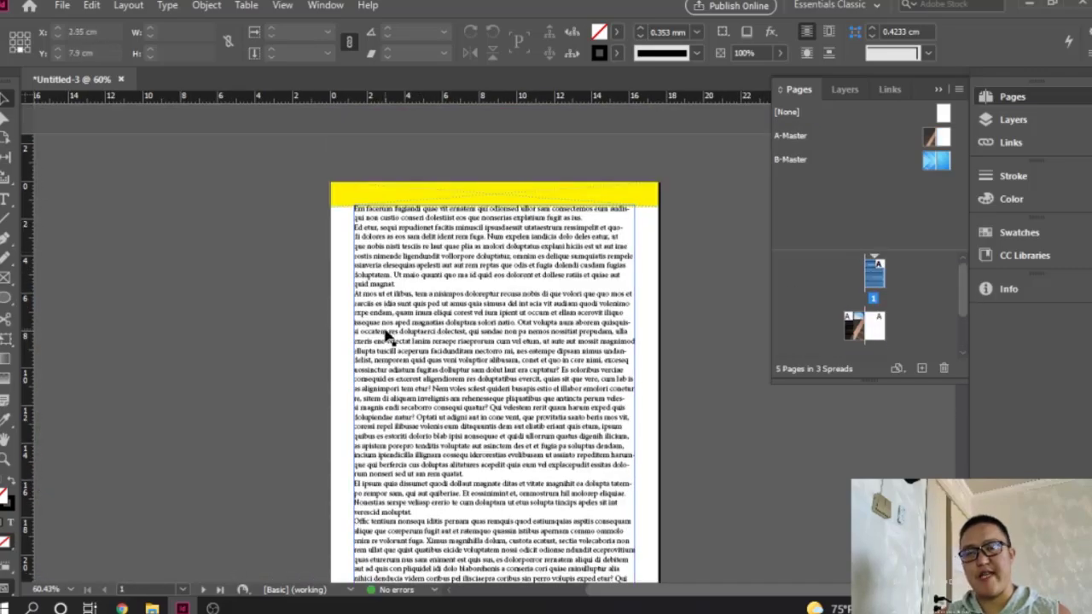
scroll(388, 337, down, 6)
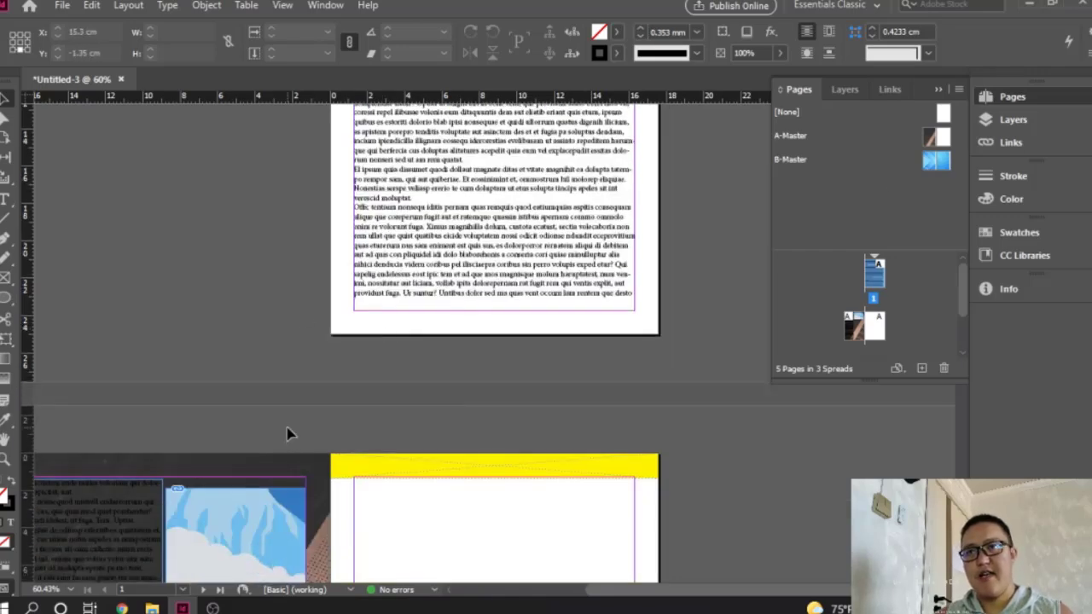
click(1008, 98)
click(1008, 98)
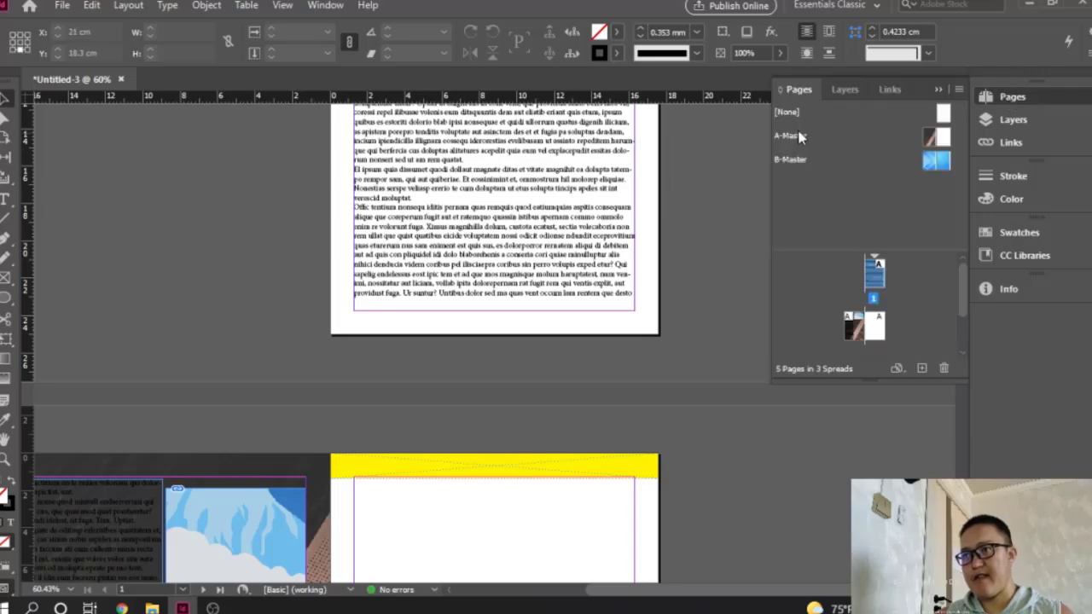
scroll(556, 365, up, 4)
scroll(561, 361, down, 3)
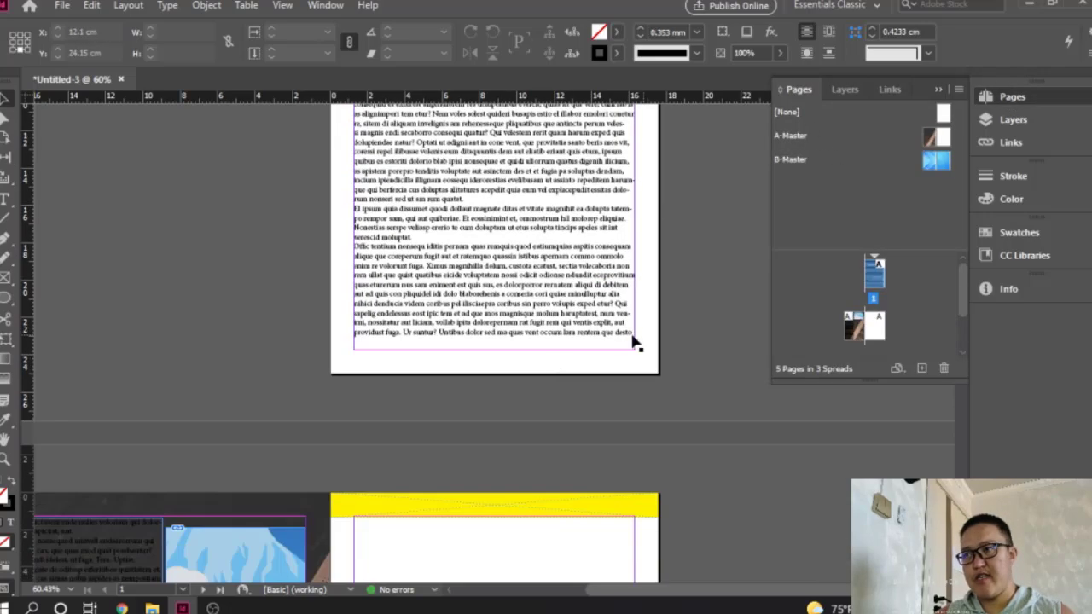